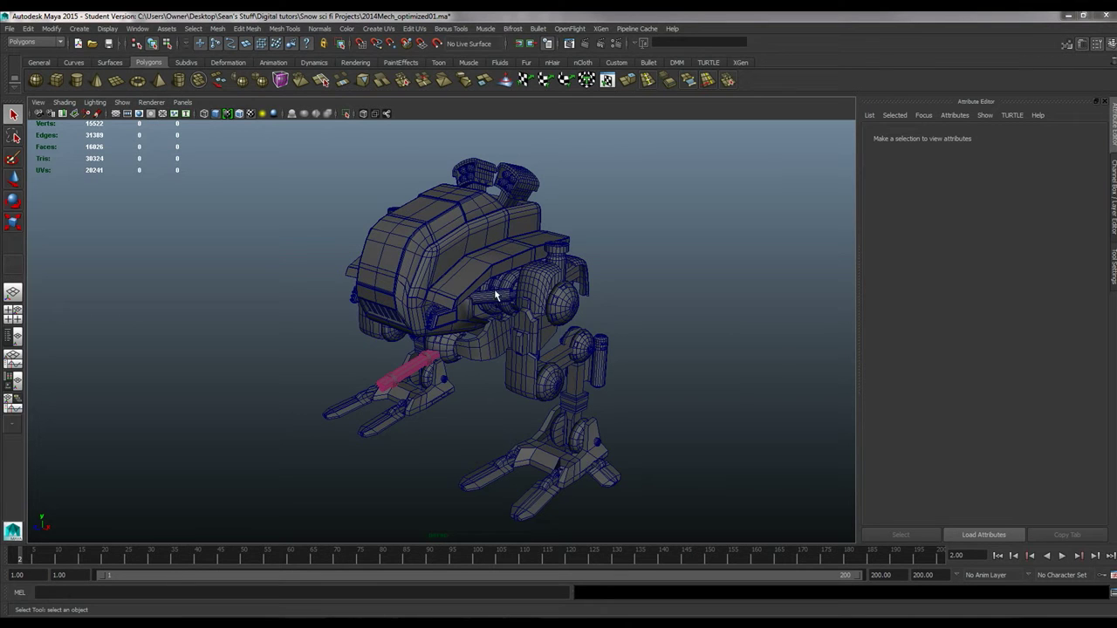
Step: Orbit, zoom and pan the viewport to frame the whole mech from the side
{"action": "left_click_drag", "start_coordinate": [345, 306], "coordinate": [376, 297], "text": "alt"}
{"action": "left_click_drag", "start_coordinate": [568, 293], "coordinate": [654, 288], "text": "alt"}
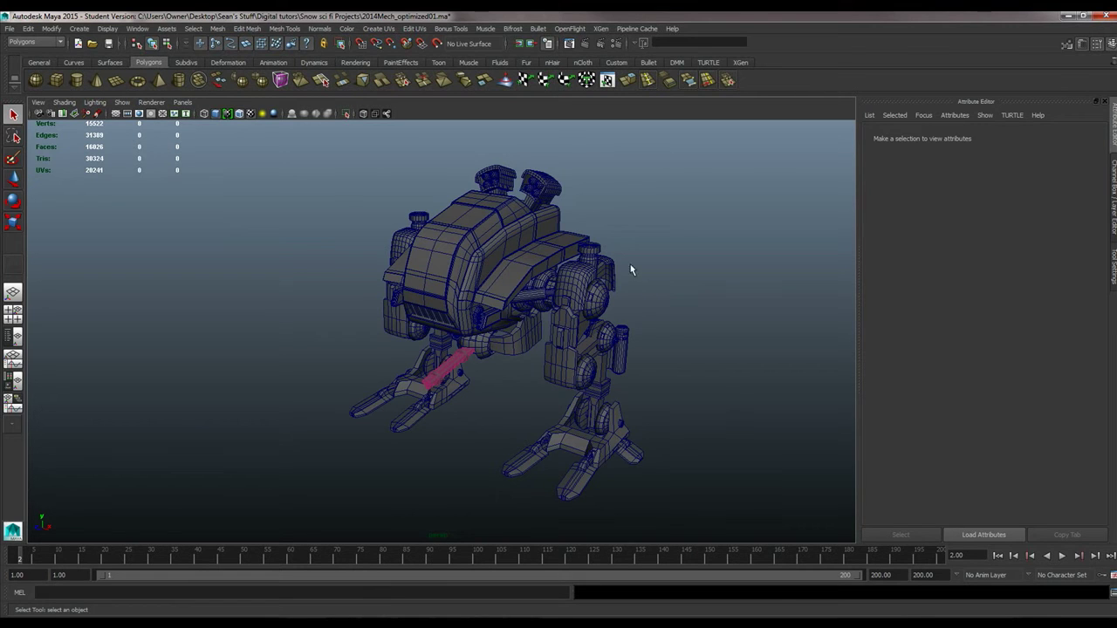
{"action": "scroll", "coordinate": [596, 240], "scroll_direction": "up", "scroll_amount": 5}
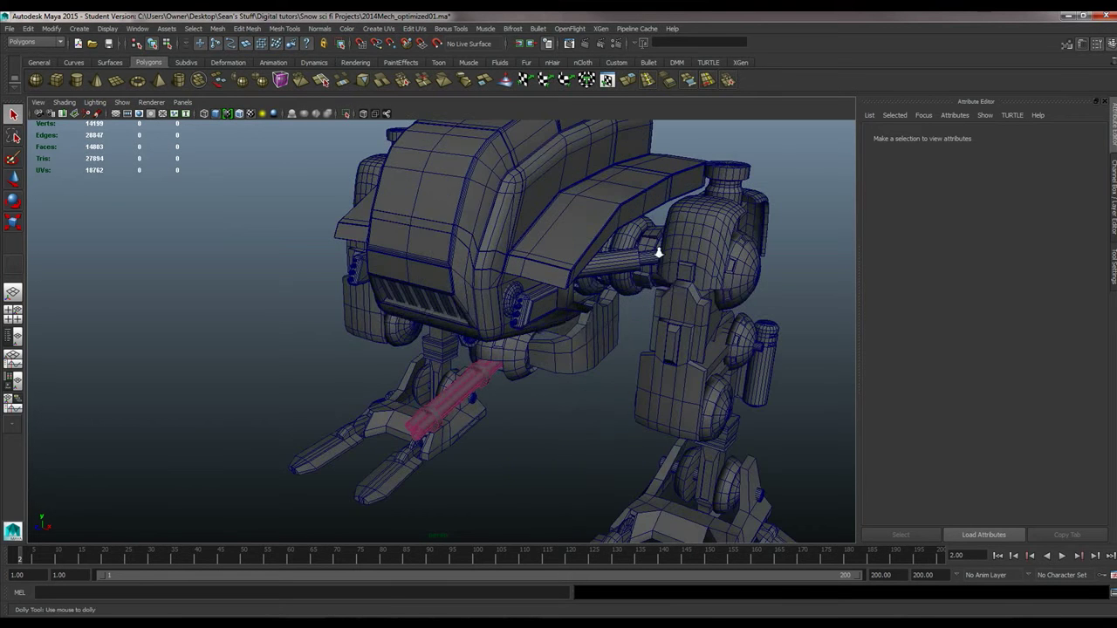
{"action": "scroll", "coordinate": [544, 249], "scroll_direction": "down", "scroll_amount": 5}
{"action": "scroll", "coordinate": [536, 274], "scroll_direction": "up", "scroll_amount": 5}
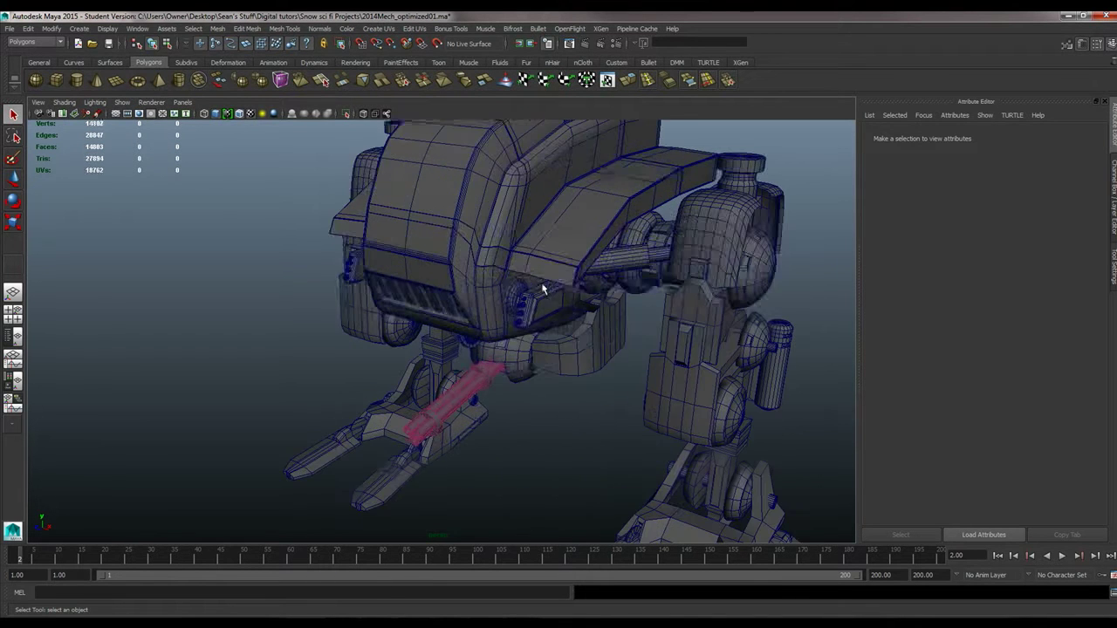
{"action": "scroll", "coordinate": [531, 265], "scroll_direction": "down", "scroll_amount": 5}
{"action": "scroll", "coordinate": [537, 296], "scroll_direction": "down", "scroll_amount": 3}
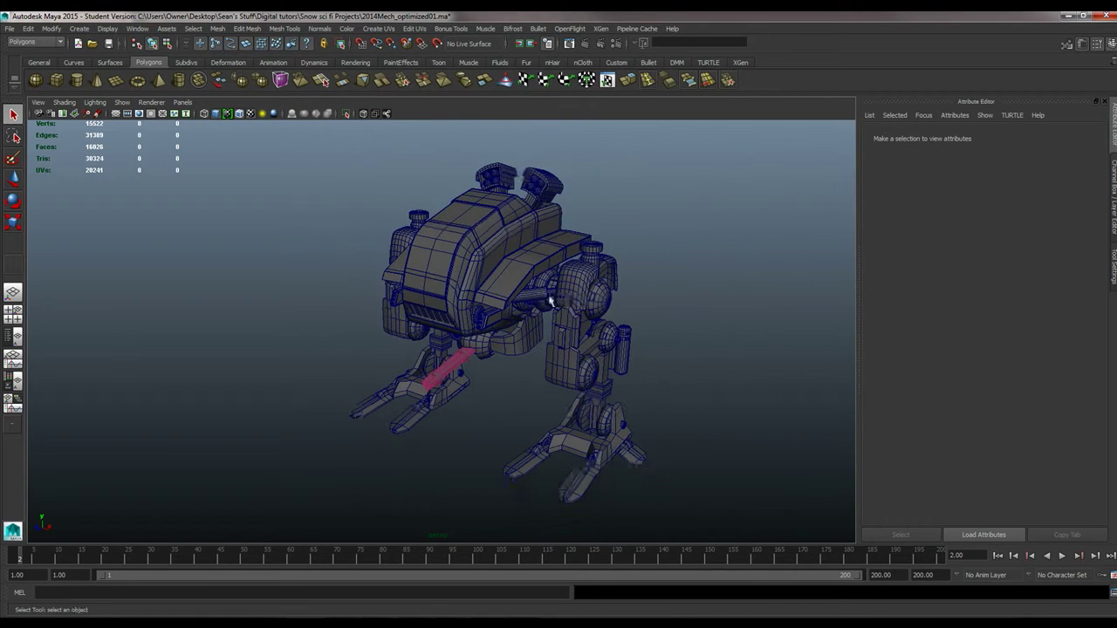
{"action": "scroll", "coordinate": [550, 302], "scroll_direction": "down", "scroll_amount": 3}
{"action": "middle_click_drag", "start_coordinate": [550, 302], "coordinate": [541, 297], "text": "alt"}
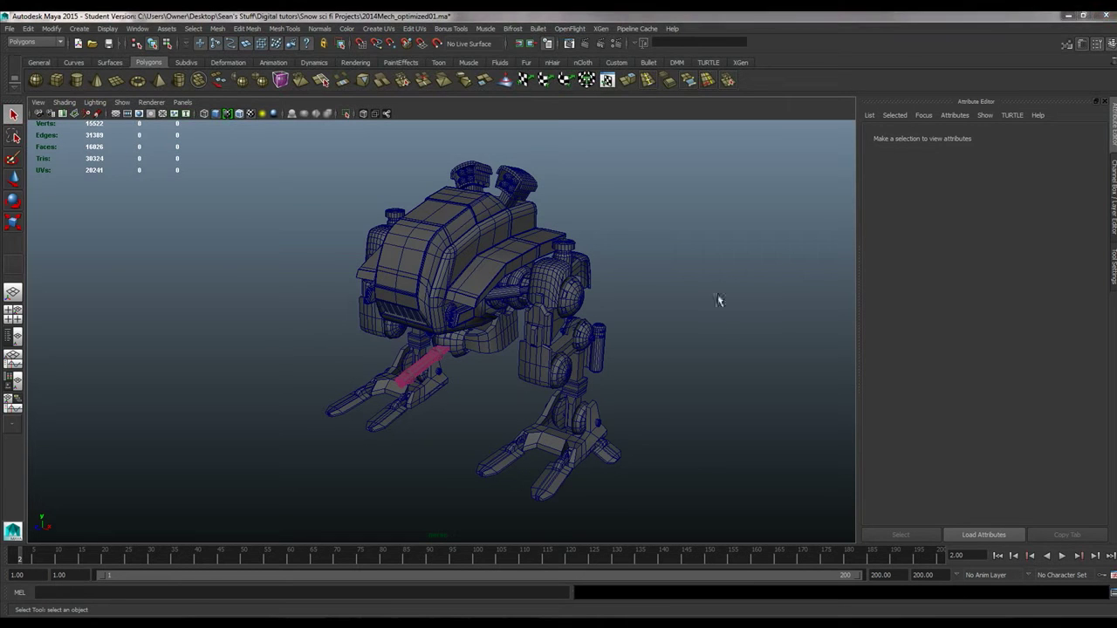
{"action": "left_click_drag", "start_coordinate": [689, 280], "coordinate": [730, 289], "text": "alt"}
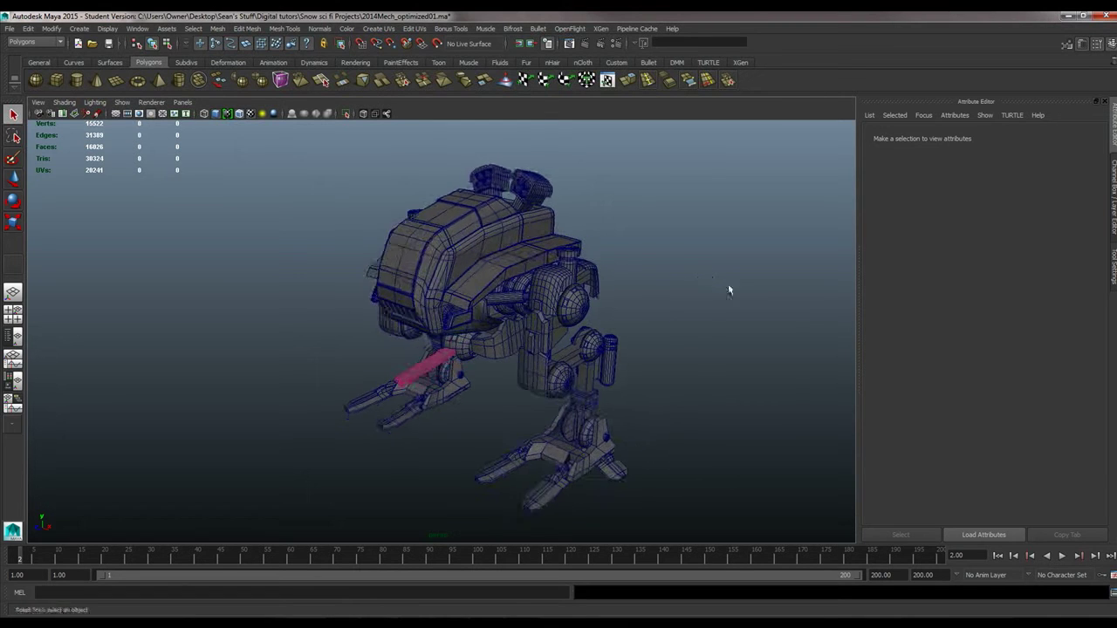
{"action": "right_click_drag", "start_coordinate": [729, 290], "coordinate": [583, 299], "text": "alt"}
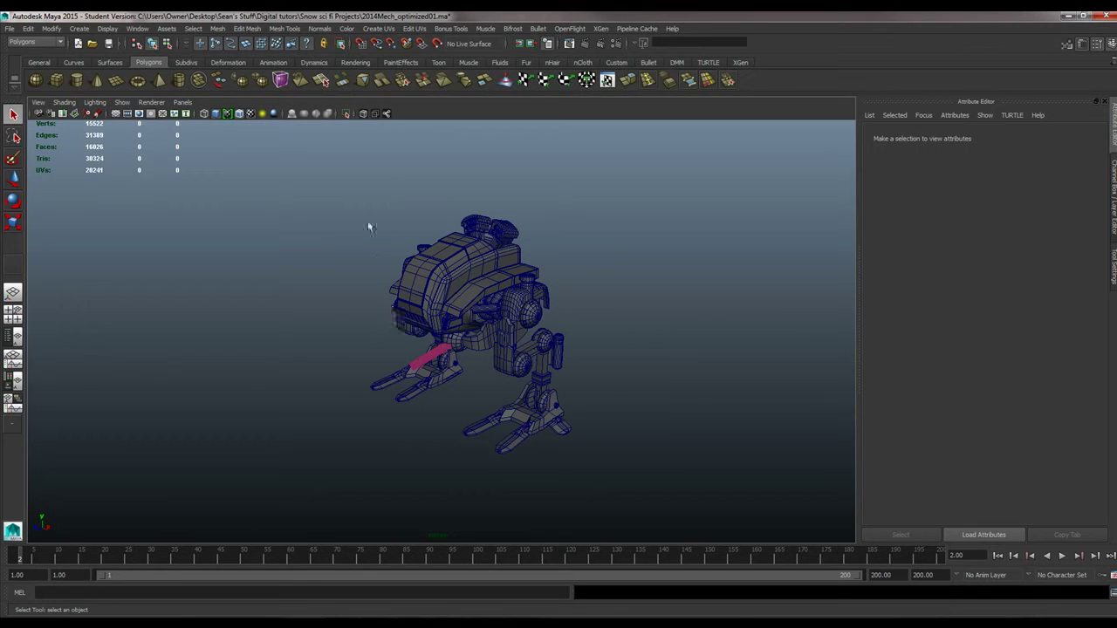
Step: Marquee-select the whole mech and assign it a new mia_material_x shader
{"action": "left_click_drag", "start_coordinate": [333, 208], "coordinate": [629, 466]}
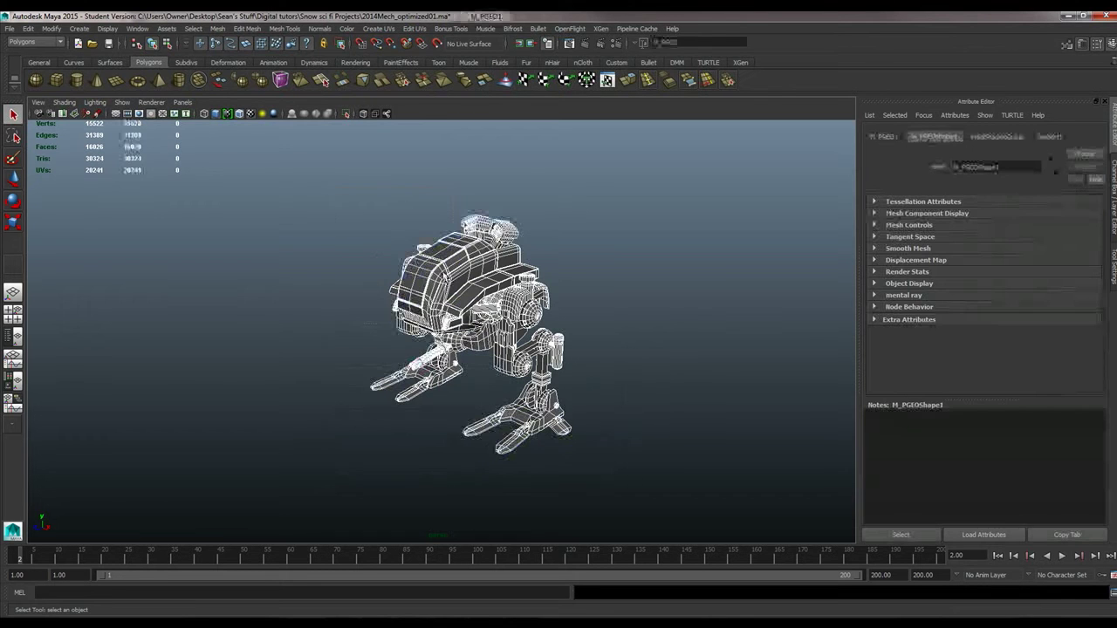
{"action": "right_click_drag", "start_coordinate": [445, 268], "coordinate": [450, 494]}
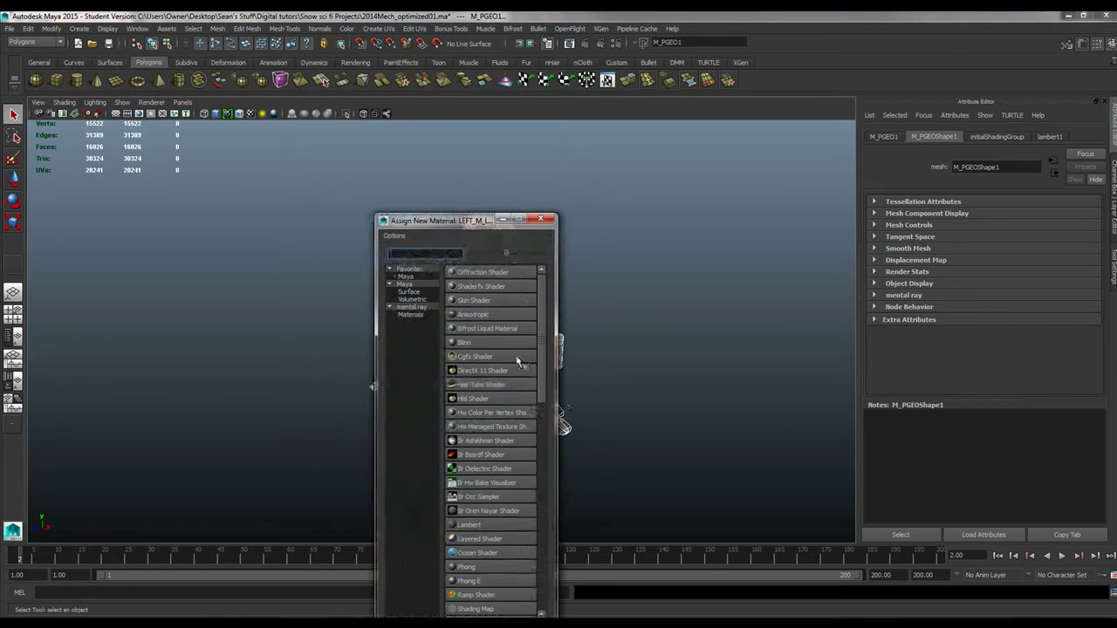
{"action": "scroll", "coordinate": [517, 363], "scroll_direction": "down", "scroll_amount": 1}
{"action": "scroll", "coordinate": [513, 372], "scroll_direction": "down", "scroll_amount": 5}
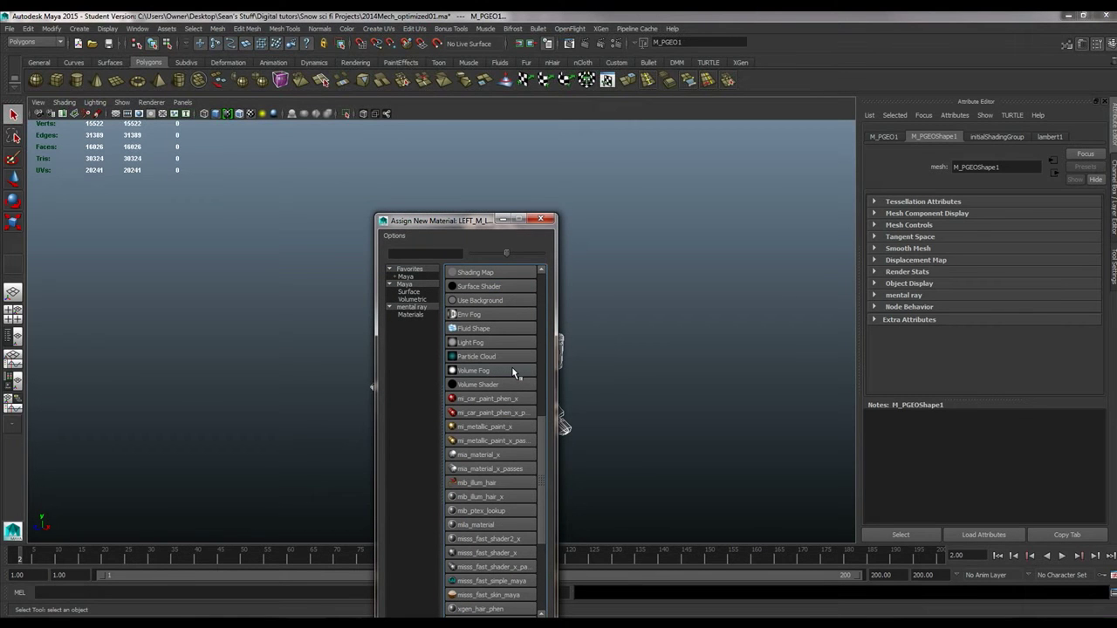
{"action": "left_click", "coordinate": [489, 455]}
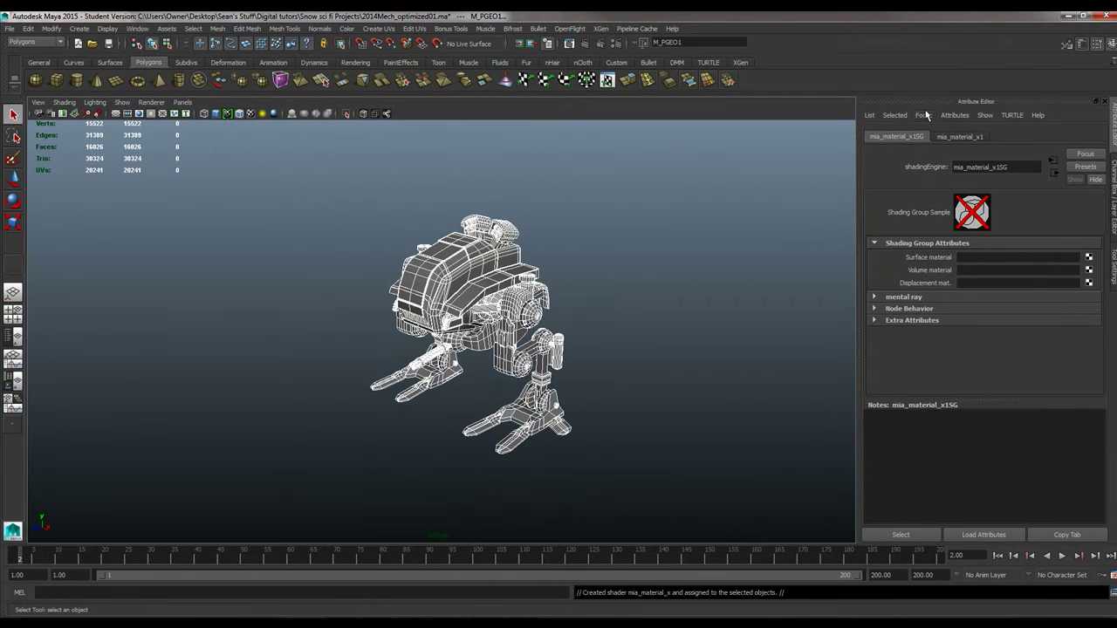
Step: Enable Ambient Occlusion on mia_material_x1 with 45 samples
{"action": "left_click", "coordinate": [958, 138]}
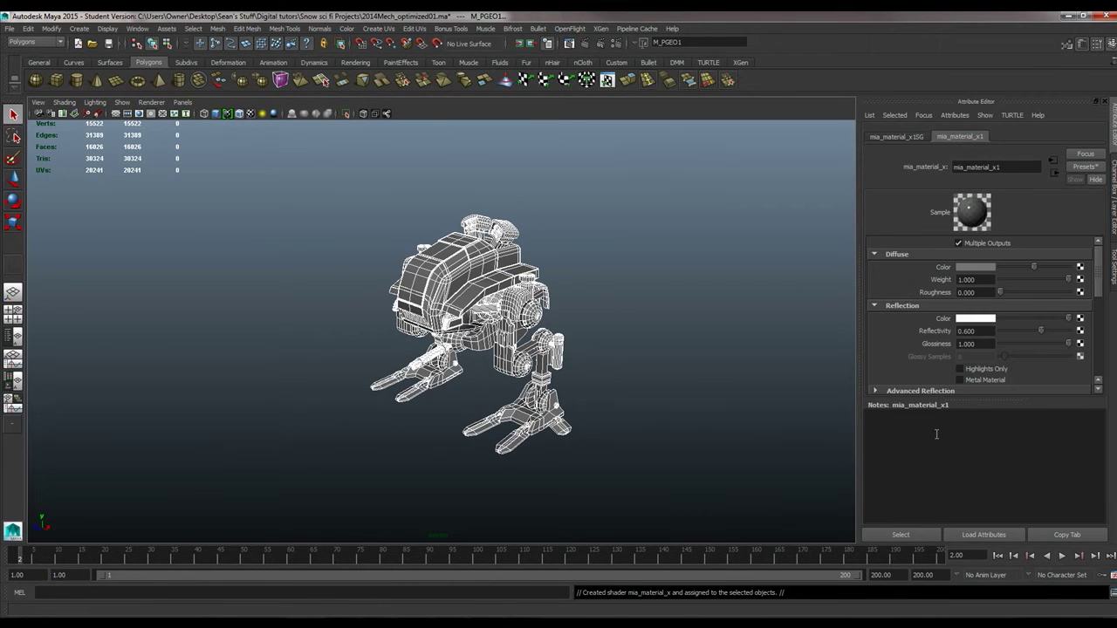
{"action": "left_click_drag", "start_coordinate": [1098, 271], "coordinate": [1096, 329]}
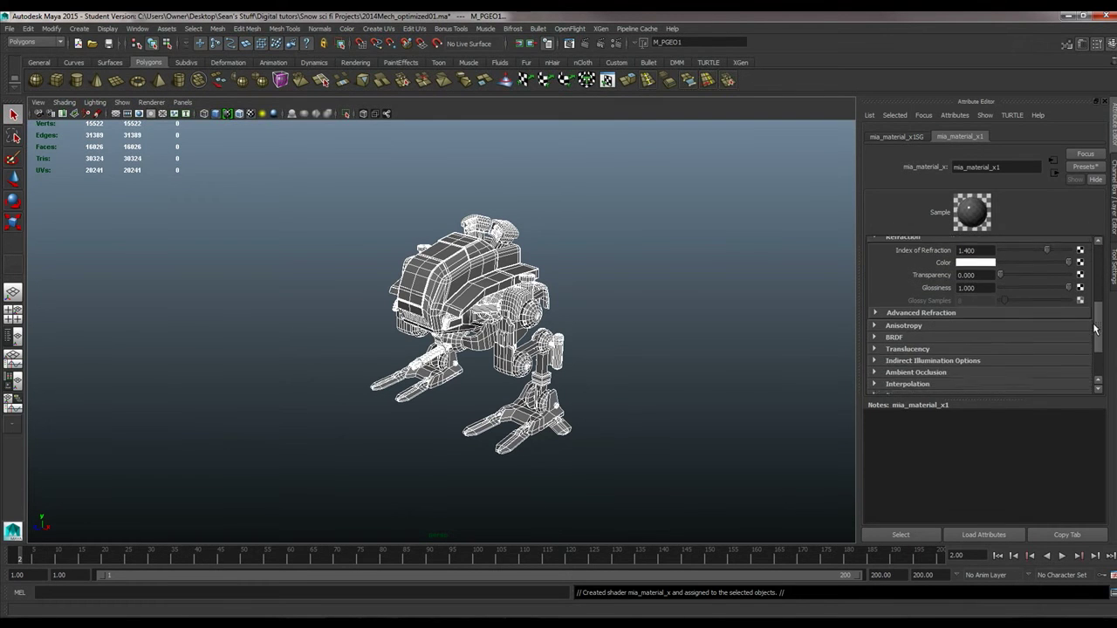
{"action": "left_click", "coordinate": [899, 372]}
{"action": "left_click", "coordinate": [960, 315]}
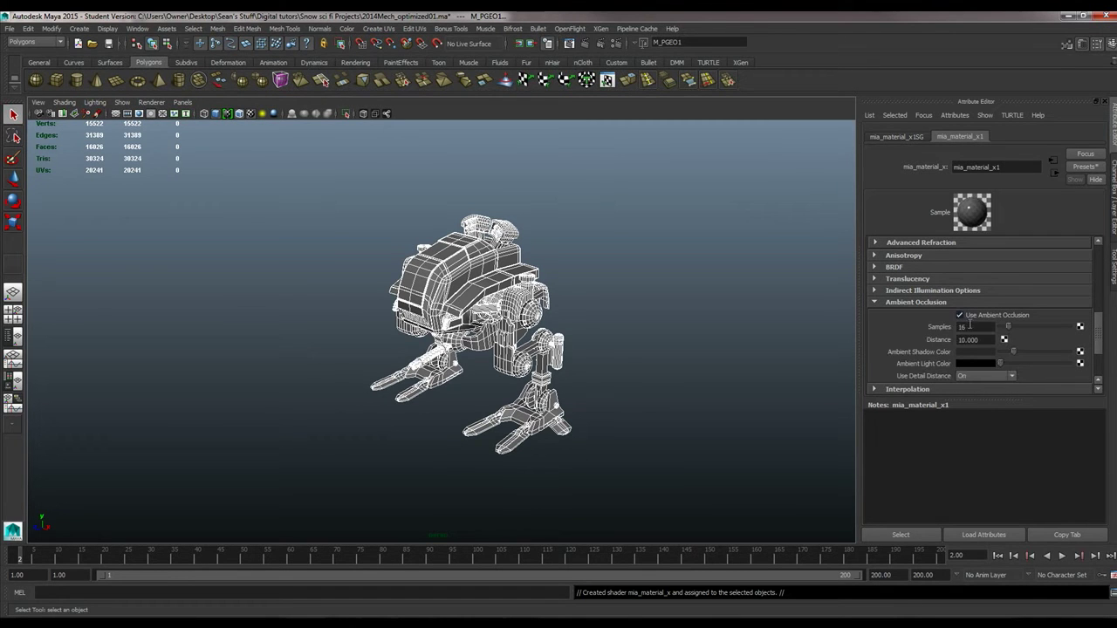
{"action": "left_click", "coordinate": [971, 326]}
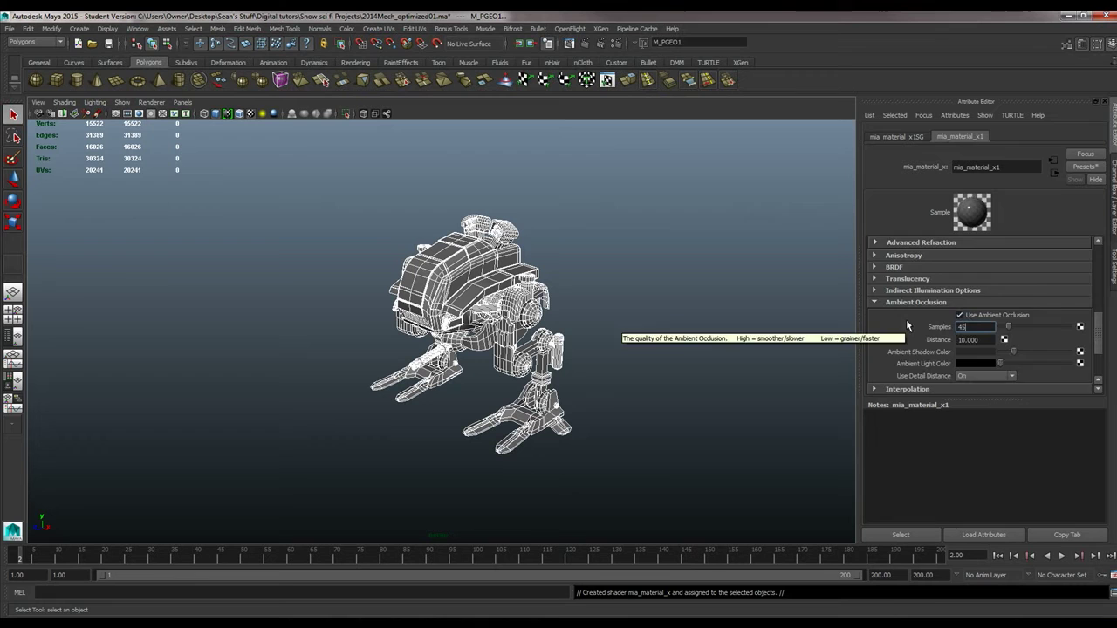
{"action": "scroll", "coordinate": [951, 297], "scroll_direction": "up", "scroll_amount": 4}
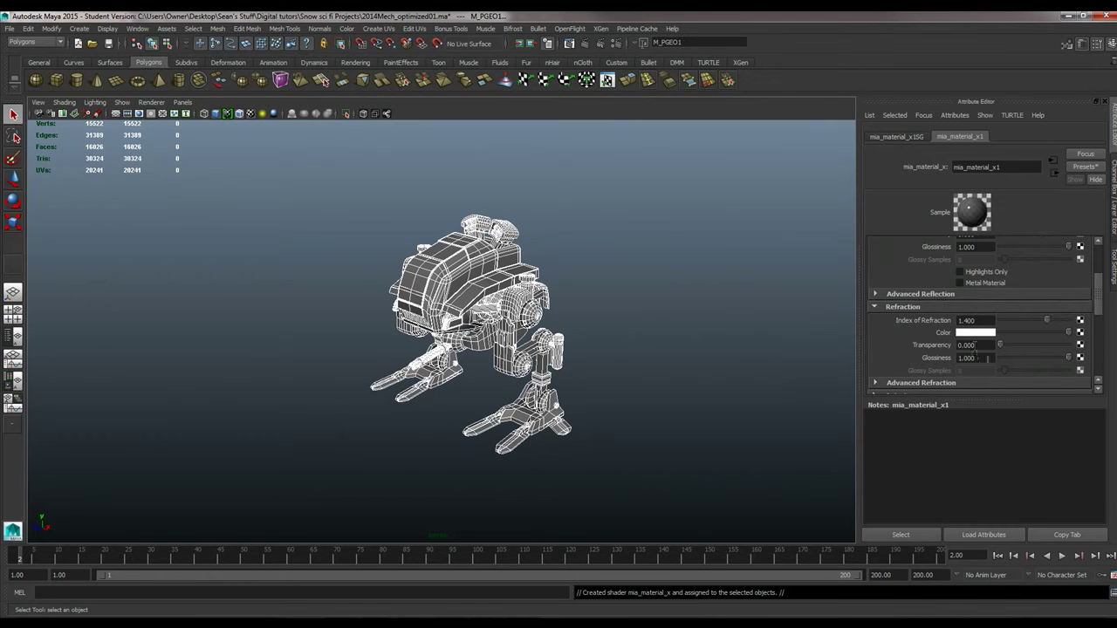
Step: Set refraction glossiness and refraction glossy samples to 0
{"action": "left_click_drag", "start_coordinate": [1072, 358], "coordinate": [999, 358]}
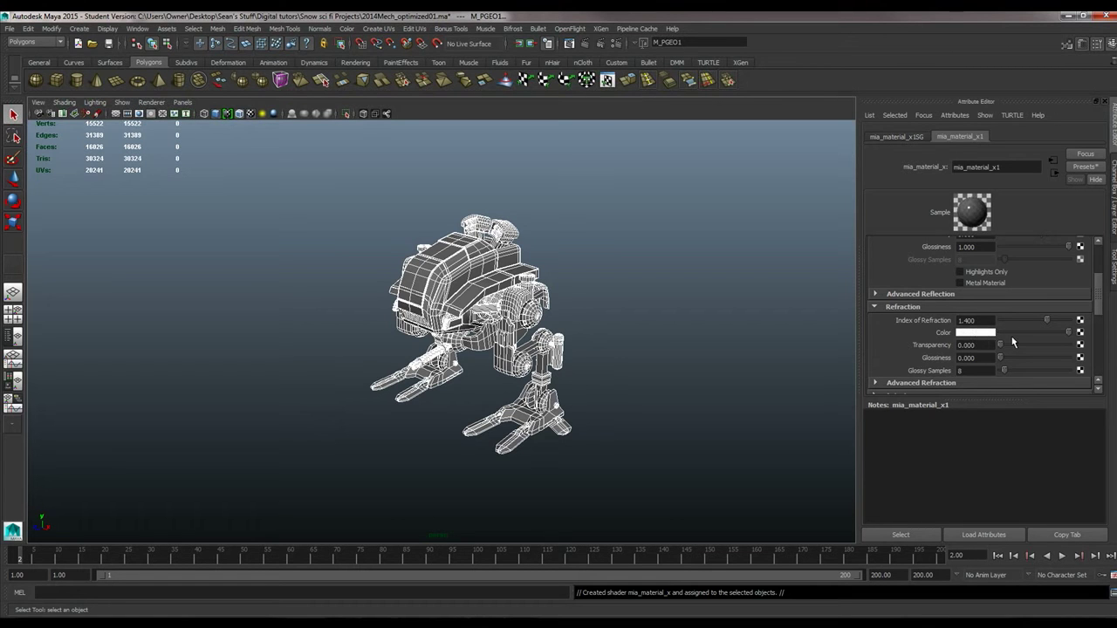
{"action": "left_click_drag", "start_coordinate": [1006, 374], "coordinate": [998, 372]}
{"action": "scroll", "coordinate": [1047, 321], "scroll_direction": "down", "scroll_amount": 1}
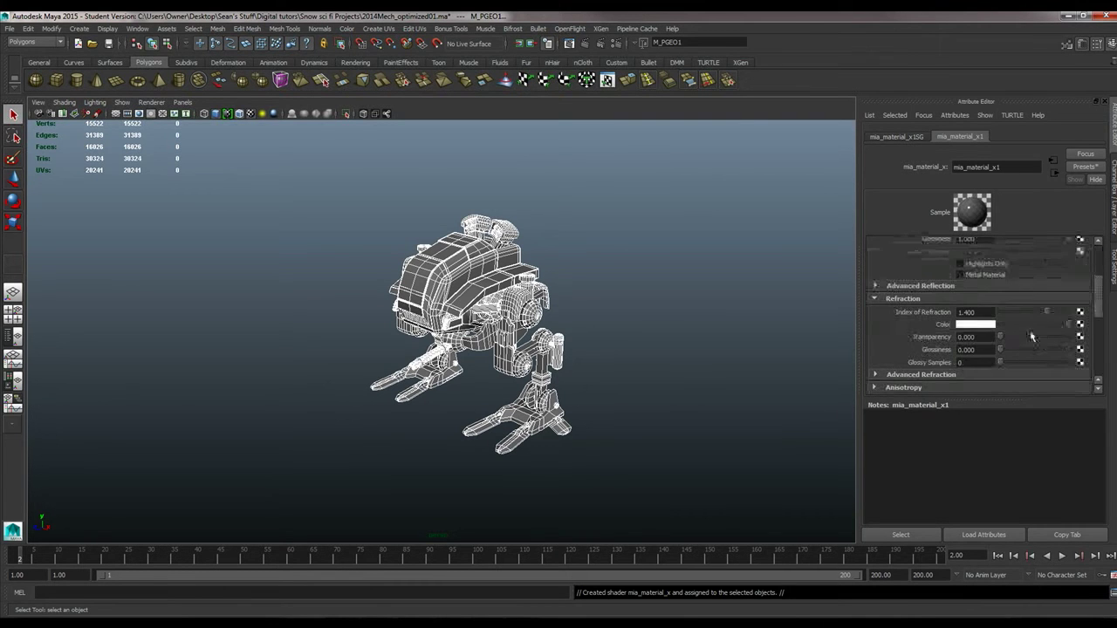
{"action": "scroll", "coordinate": [1017, 316], "scroll_direction": "up", "scroll_amount": 4}
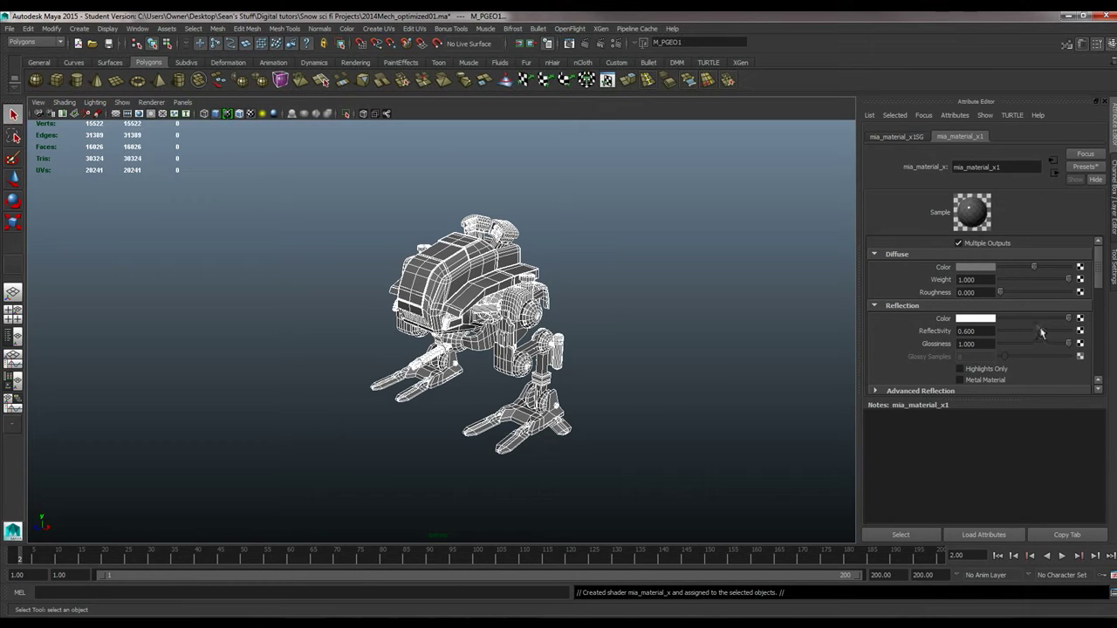
Step: Set Reflectivity to 0, reflection Glossiness to 0.150, and the diffuse colour to white
{"action": "left_click_drag", "start_coordinate": [1041, 331], "coordinate": [973, 328]}
{"action": "left_click_drag", "start_coordinate": [1075, 345], "coordinate": [1011, 345]}
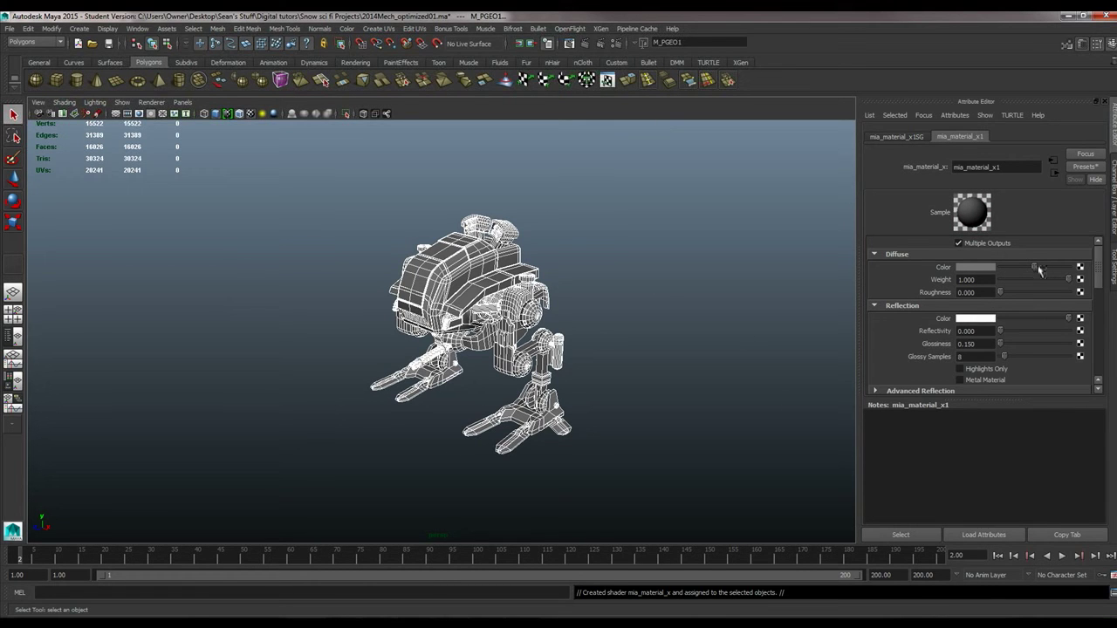
{"action": "left_click_drag", "start_coordinate": [1034, 267], "coordinate": [1097, 278]}
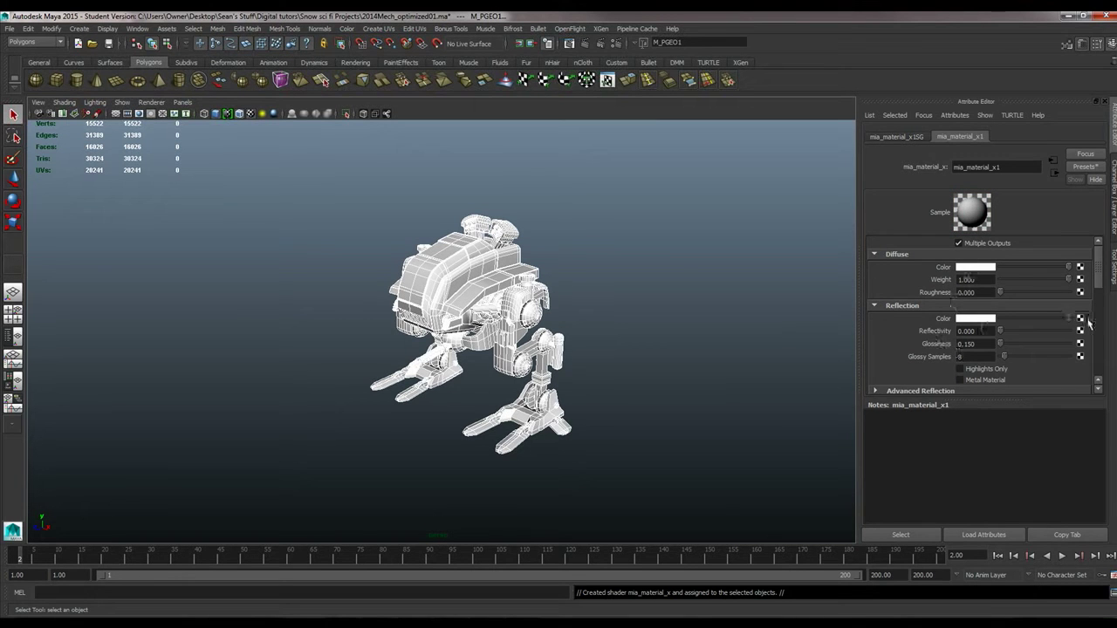
{"action": "left_click_drag", "start_coordinate": [1109, 277], "coordinate": [1108, 367]}
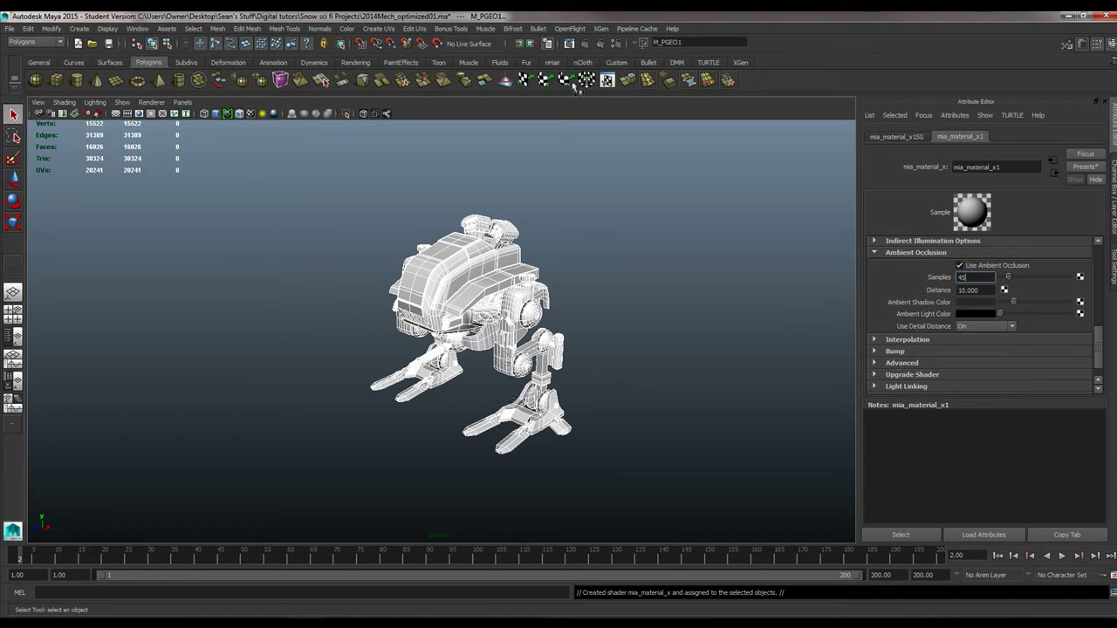
Step: Open Render Settings, choose mental ray for Render Using, and move the window aside
{"action": "left_click", "coordinate": [630, 43]}
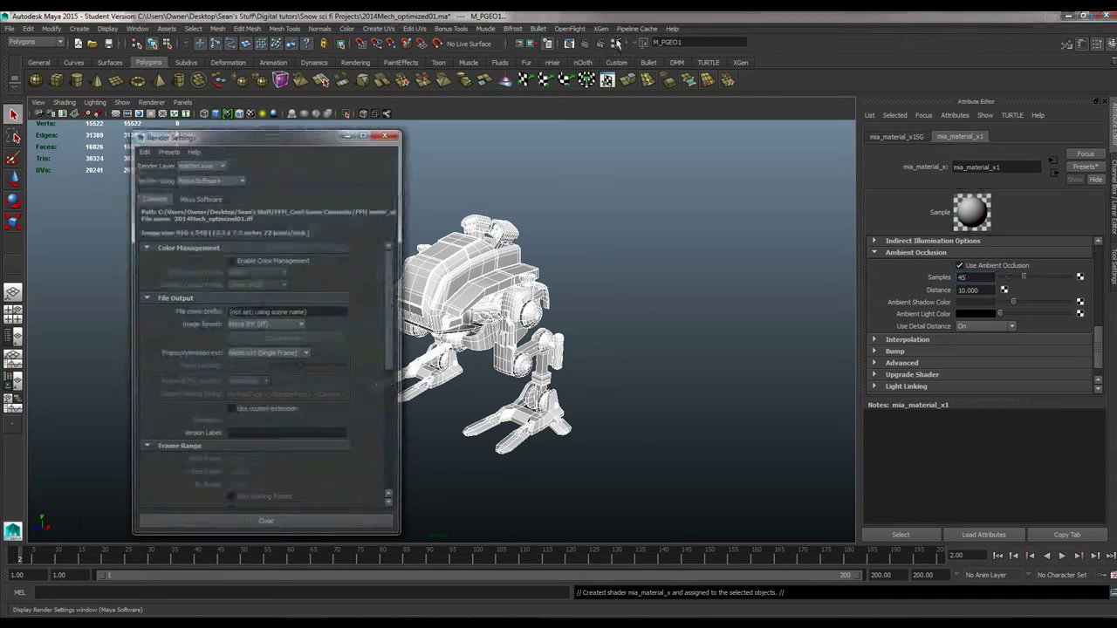
{"action": "left_click_drag", "start_coordinate": [226, 139], "coordinate": [168, 94]}
{"action": "left_click", "coordinate": [184, 134]}
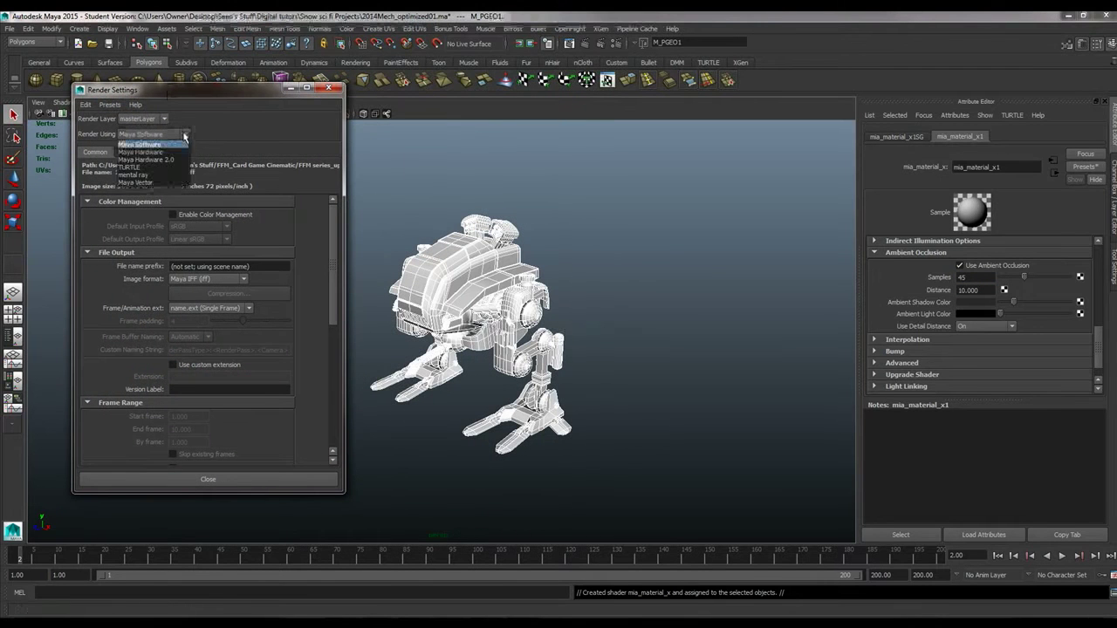
{"action": "left_click", "coordinate": [145, 175]}
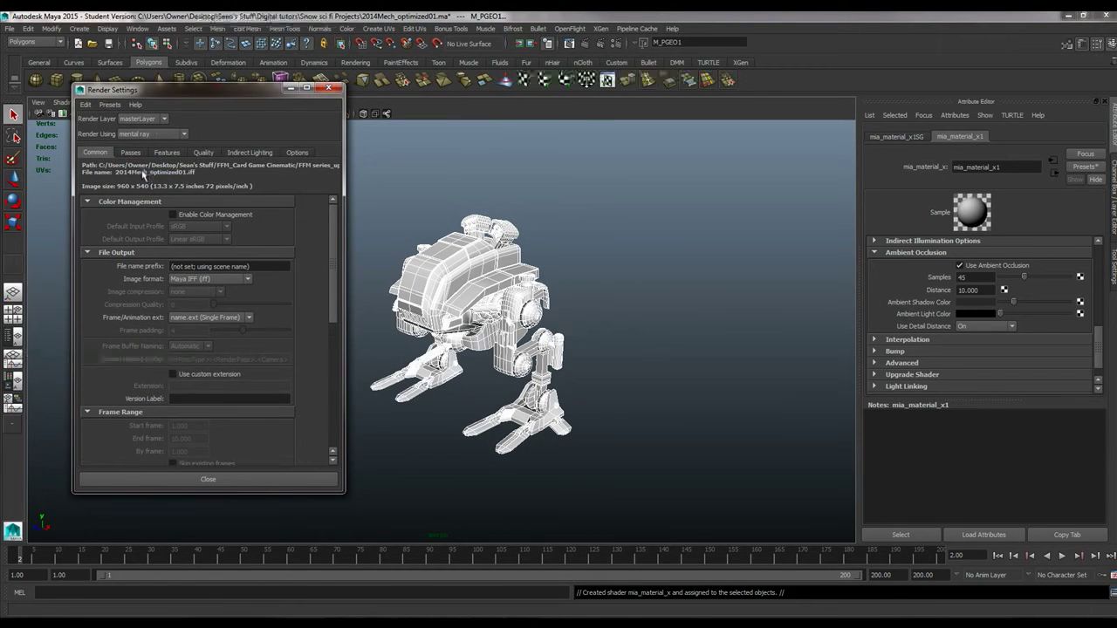
{"action": "mouse_move", "coordinate": [190, 94]}
{"action": "left_mouse_down"}
{"action": "mouse_move", "coordinate": [180, 133]}
{"action": "mouse_move", "coordinate": [183, 98]}
{"action": "left_mouse_up"}
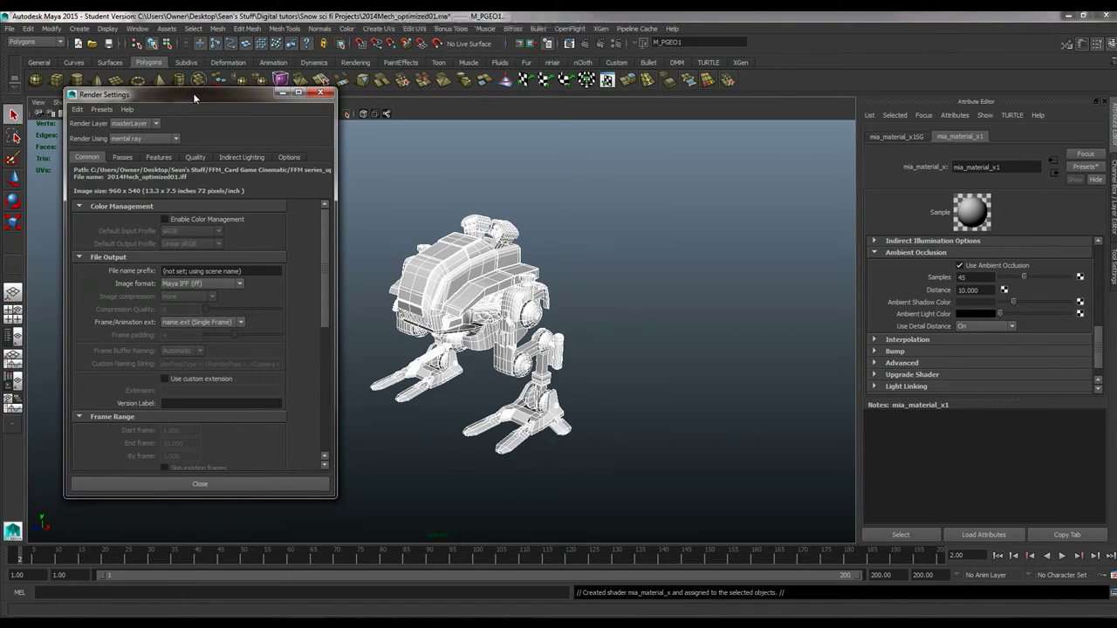
{"action": "left_click_drag", "start_coordinate": [193, 91], "coordinate": [170, 62]}
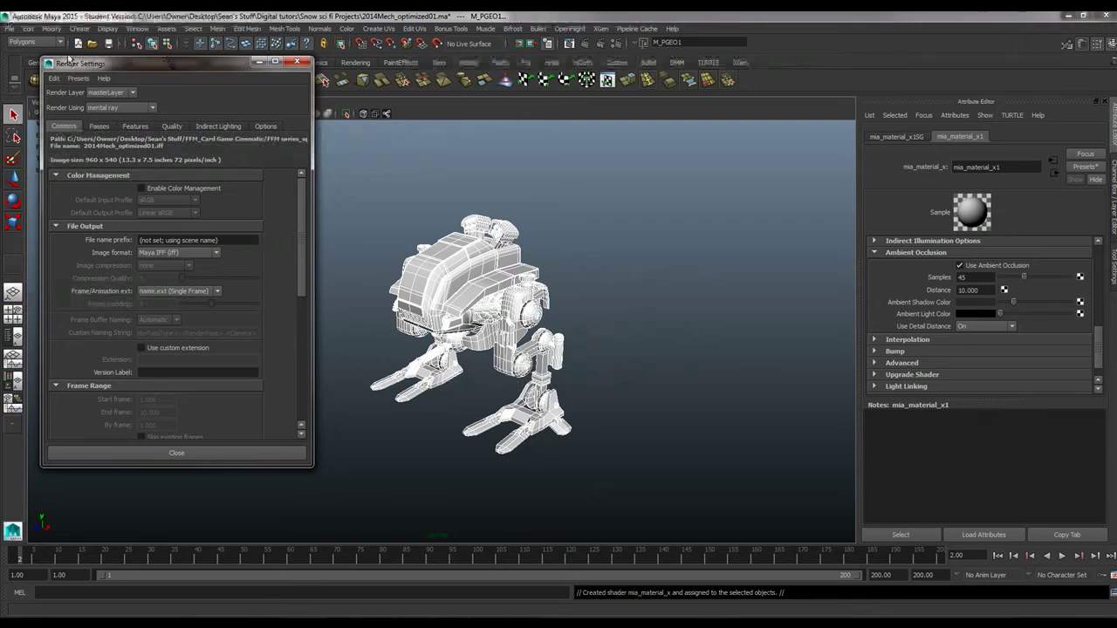
{"action": "left_click_drag", "start_coordinate": [118, 65], "coordinate": [163, 70]}
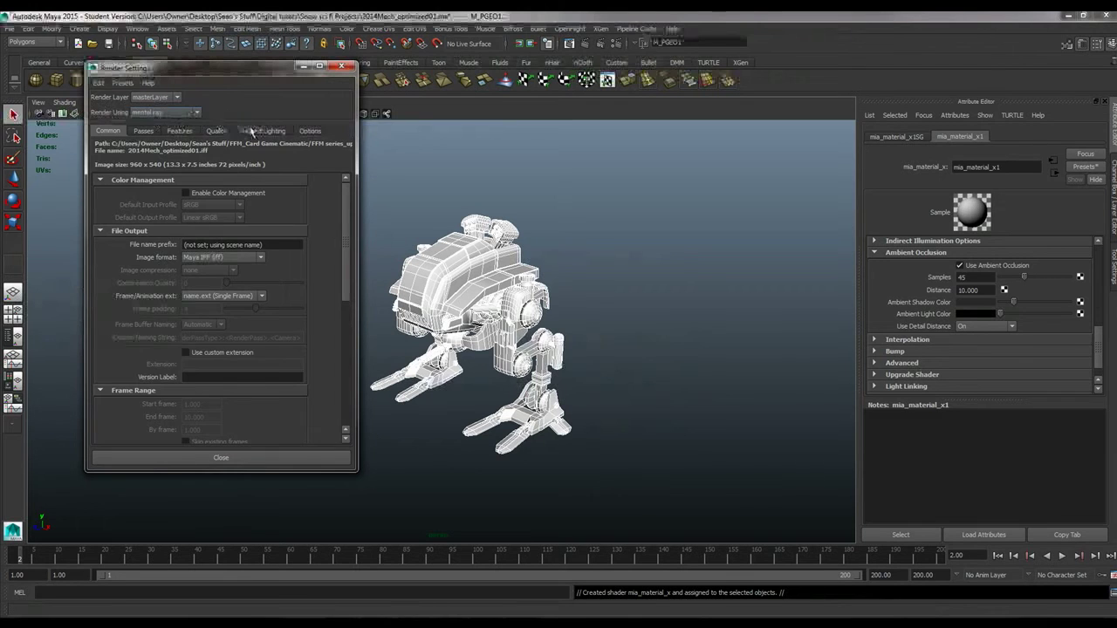
Step: Turn on Final Gathering with Accuracy 50 and Point Density 2
{"action": "left_click", "coordinate": [251, 131]}
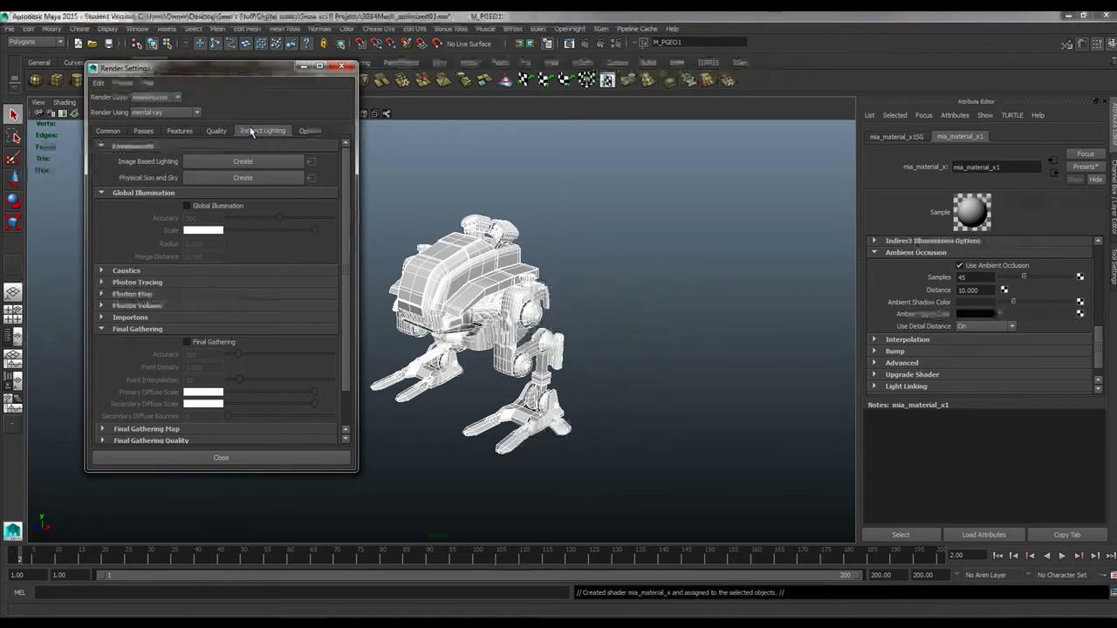
{"action": "left_click", "coordinate": [193, 342]}
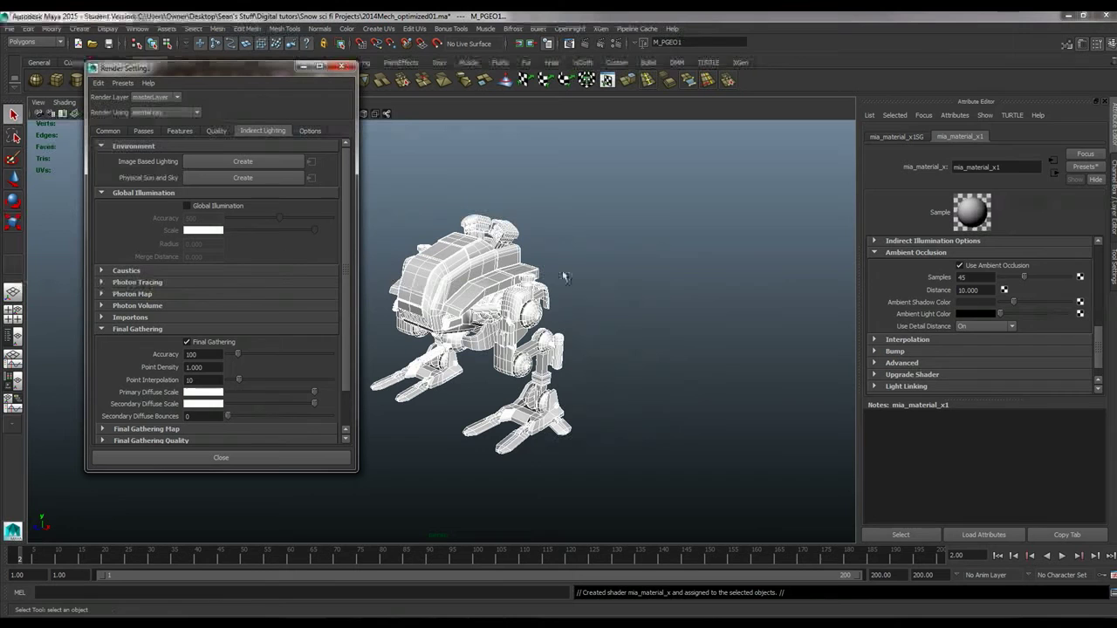
{"action": "left_click_drag", "start_coordinate": [210, 357], "coordinate": [162, 358]}
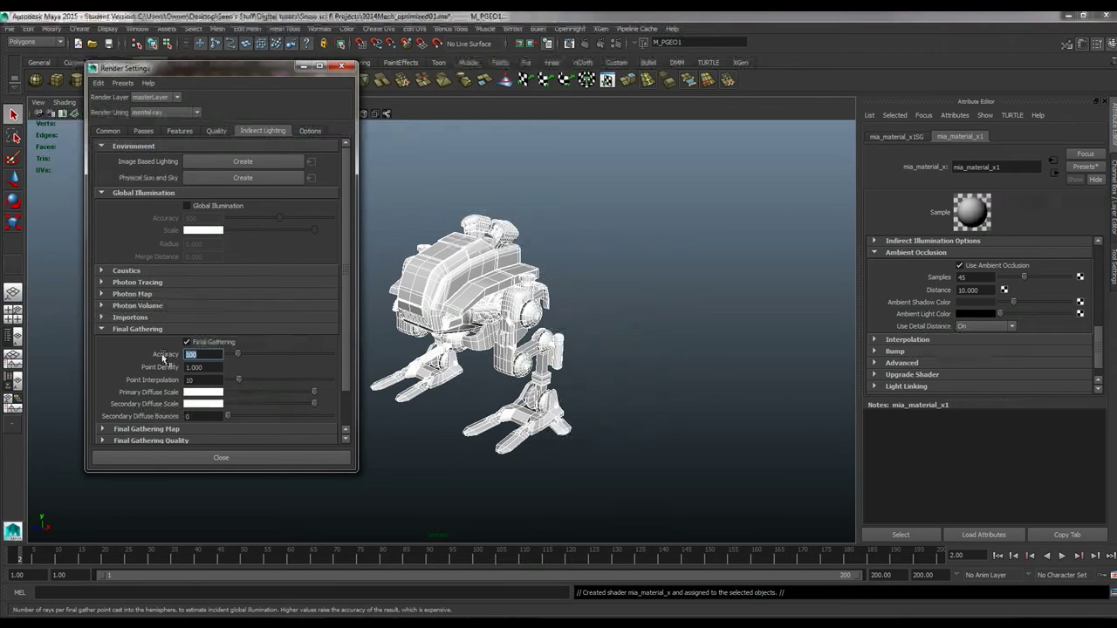
{"action": "type", "text": "5"}
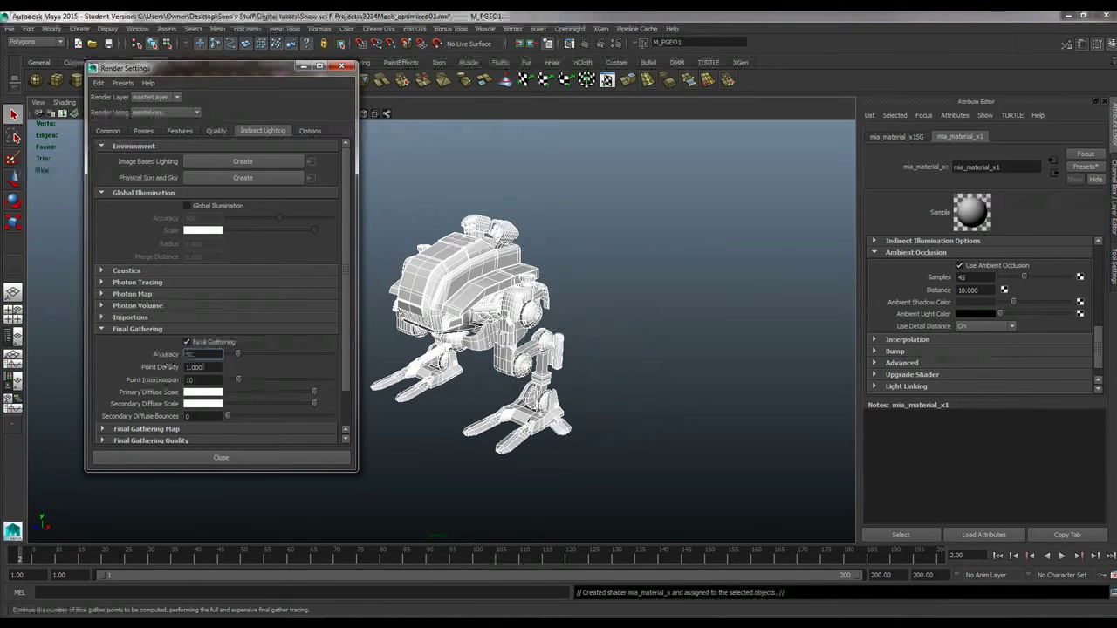
{"action": "type", "text": "0"}
{"action": "key", "text": "Tab"}
{"action": "type", "text": "2"}
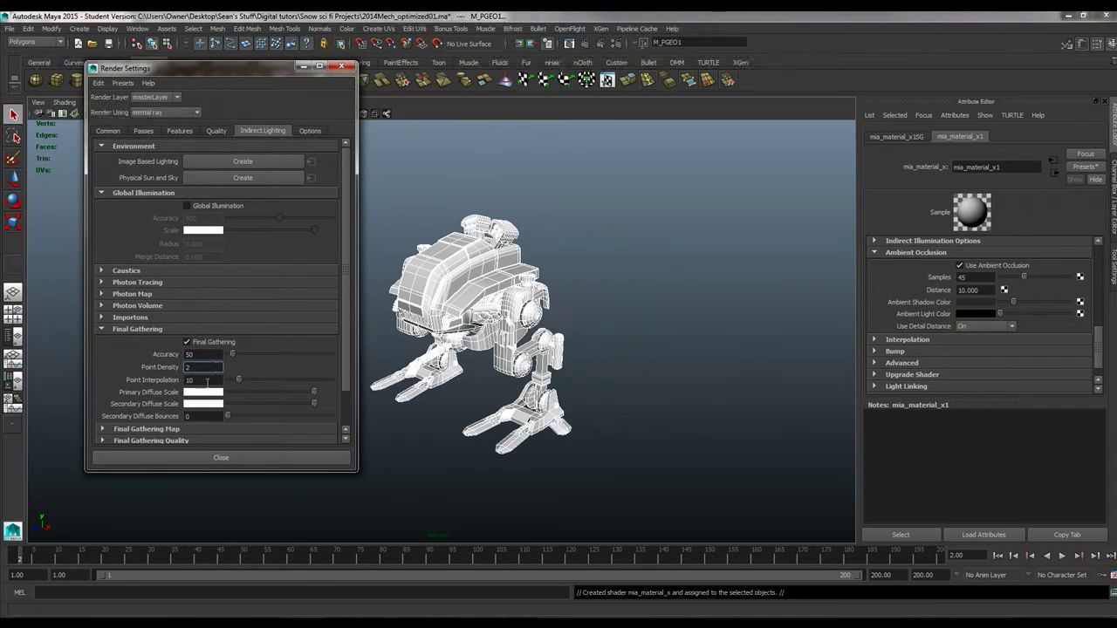
{"action": "left_click_drag", "start_coordinate": [223, 68], "coordinate": [213, 45]}
{"action": "left_click", "coordinate": [191, 327]}
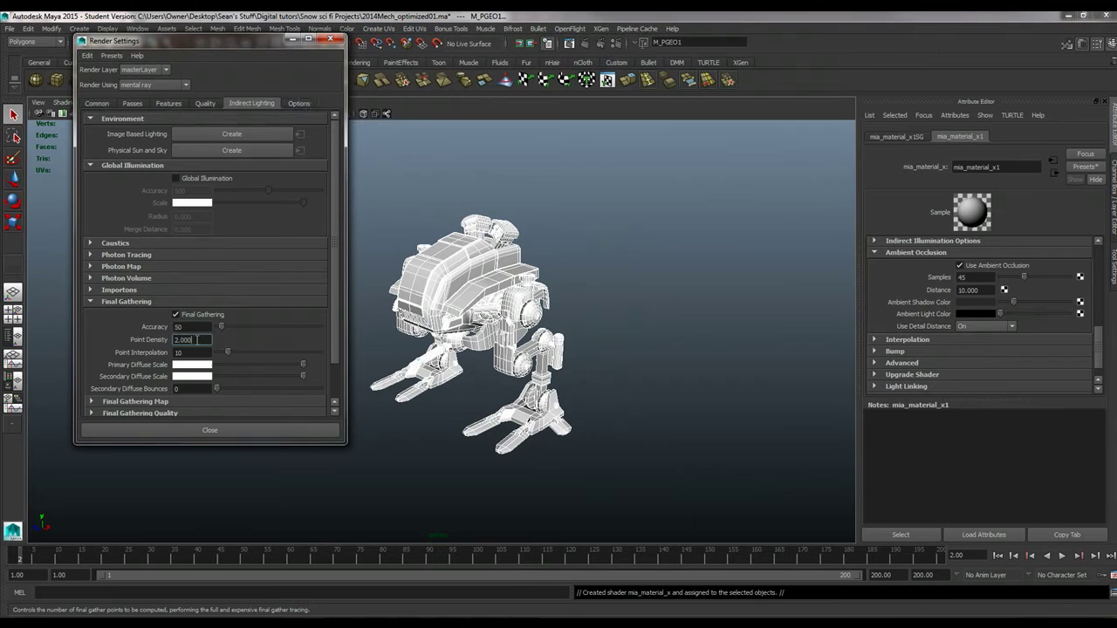
{"action": "key", "text": "Tab"}
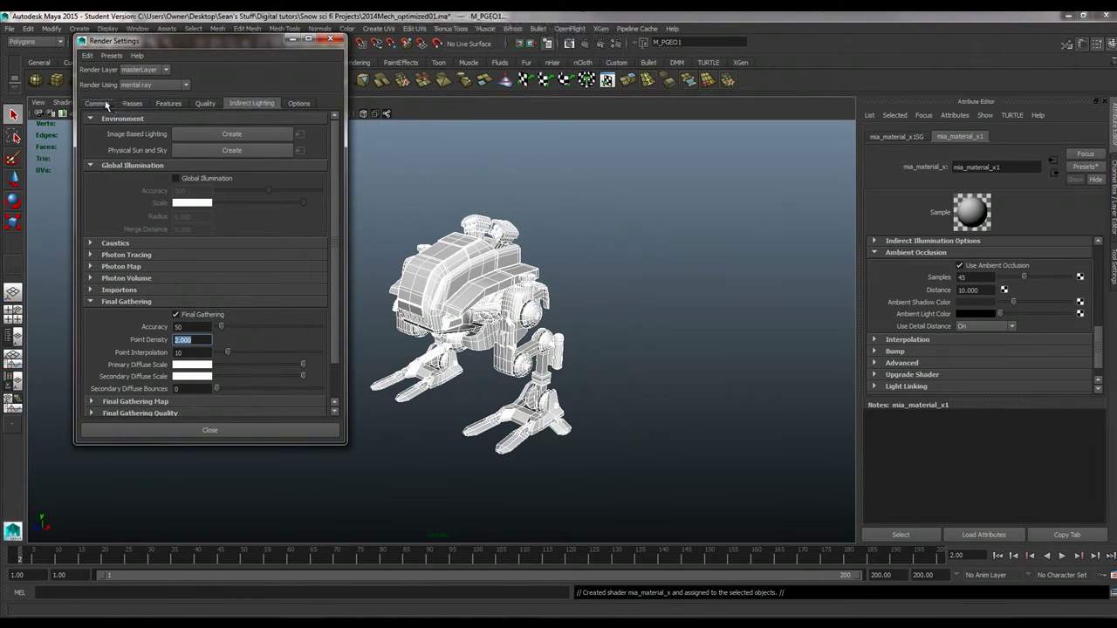
Step: On the Common tab, set the image size preset to HD 720
{"action": "left_click", "coordinate": [115, 103]}
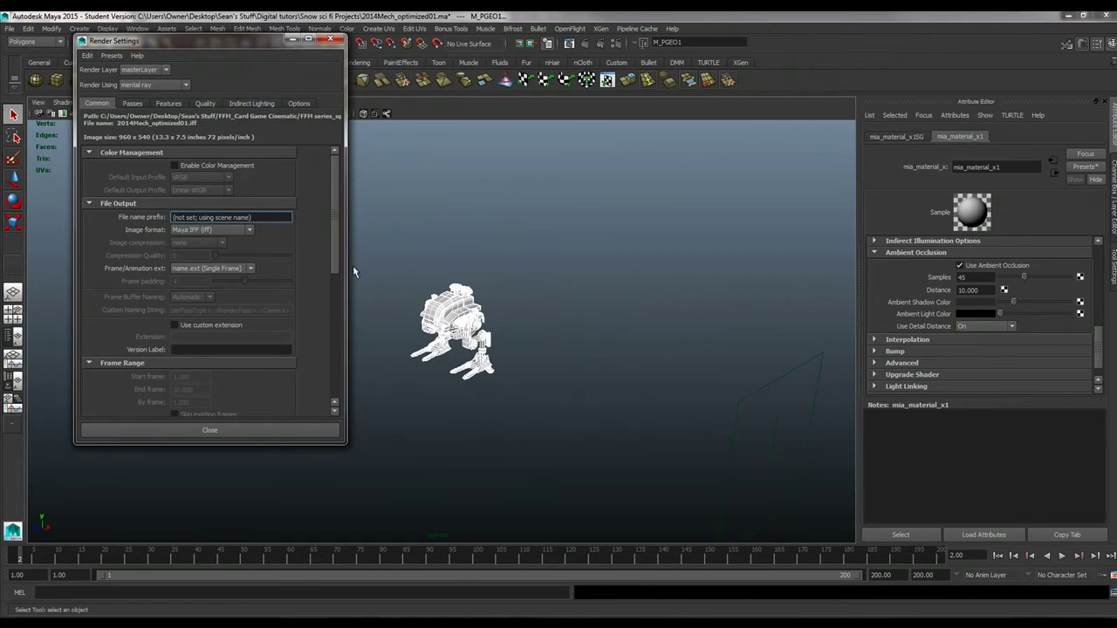
{"action": "right_click_drag", "start_coordinate": [354, 272], "coordinate": [413, 280], "text": "alt"}
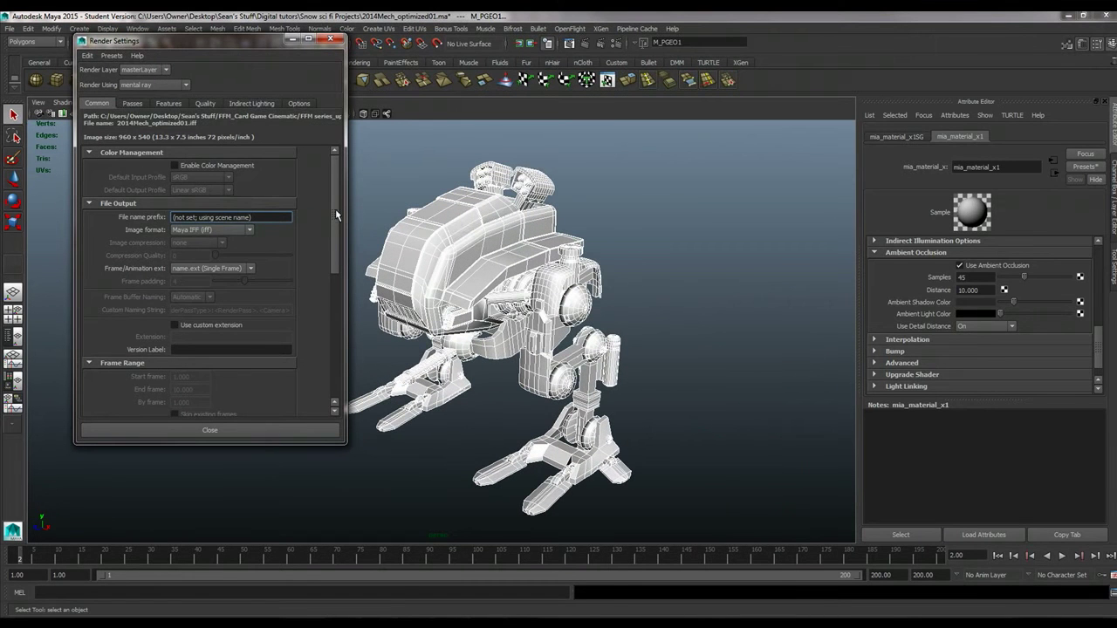
{"action": "left_click_drag", "start_coordinate": [335, 213], "coordinate": [314, 370]}
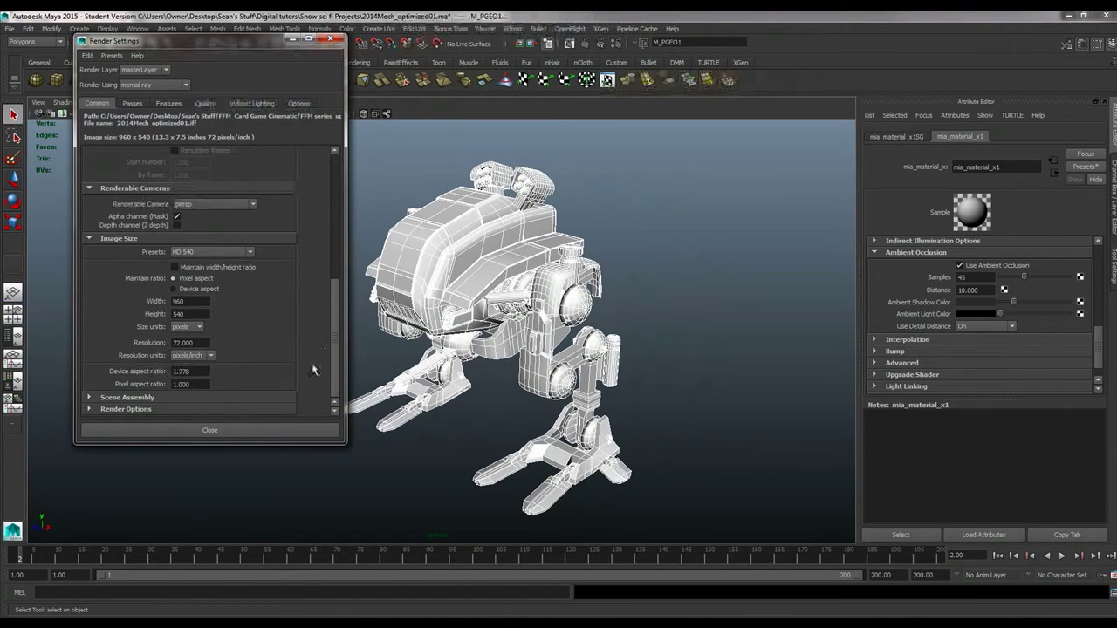
{"action": "left_click", "coordinate": [248, 252]}
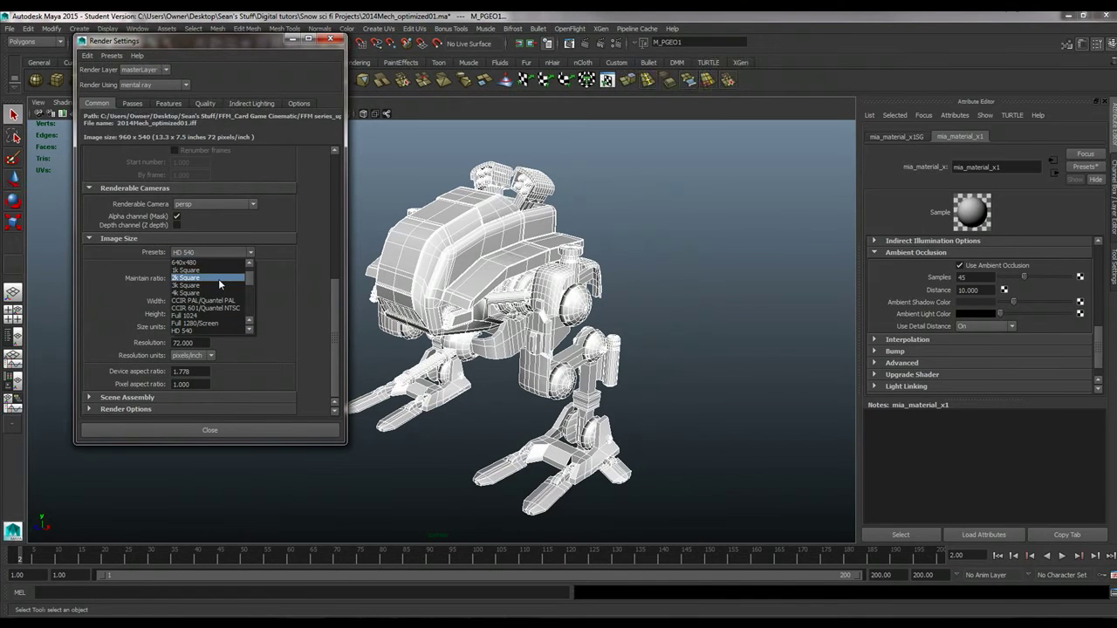
{"action": "scroll", "coordinate": [218, 278], "scroll_direction": "up", "scroll_amount": 1}
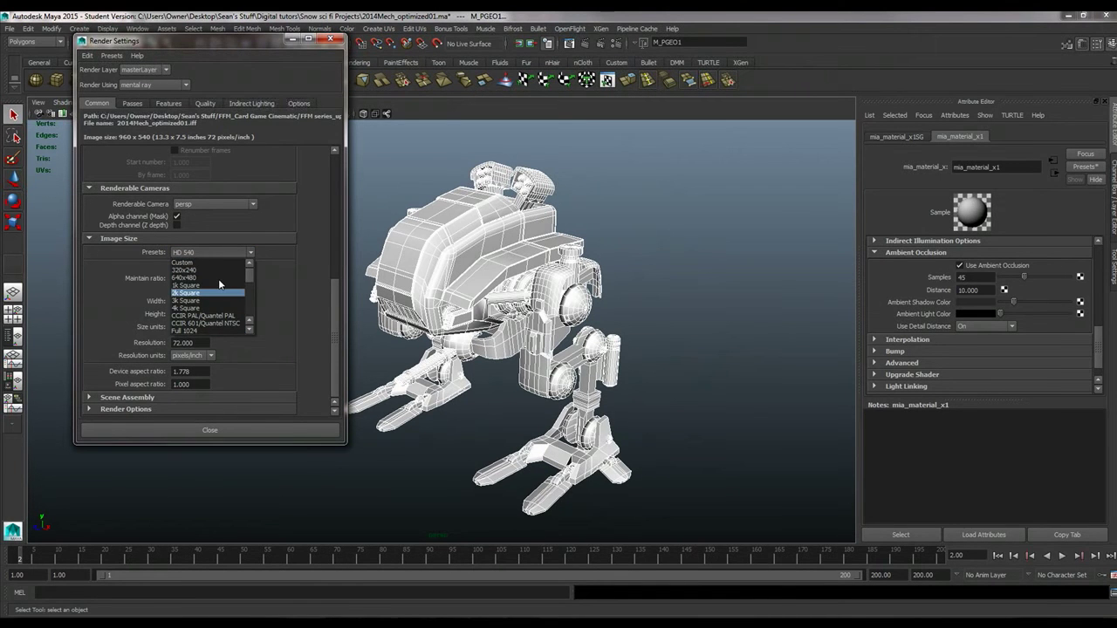
{"action": "scroll", "coordinate": [218, 279], "scroll_direction": "down", "scroll_amount": 2}
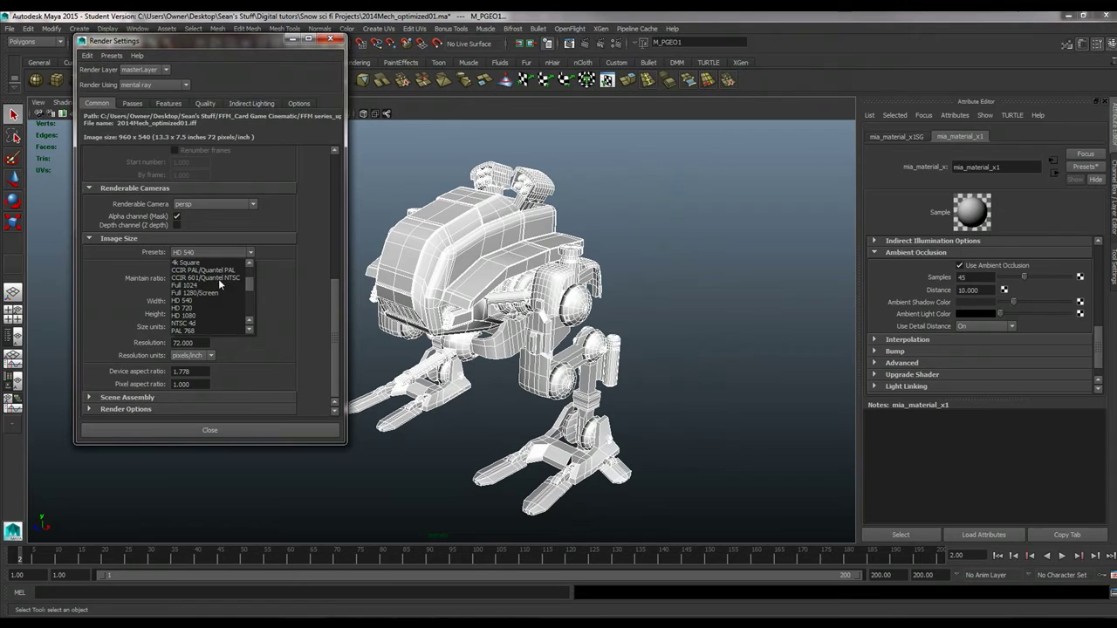
{"action": "left_click", "coordinate": [207, 310]}
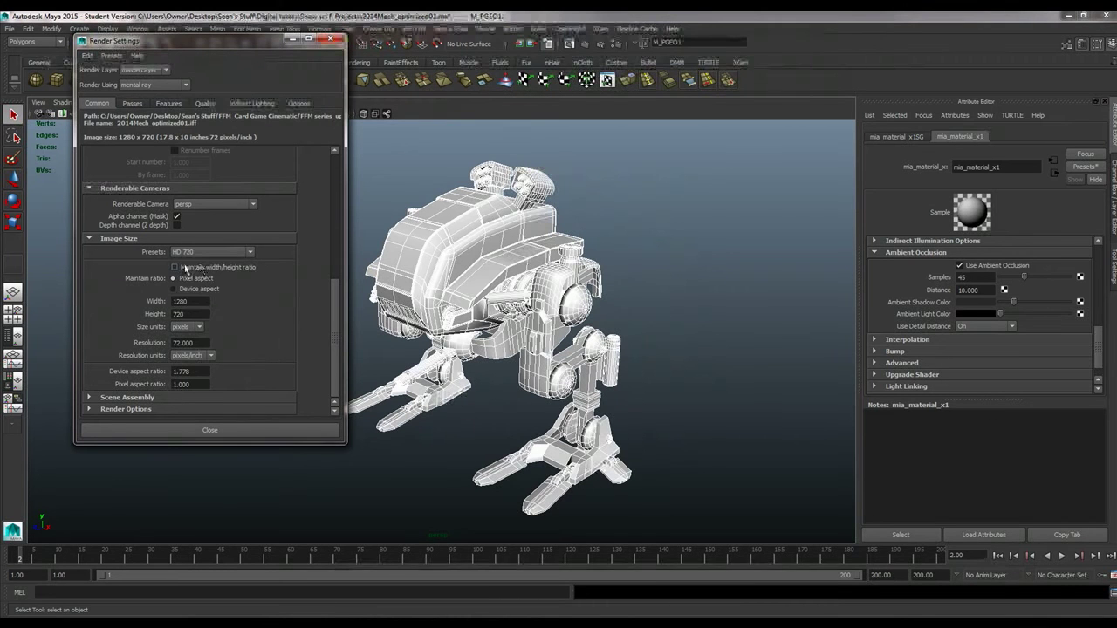
Step: Uncheck Enable Default Light under Render Options
{"action": "left_click", "coordinate": [127, 409]}
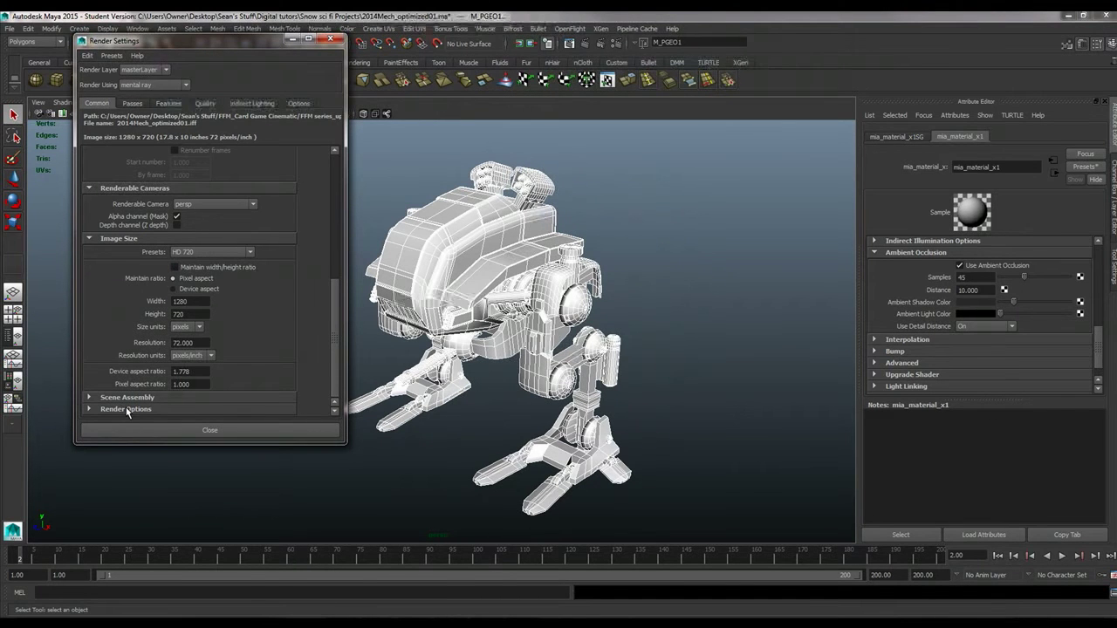
{"action": "scroll", "coordinate": [159, 372], "scroll_direction": "down", "scroll_amount": 3}
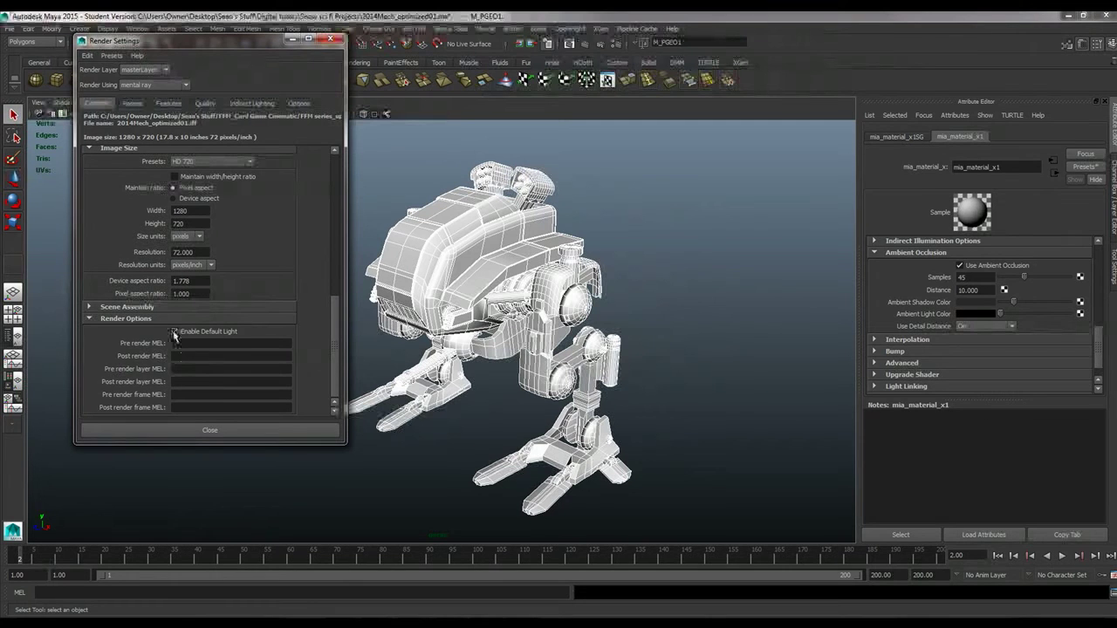
{"action": "left_click", "coordinate": [175, 333]}
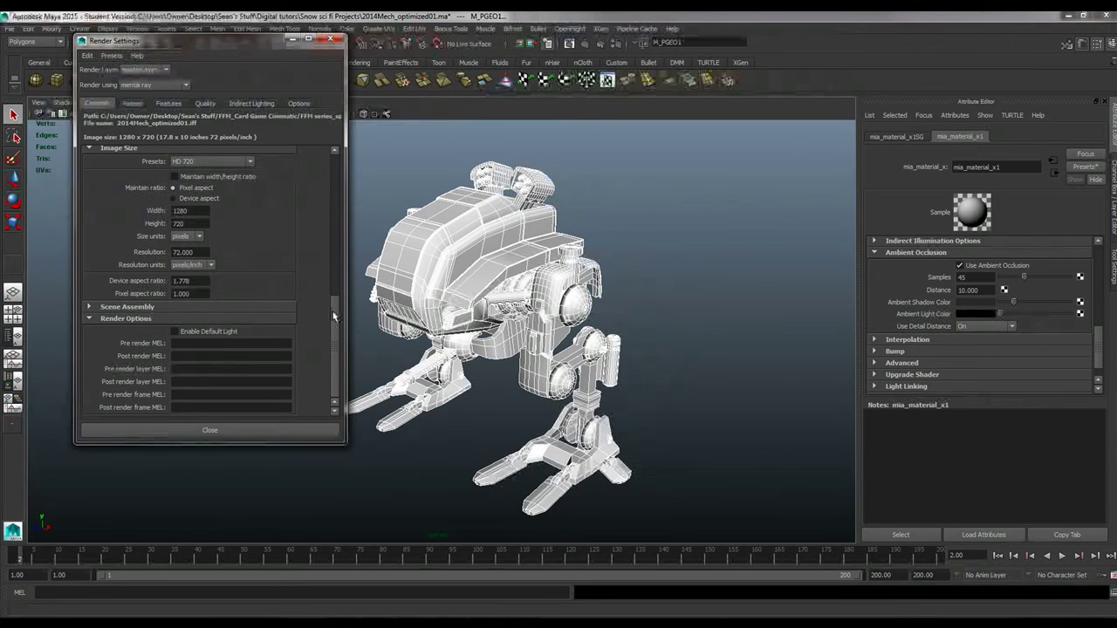
{"action": "left_click_drag", "start_coordinate": [336, 319], "coordinate": [325, 117]}
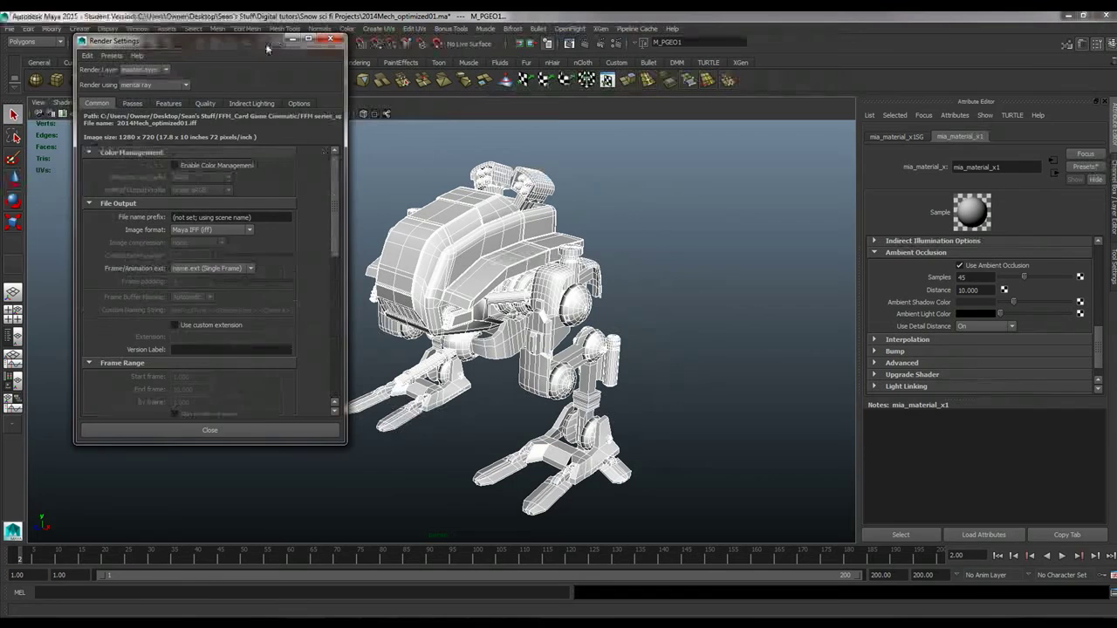
{"action": "left_click_drag", "start_coordinate": [266, 41], "coordinate": [255, 115]}
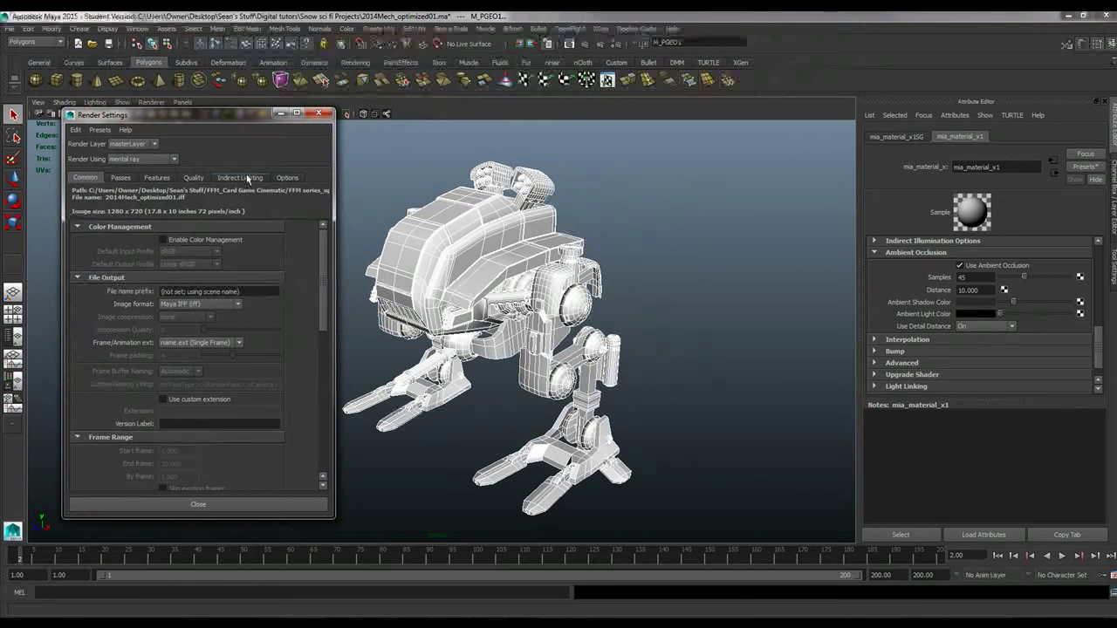
Step: Create a new camera from Create > Cameras
{"action": "left_click", "coordinate": [248, 178]}
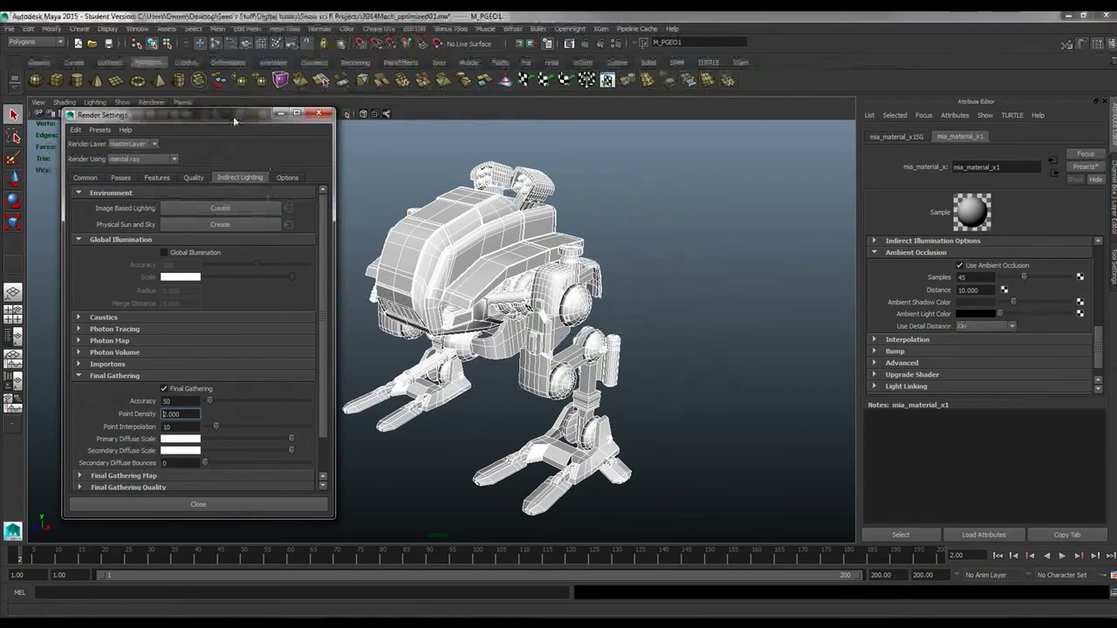
{"action": "left_click_drag", "start_coordinate": [233, 116], "coordinate": [530, 279]}
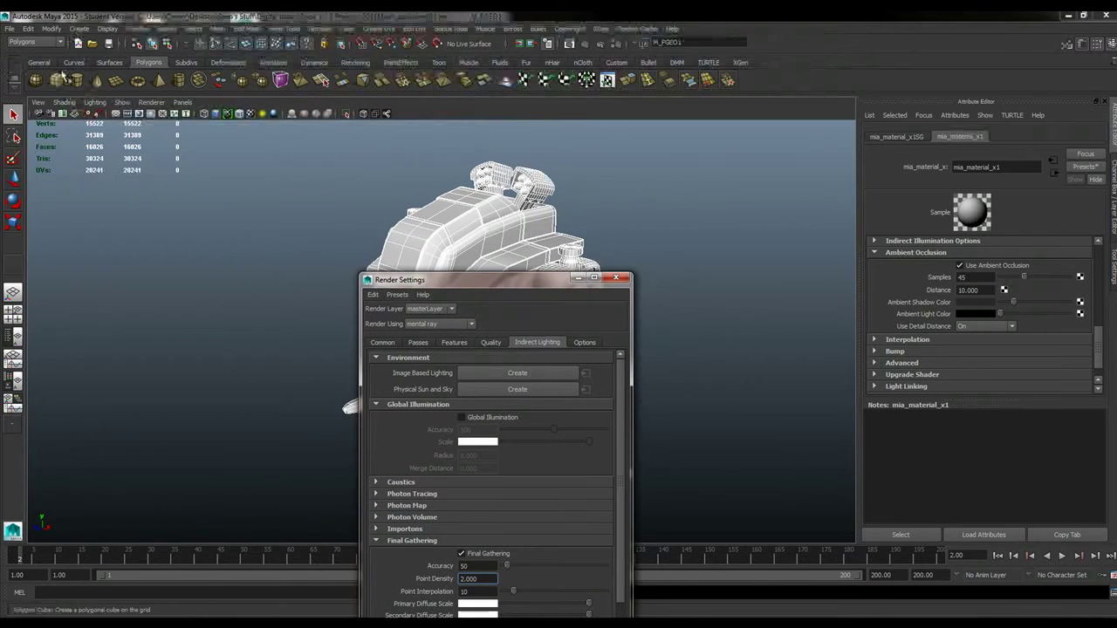
{"action": "left_click", "coordinate": [76, 29]}
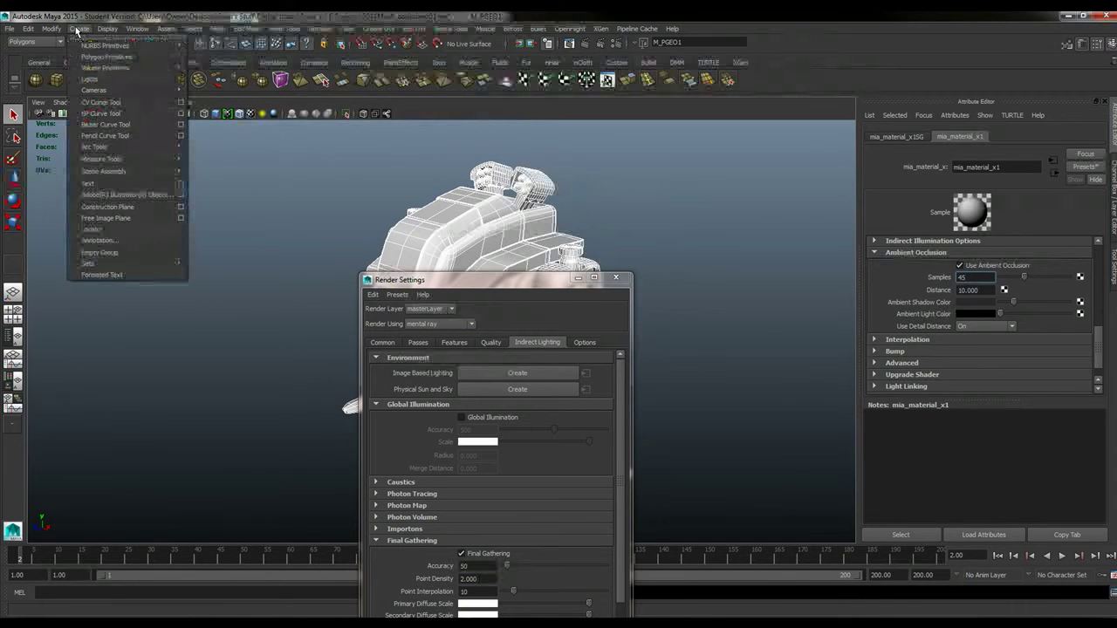
{"action": "mouse_move", "coordinate": [113, 94]}
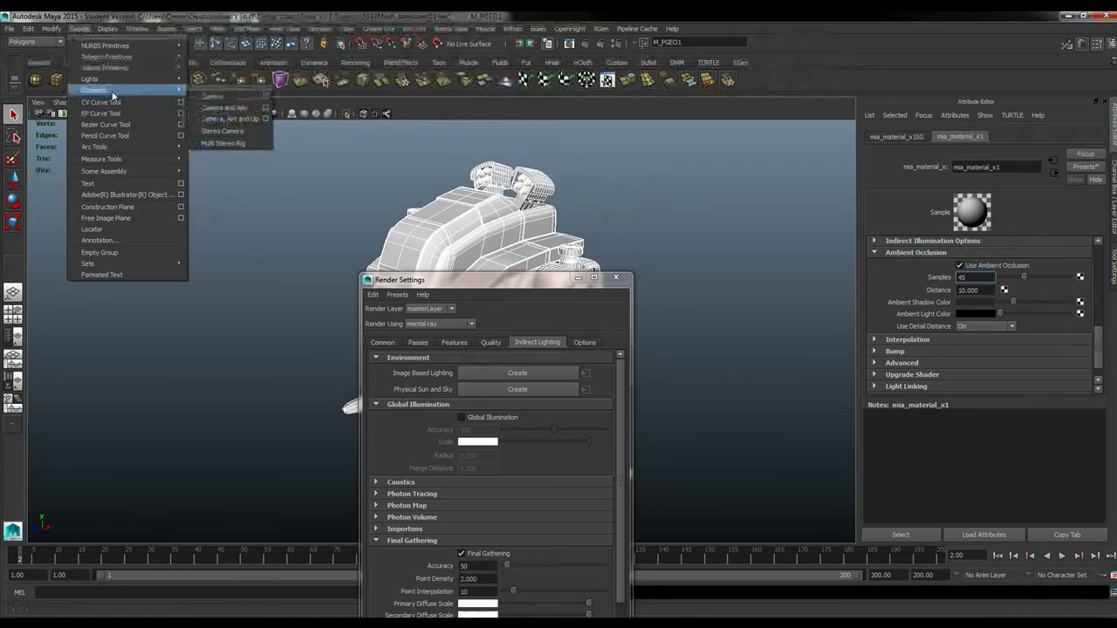
{"action": "left_click", "coordinate": [214, 96]}
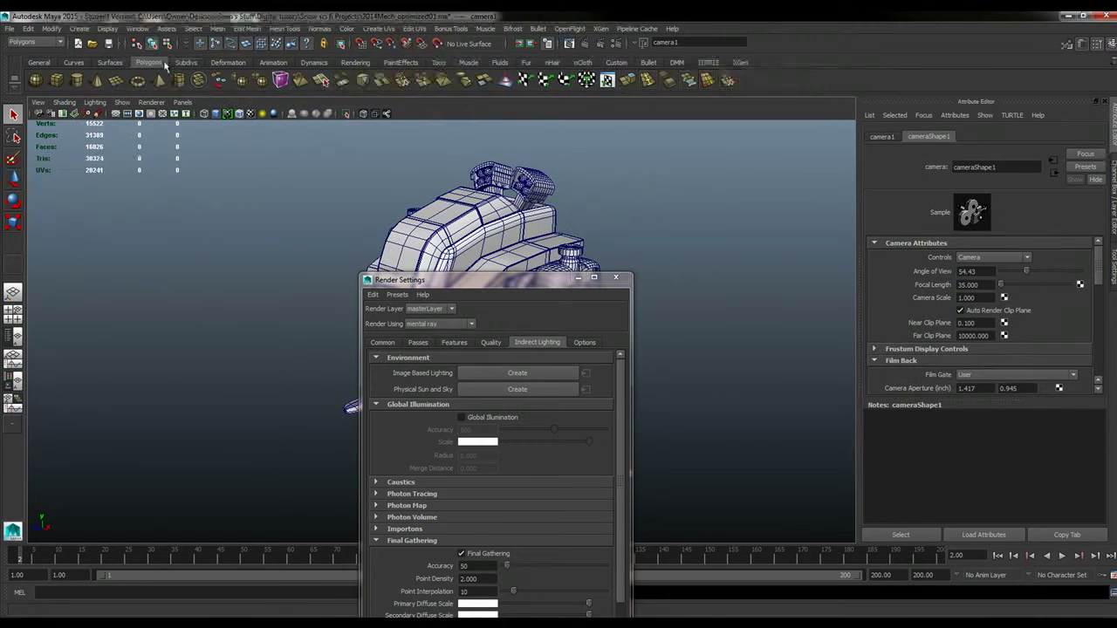
Step: Look through camera1 and frame the whole mech
{"action": "left_click", "coordinate": [182, 102]}
{"action": "mouse_move", "coordinate": [229, 113]}
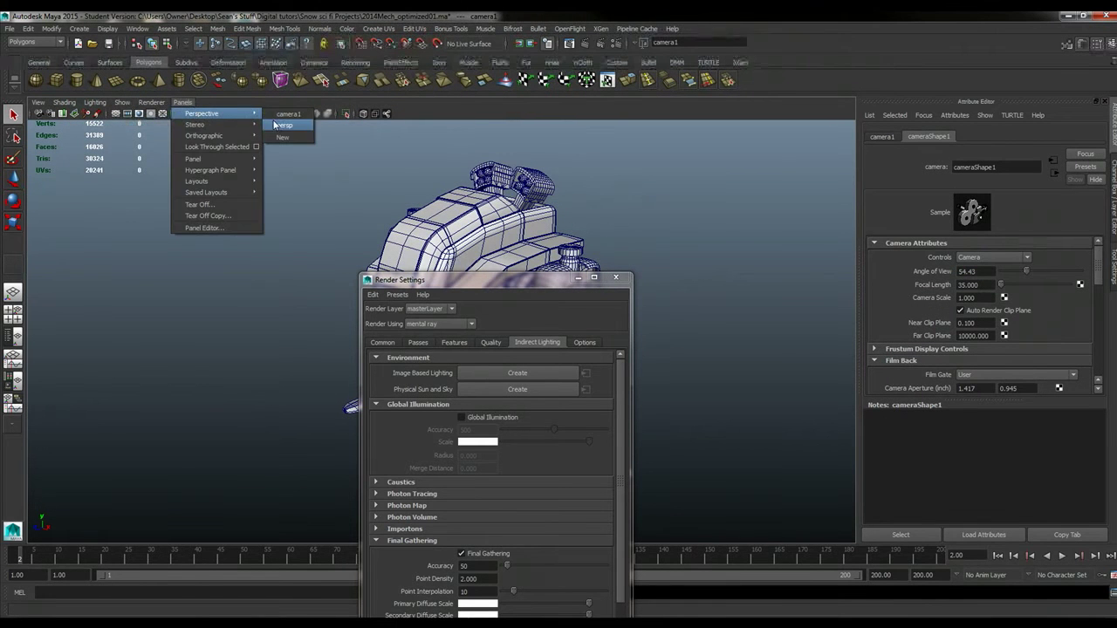
{"action": "left_click", "coordinate": [288, 115]}
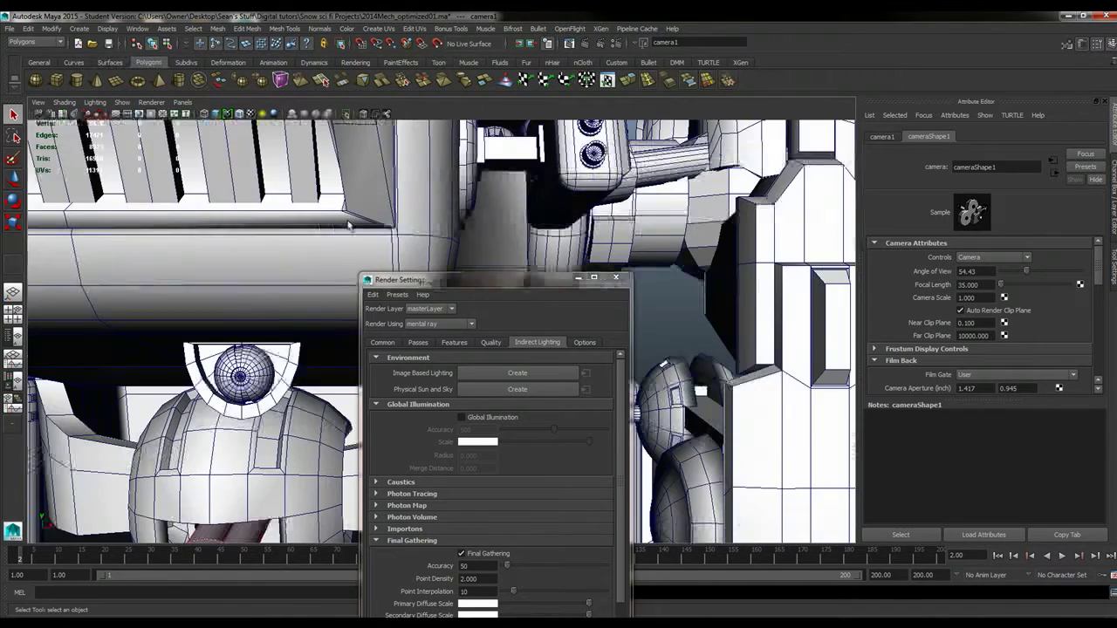
{"action": "key", "text": "a"}
{"action": "left_click", "coordinate": [577, 276]}
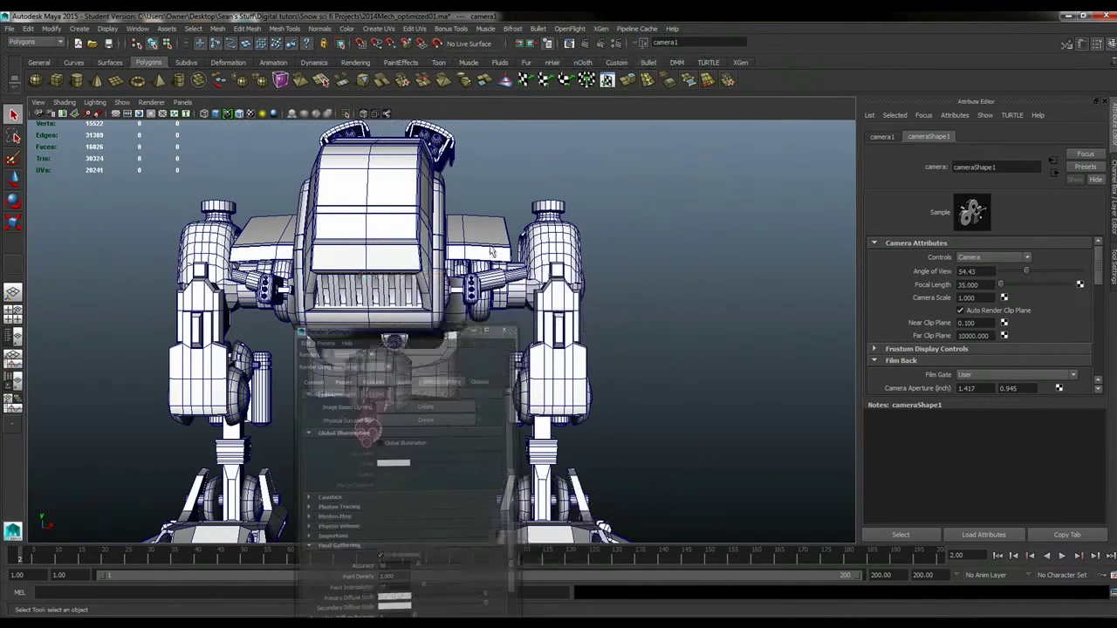
Step: Switch to the Animation menu set, close Turntable options, and orbit camera1 to three-quarters
{"action": "left_click", "coordinate": [35, 42]}
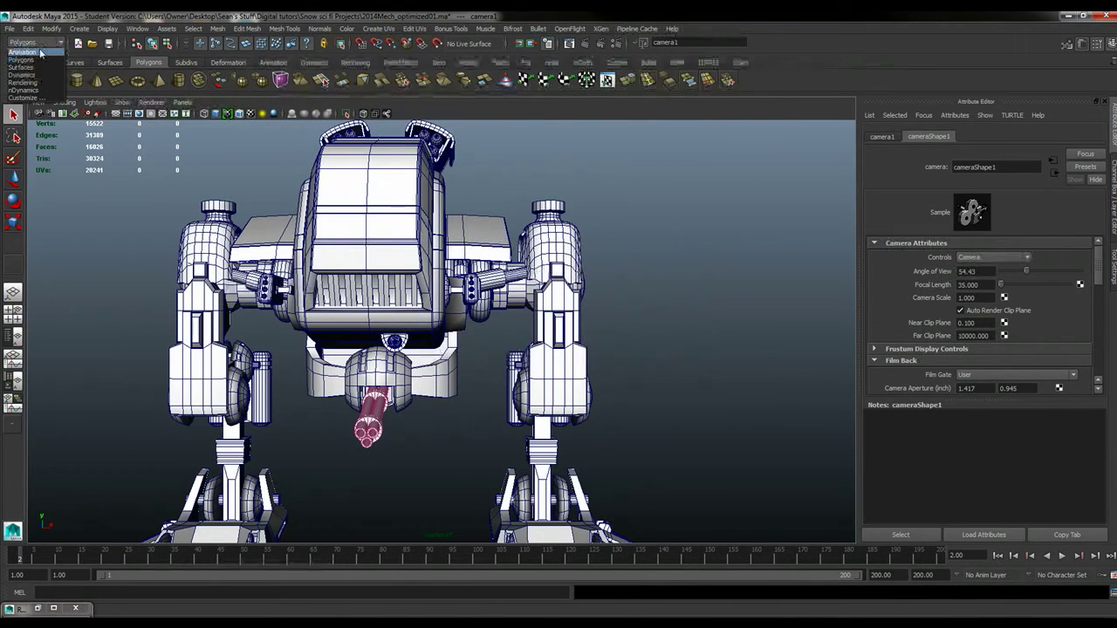
{"action": "left_click", "coordinate": [40, 54]}
{"action": "left_click", "coordinate": [195, 29]}
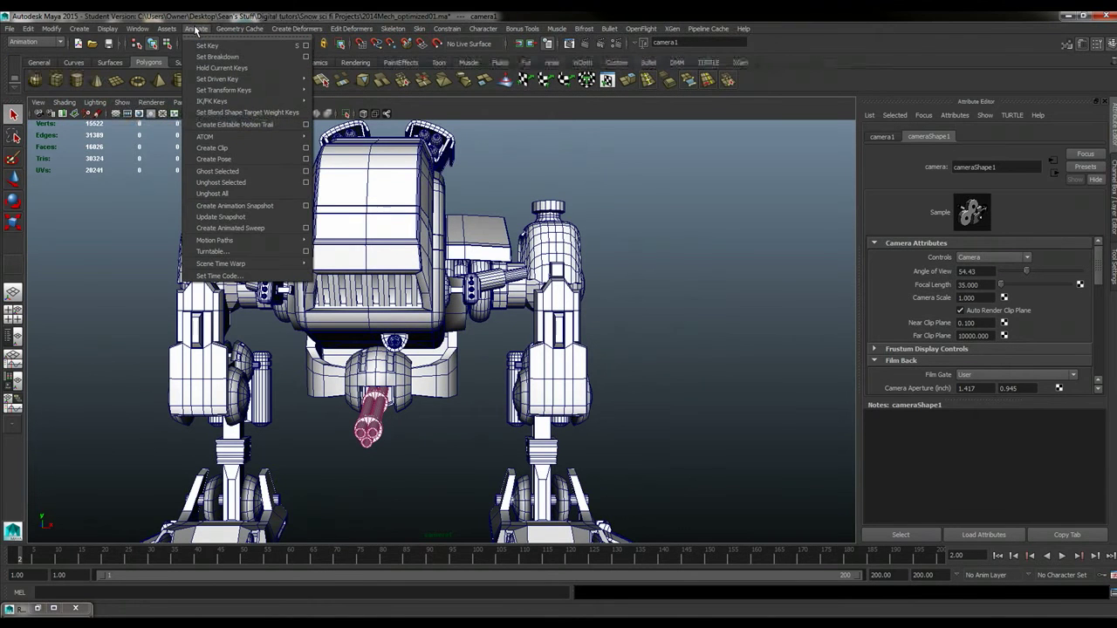
{"action": "left_click", "coordinate": [305, 251]}
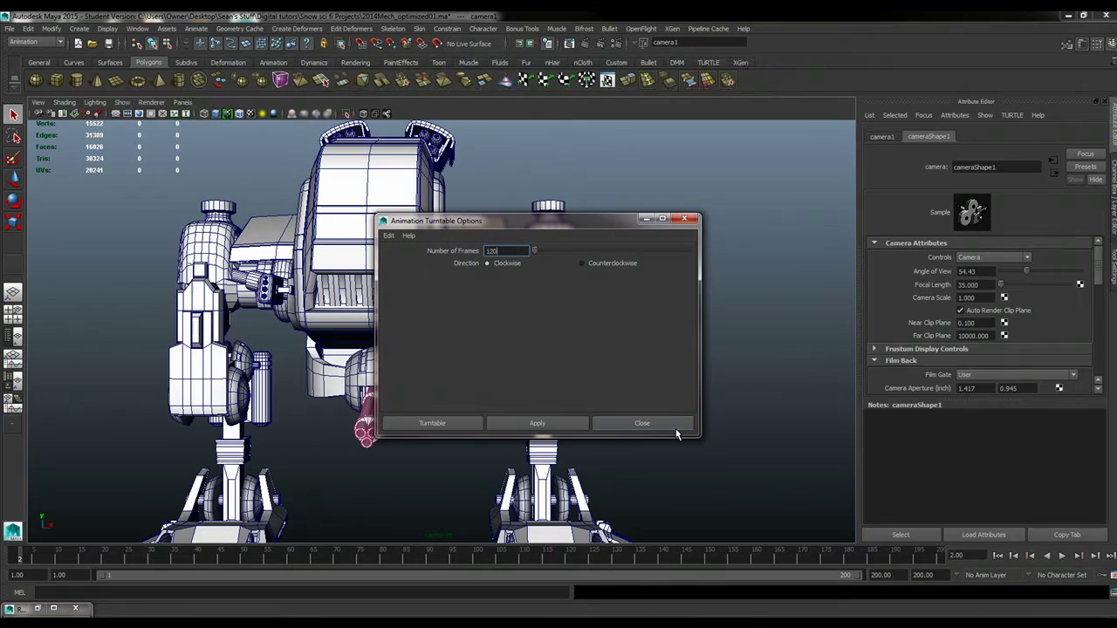
{"action": "left_click", "coordinate": [661, 424]}
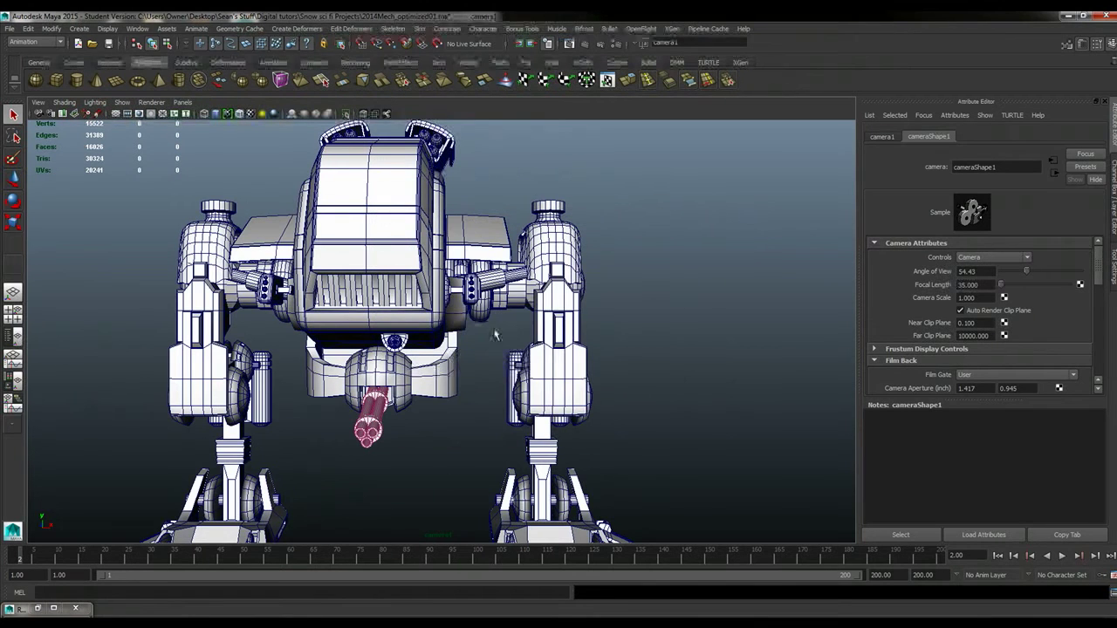
{"action": "scroll", "coordinate": [614, 347], "scroll_direction": "down", "scroll_amount": 5}
{"action": "left_click_drag", "start_coordinate": [564, 339], "coordinate": [453, 331], "text": "alt"}
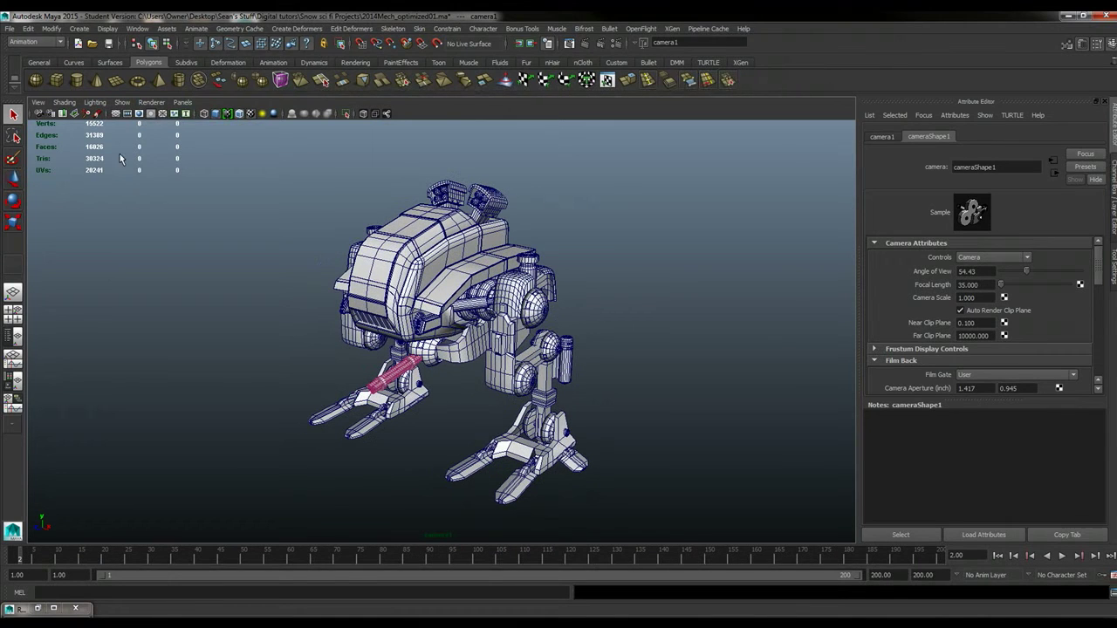
Step: Turn on the Resolution Gate in the camera1 view
{"action": "left_click", "coordinate": [39, 102]}
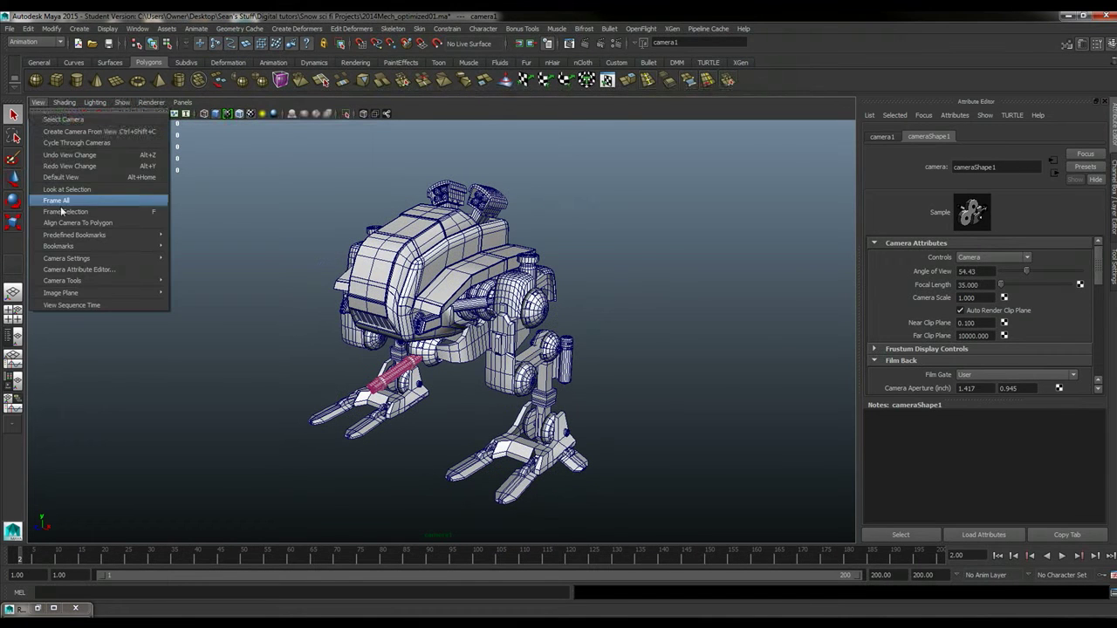
{"action": "mouse_move", "coordinate": [85, 282]}
{"action": "mouse_move", "coordinate": [94, 257]}
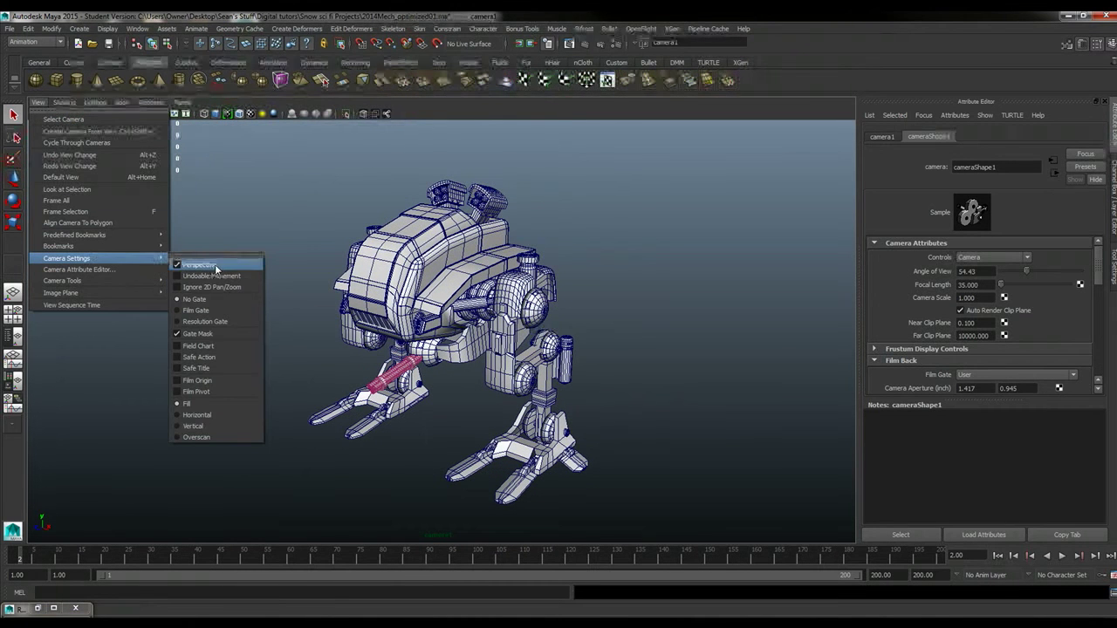
{"action": "left_click", "coordinate": [207, 324]}
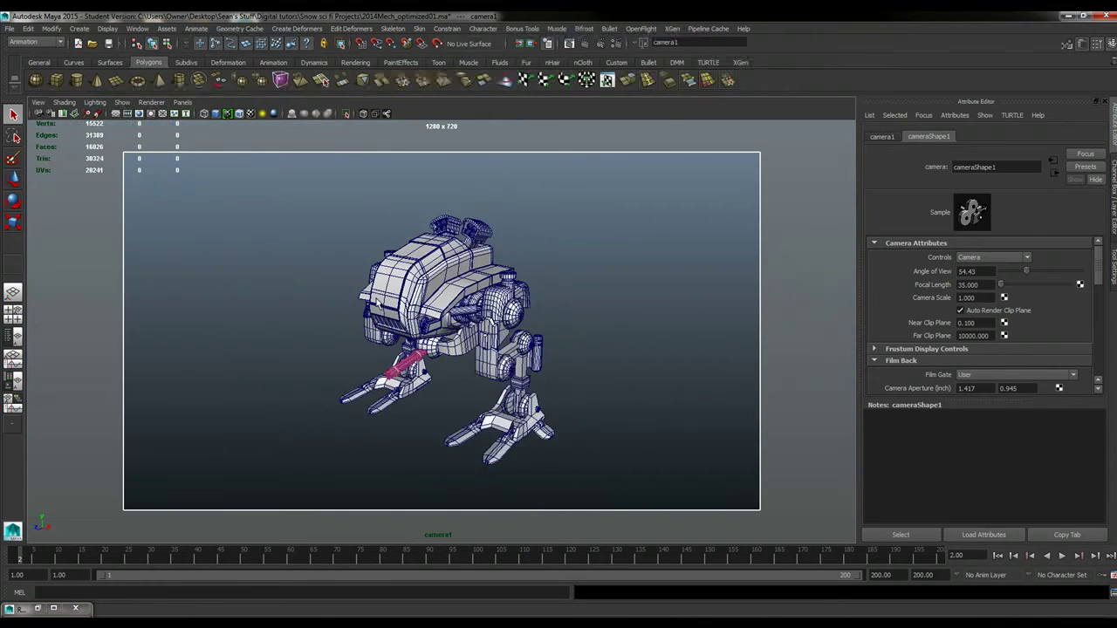
Step: Tumble camera1 to a three-quarter front view of the mech
{"action": "scroll", "coordinate": [441, 332], "scroll_direction": "up", "scroll_amount": 4}
{"action": "left_click_drag", "start_coordinate": [436, 131], "coordinate": [457, 153], "text": "alt"}
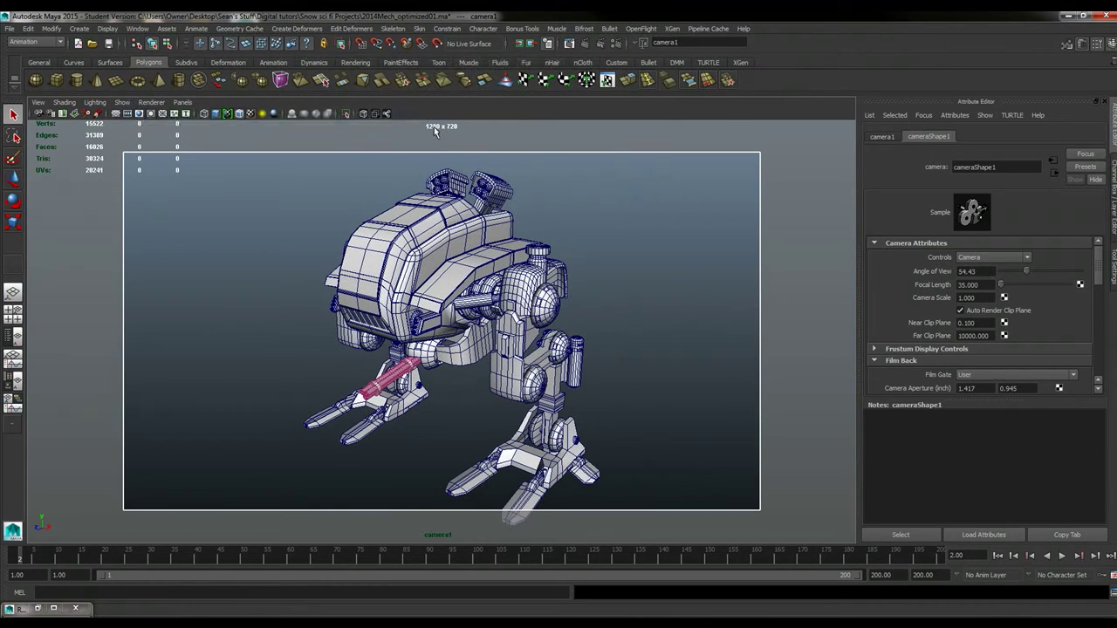
{"action": "left_click_drag", "start_coordinate": [441, 210], "coordinate": [441, 315], "text": "alt"}
{"action": "left_click_drag", "start_coordinate": [279, 316], "coordinate": [214, 321], "text": "alt"}
{"action": "left_click_drag", "start_coordinate": [368, 313], "coordinate": [428, 298], "text": "alt"}
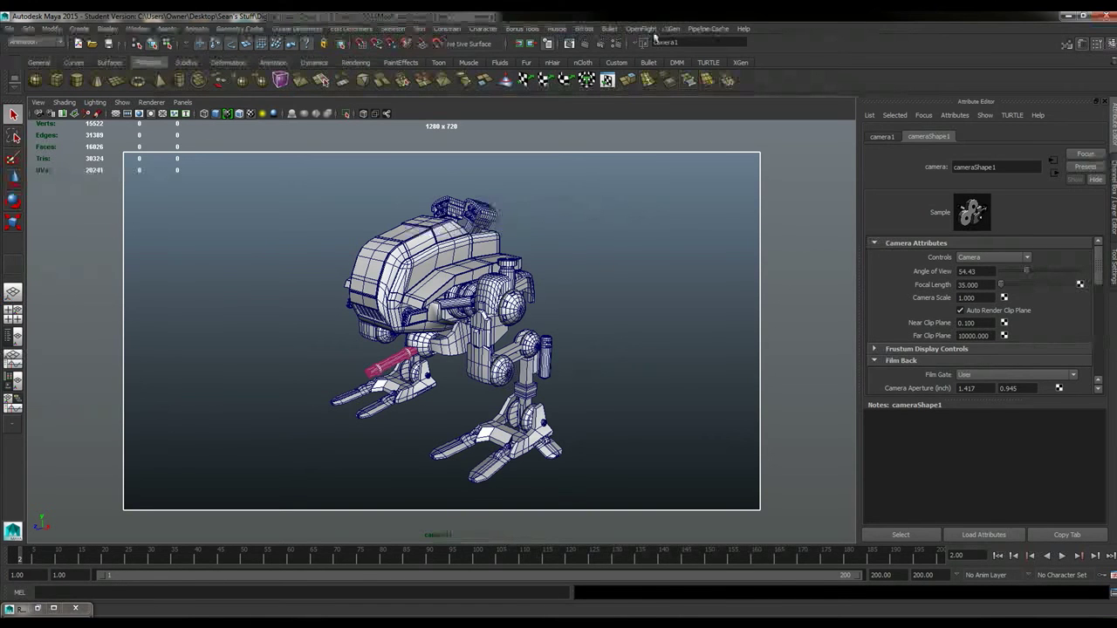
Step: Reopen Render Settings on the right side and show the Features tab
{"action": "left_click", "coordinate": [618, 45]}
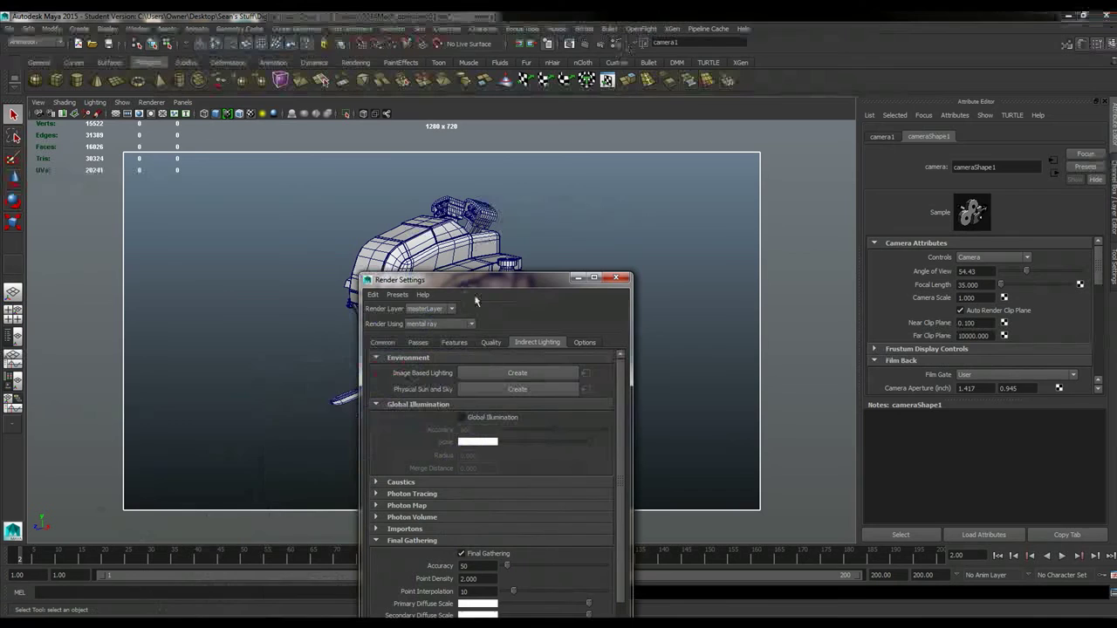
{"action": "left_click_drag", "start_coordinate": [487, 276], "coordinate": [709, 81]}
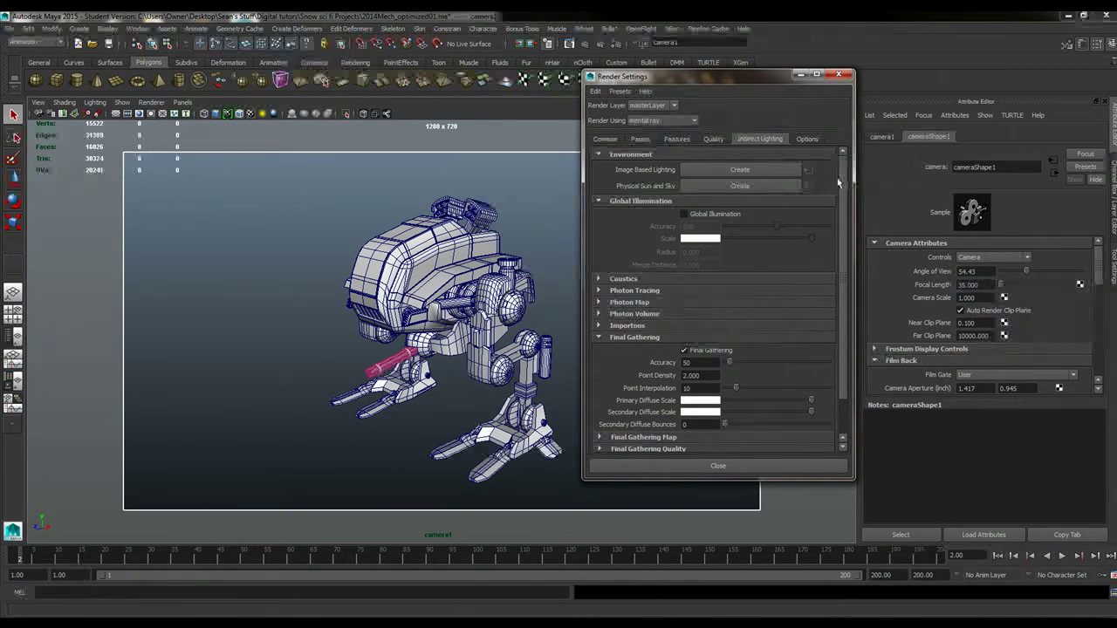
{"action": "left_click_drag", "start_coordinate": [845, 183], "coordinate": [843, 189]}
{"action": "left_click", "coordinate": [685, 140]}
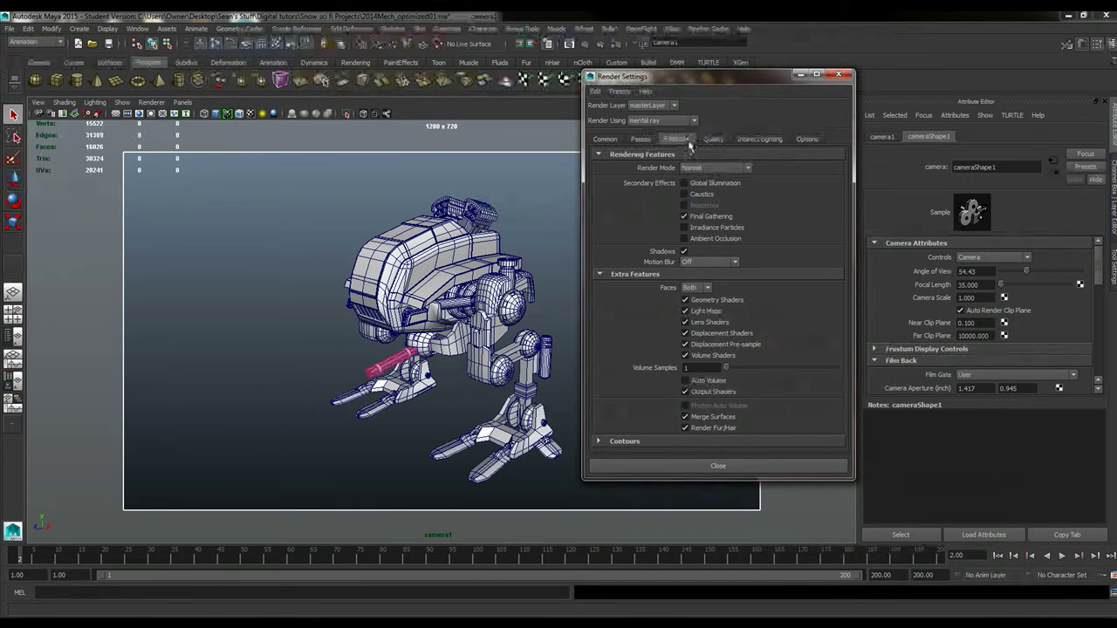
{"action": "left_click", "coordinate": [752, 140]}
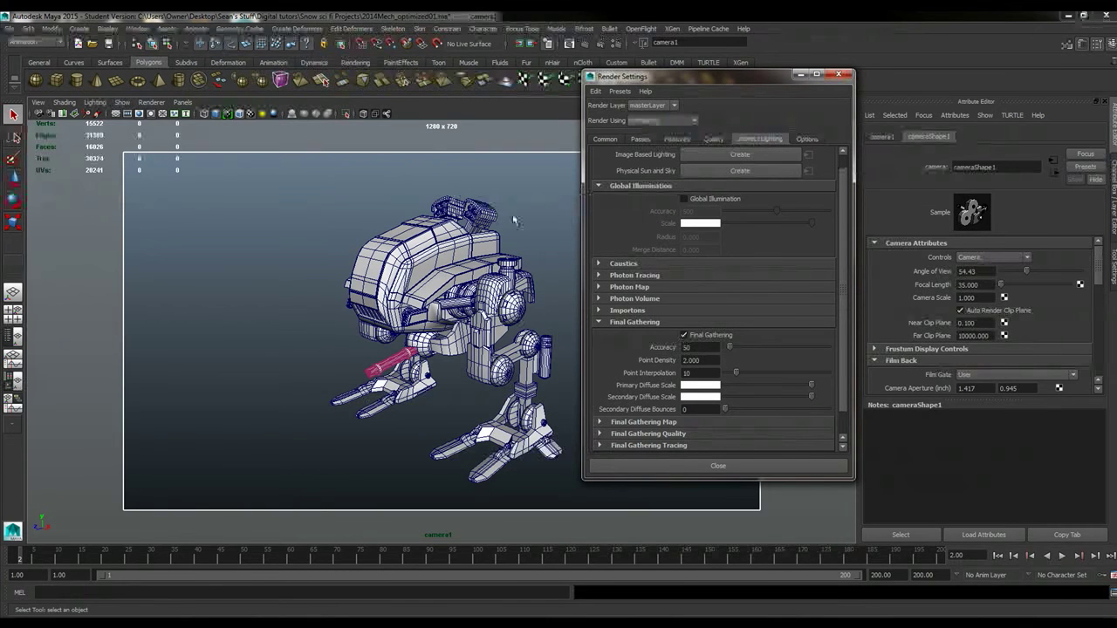
{"action": "left_click", "coordinate": [675, 140]}
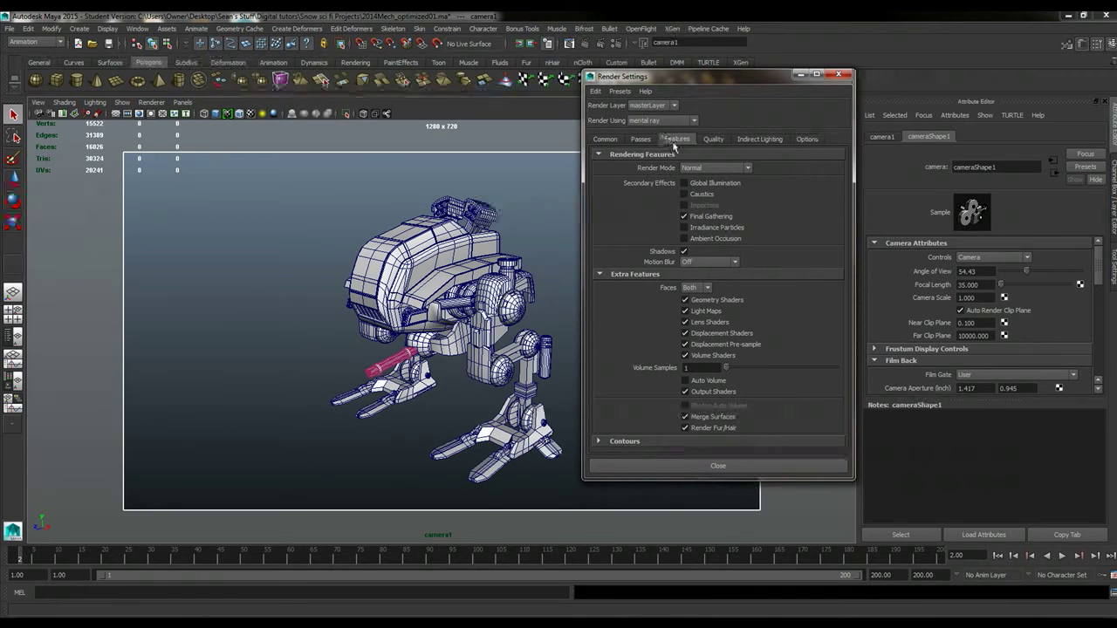
Step: Tick Enable Contour Rendering and Around all poly faces under Draw By Property Difference
{"action": "left_click", "coordinate": [625, 442]}
{"action": "scroll", "coordinate": [649, 358], "scroll_direction": "down", "scroll_amount": 1}
{"action": "scroll", "coordinate": [648, 358], "scroll_direction": "down", "scroll_amount": 2}
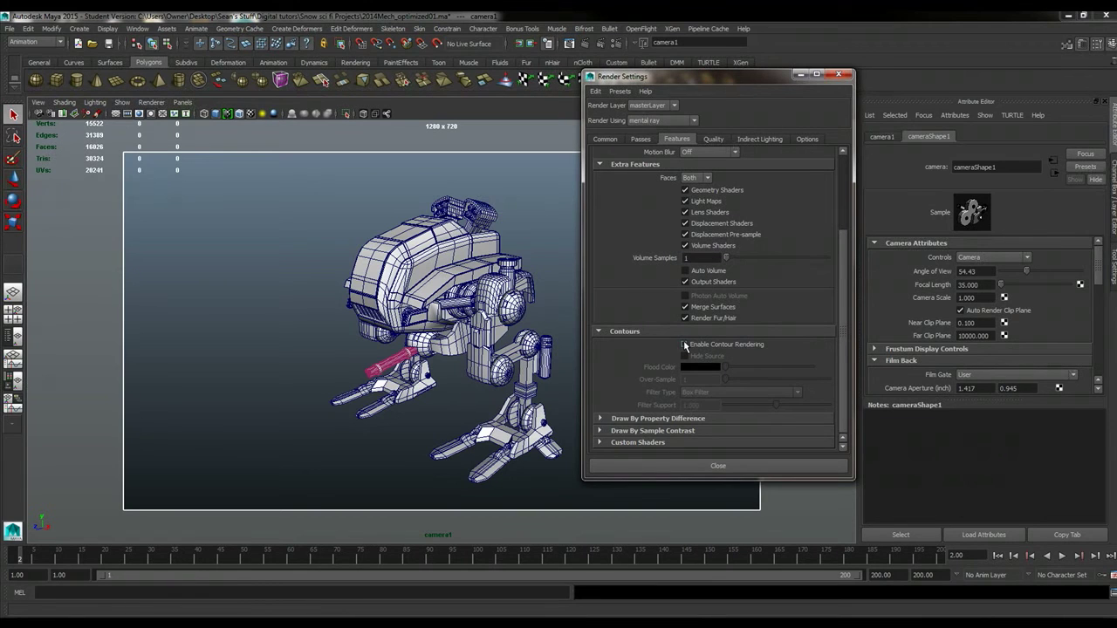
{"action": "left_click", "coordinate": [685, 344]}
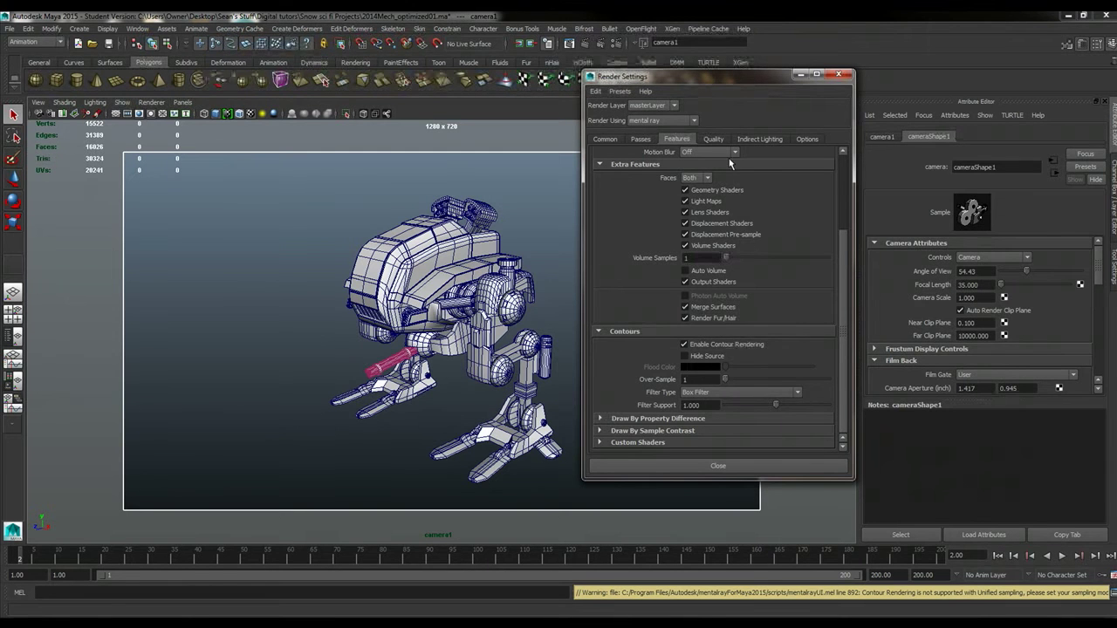
{"action": "left_click", "coordinate": [601, 419]}
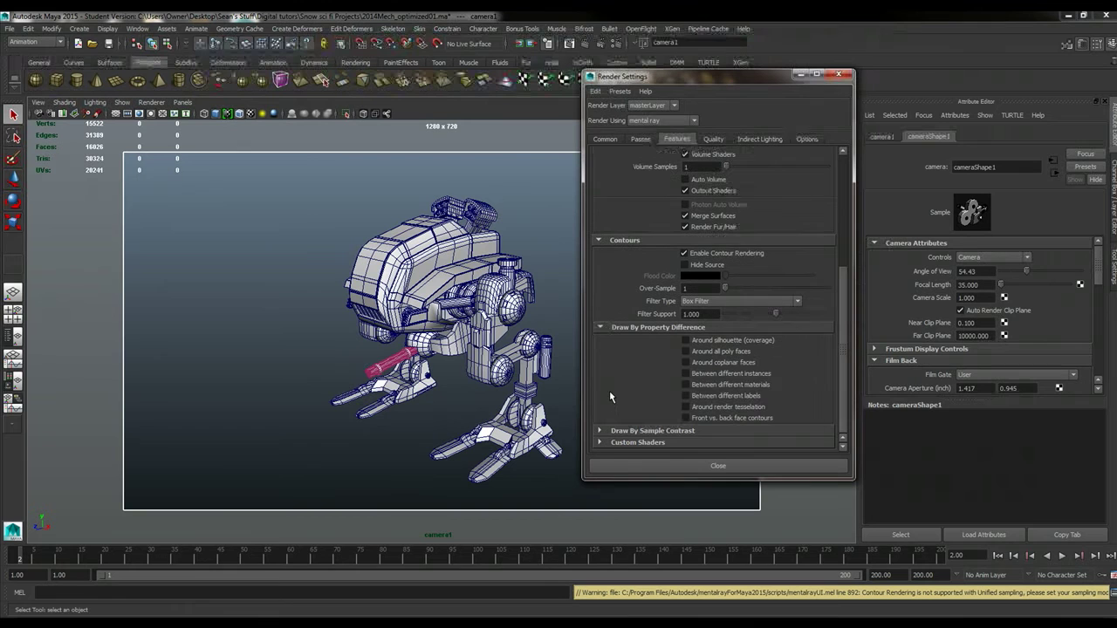
{"action": "left_click", "coordinate": [687, 351]}
{"action": "scroll", "coordinate": [845, 306], "scroll_direction": "up", "scroll_amount": 4}
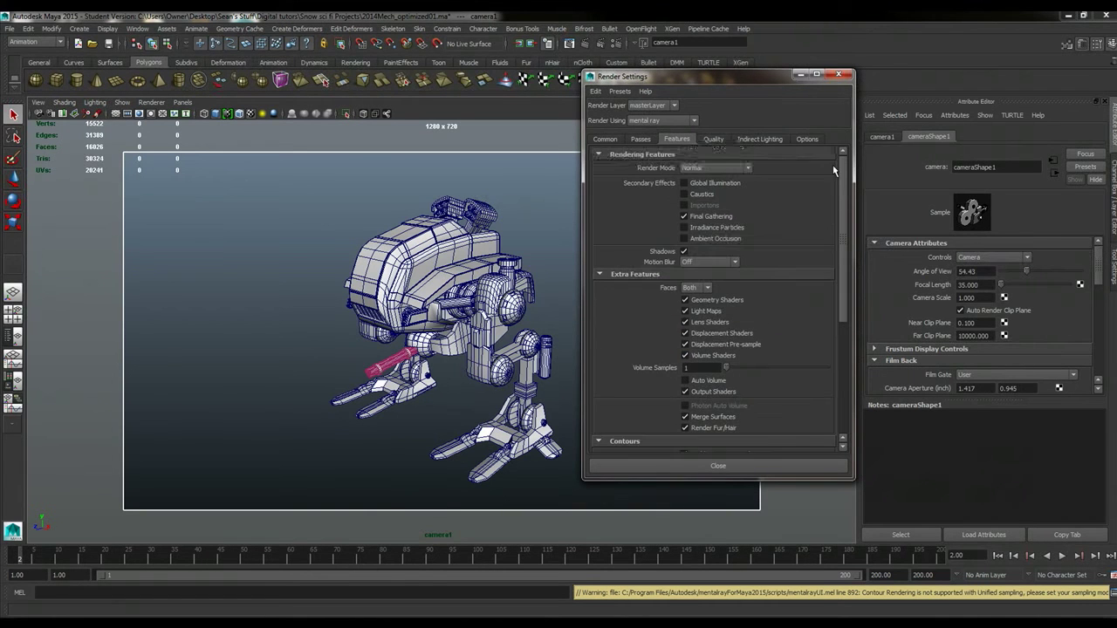
Step: Create a Physical Sun and Sky from the Indirect Lighting tab
{"action": "left_click", "coordinate": [769, 142]}
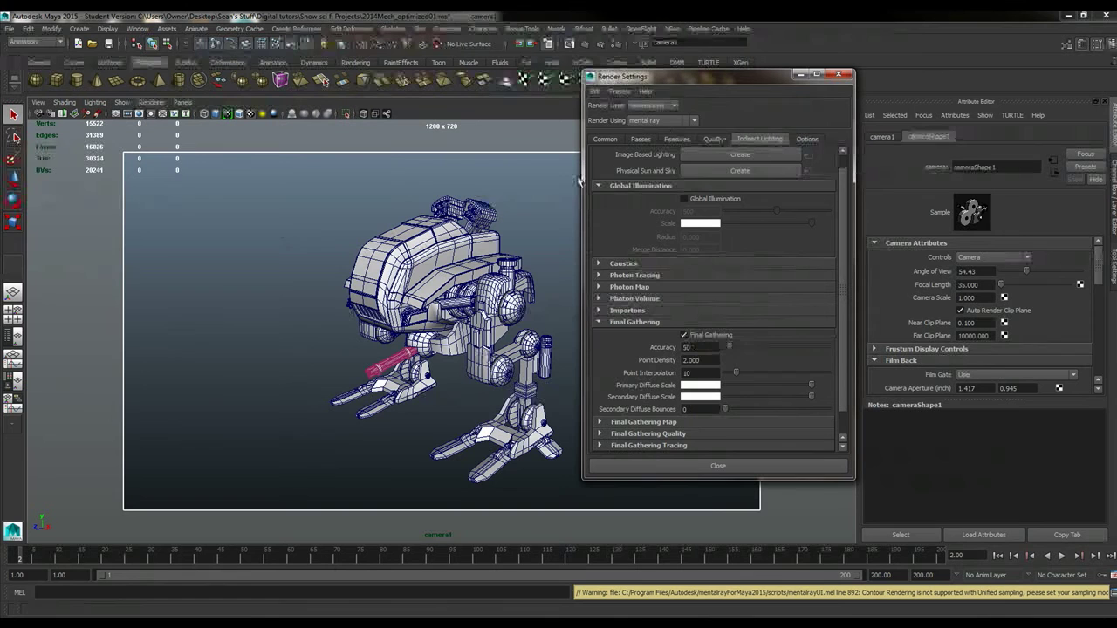
{"action": "left_click", "coordinate": [709, 171]}
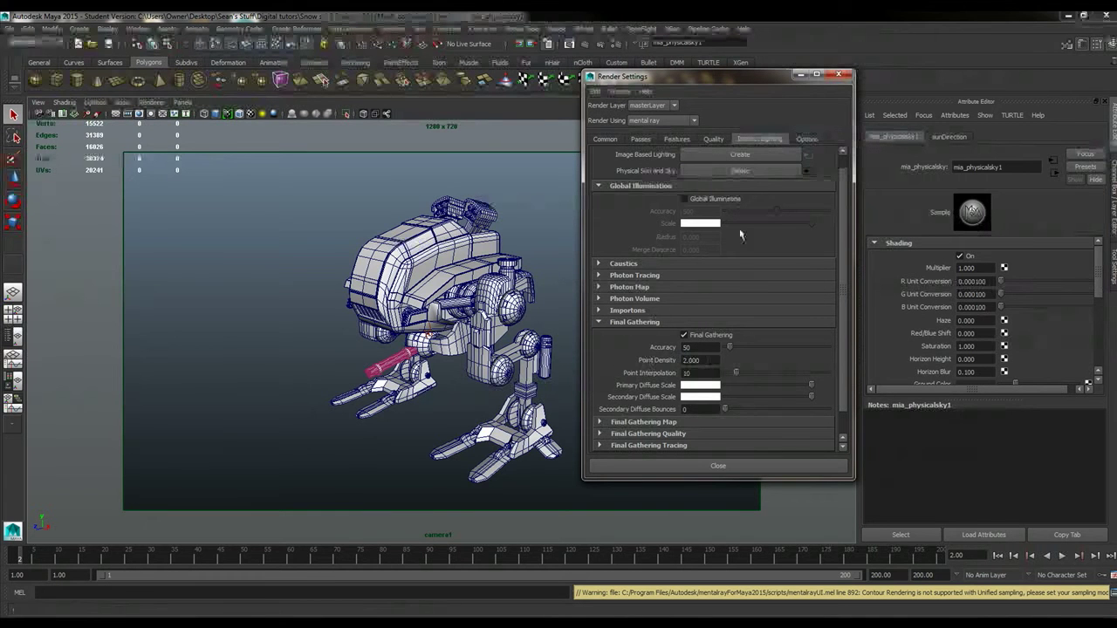
Step: Render the mech in mental ray under the new sun and sky, then minimize the Render View
{"action": "left_click", "coordinate": [569, 43]}
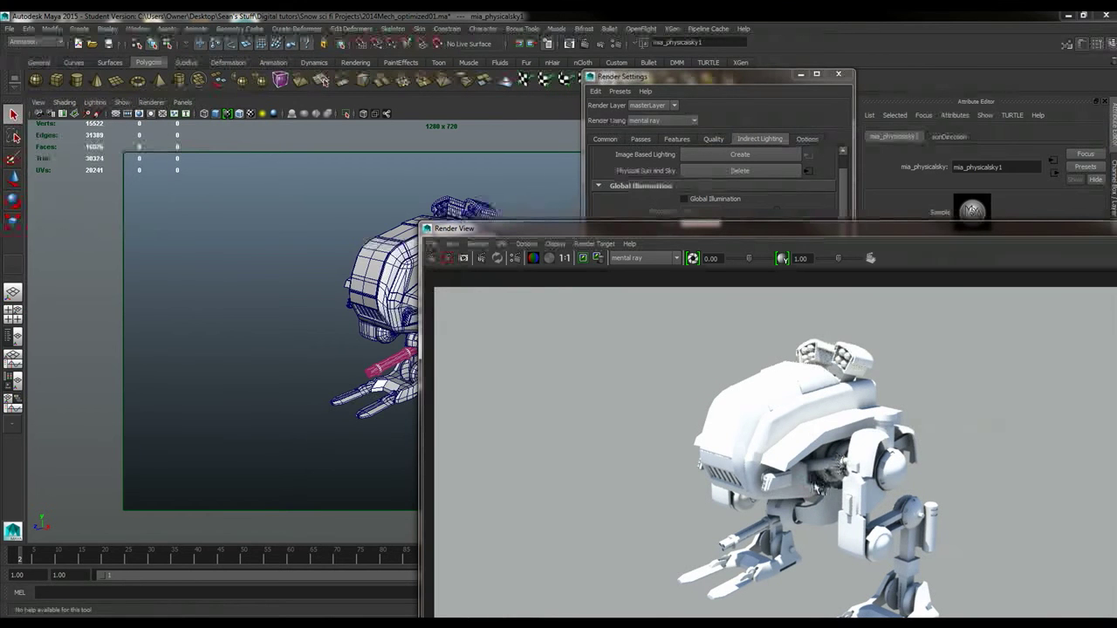
{"action": "left_click_drag", "start_coordinate": [710, 75], "coordinate": [710, 78]}
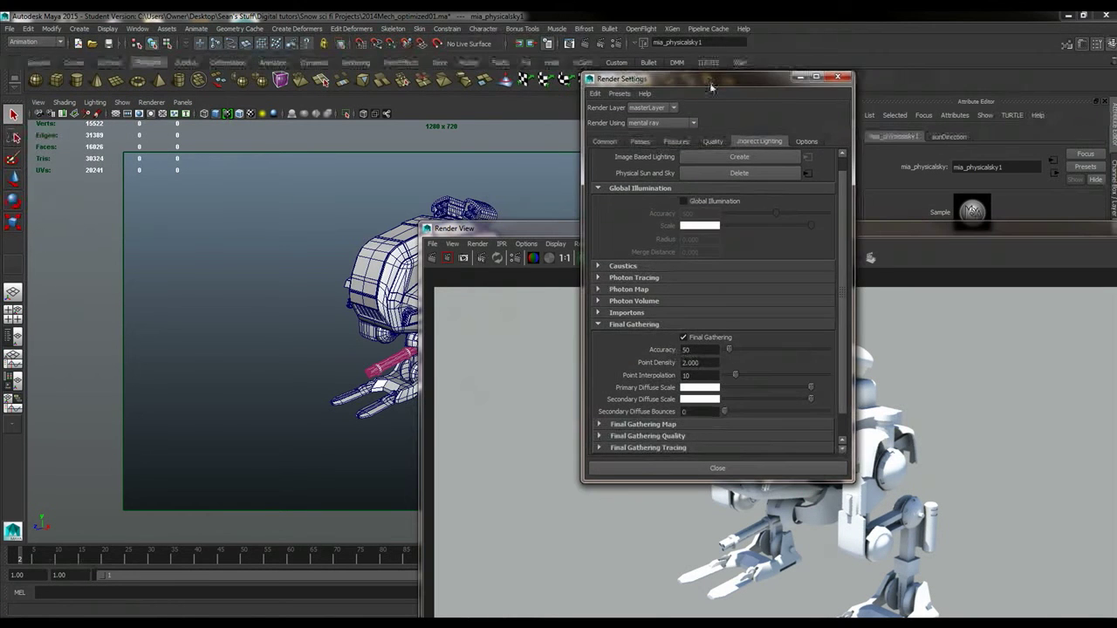
{"action": "left_click_drag", "start_coordinate": [989, 231], "coordinate": [569, 225]}
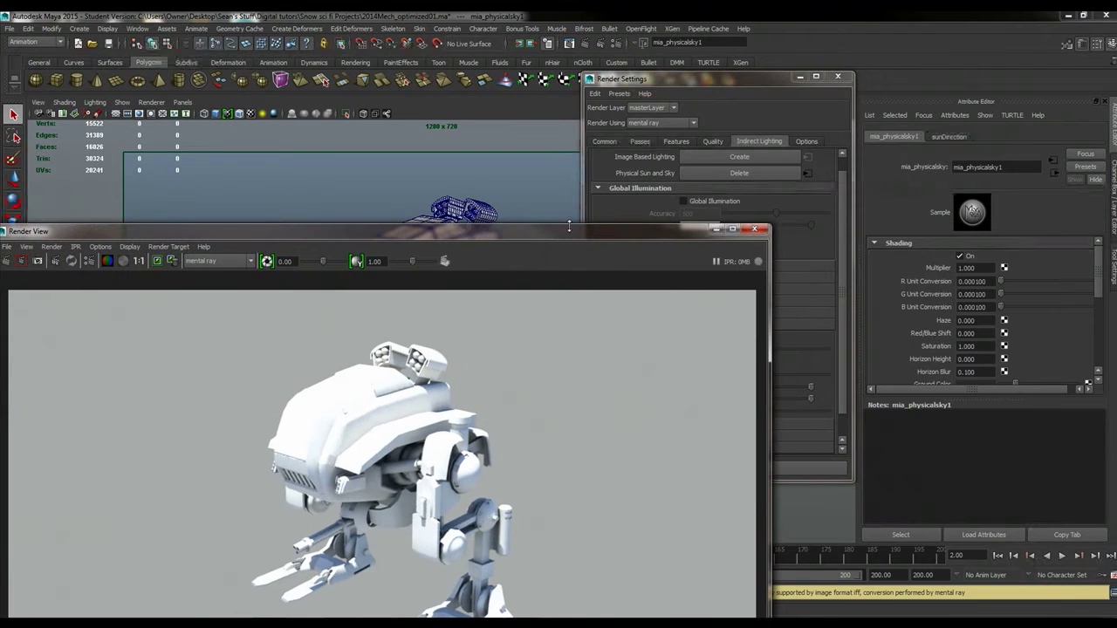
{"action": "left_click", "coordinate": [717, 229]}
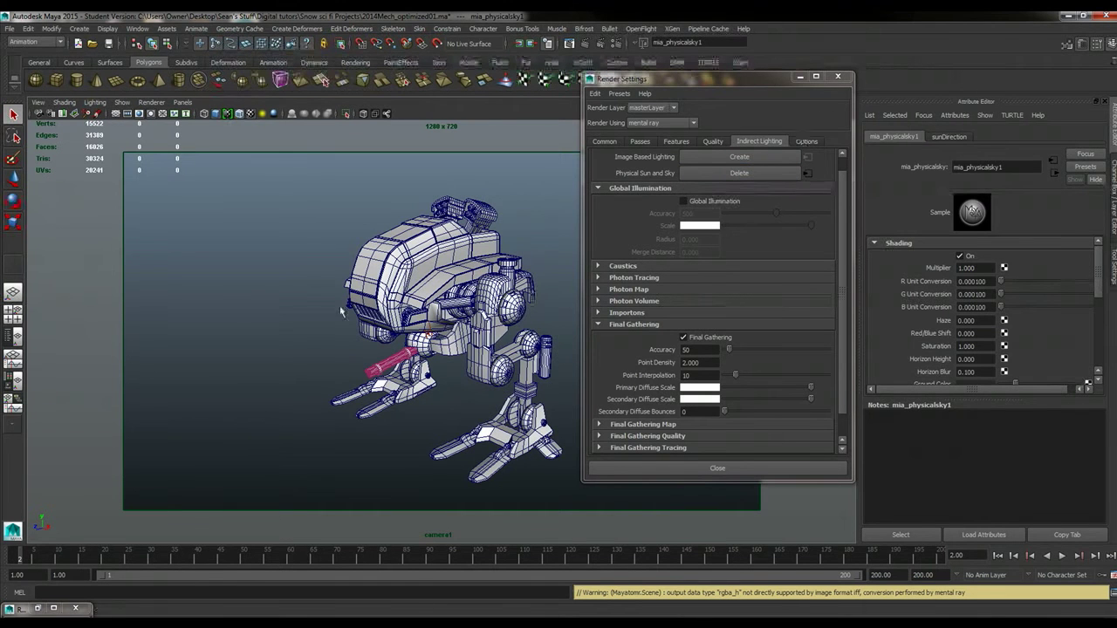
Step: Lower the mia_exposure_simple1 Gamma to 1.286
{"action": "left_click", "coordinate": [51, 115]}
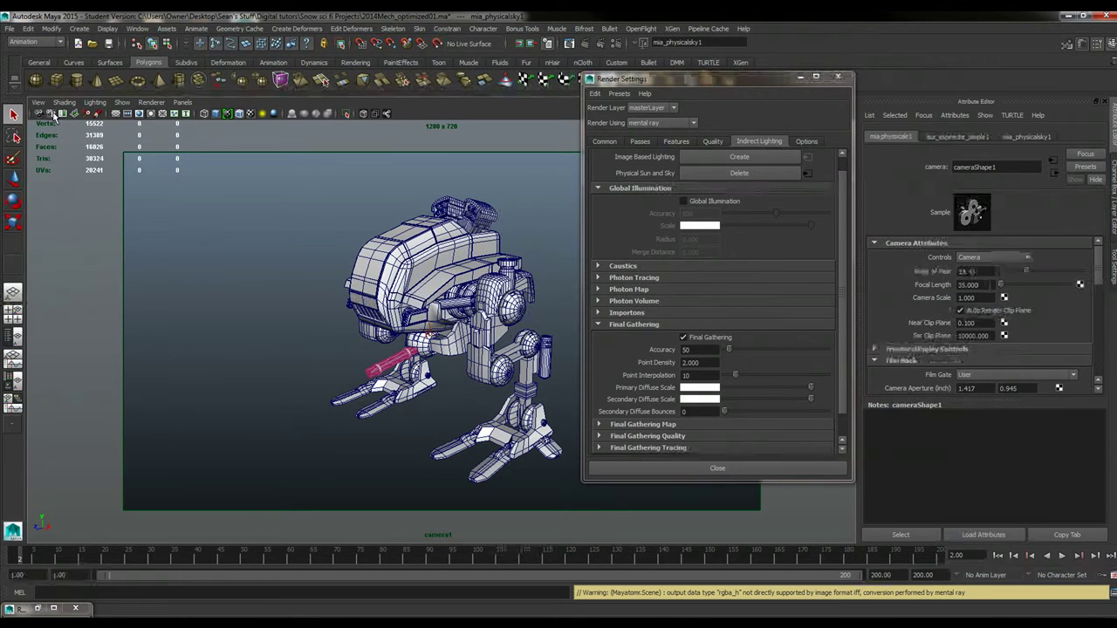
{"action": "left_click", "coordinate": [958, 137]}
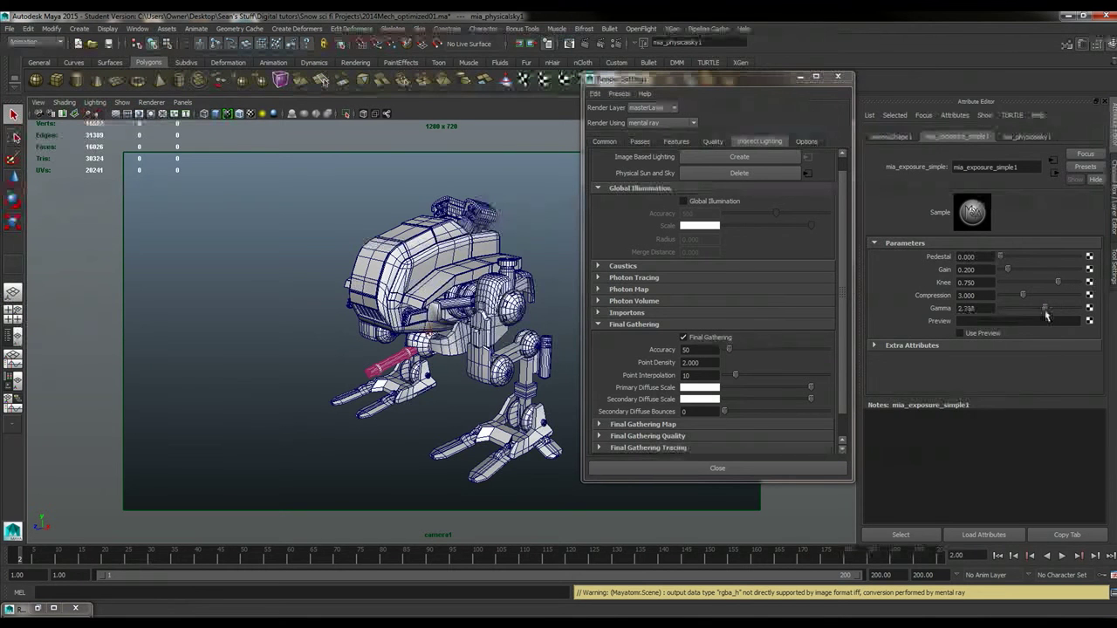
{"action": "left_click_drag", "start_coordinate": [1046, 316], "coordinate": [1034, 320]}
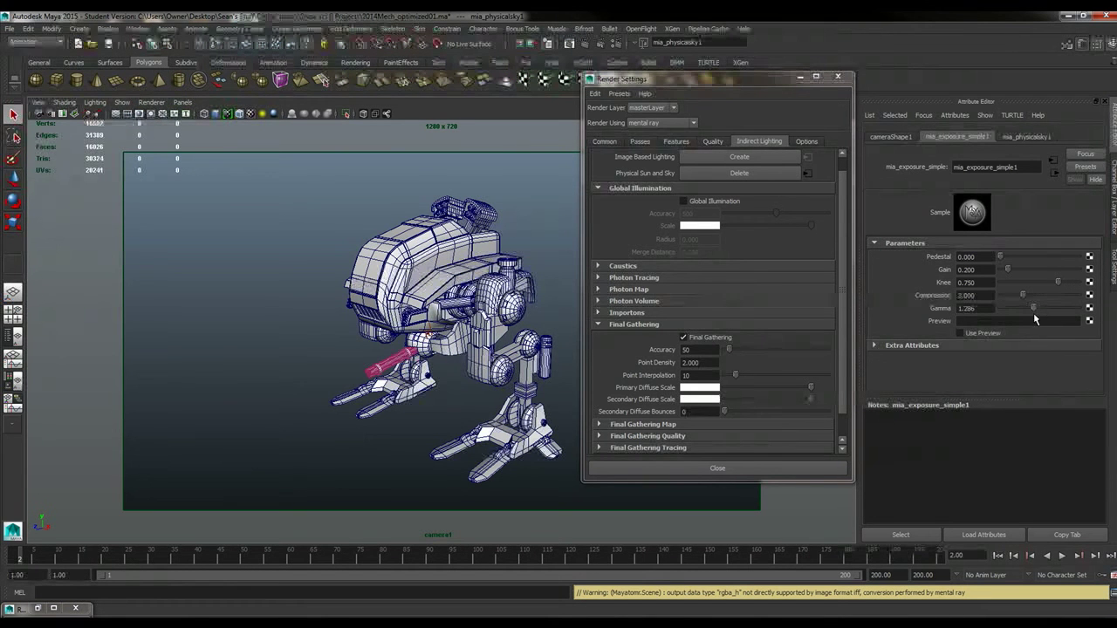
Step: Re-render the mech, keep the previous image for comparison, and redo the render
{"action": "left_click", "coordinate": [568, 44]}
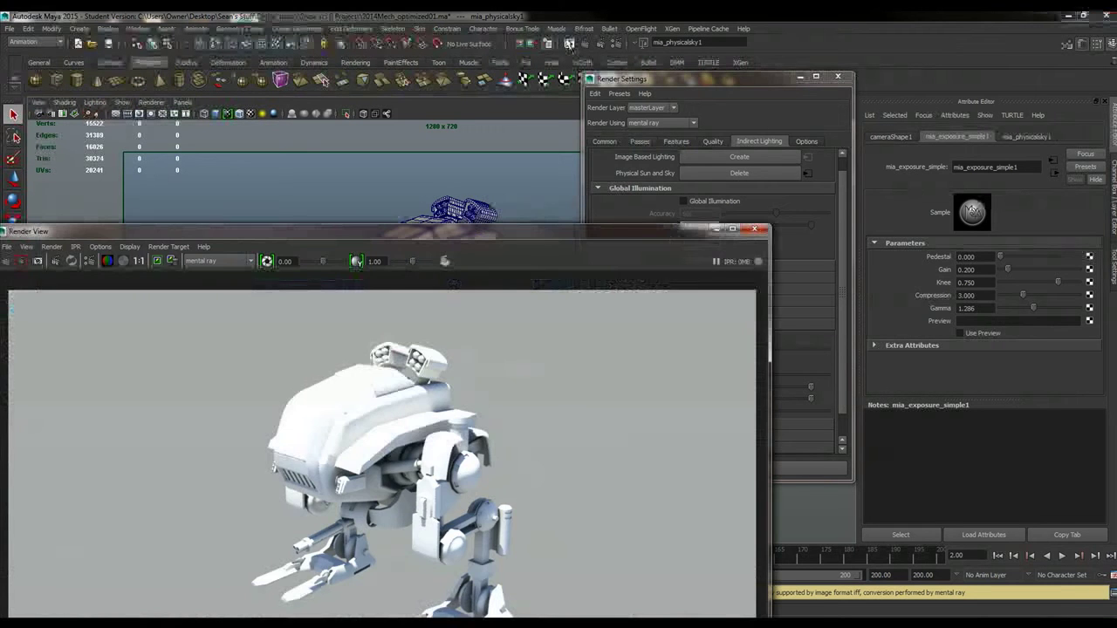
{"action": "left_click_drag", "start_coordinate": [459, 229], "coordinate": [719, 96]}
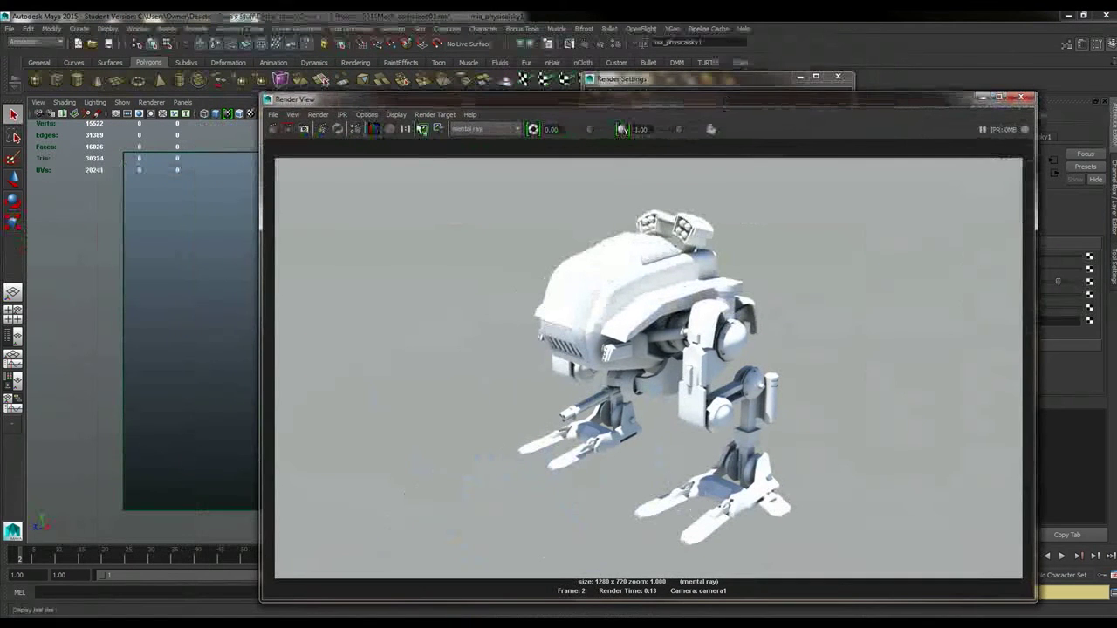
{"action": "left_click", "coordinate": [429, 131]}
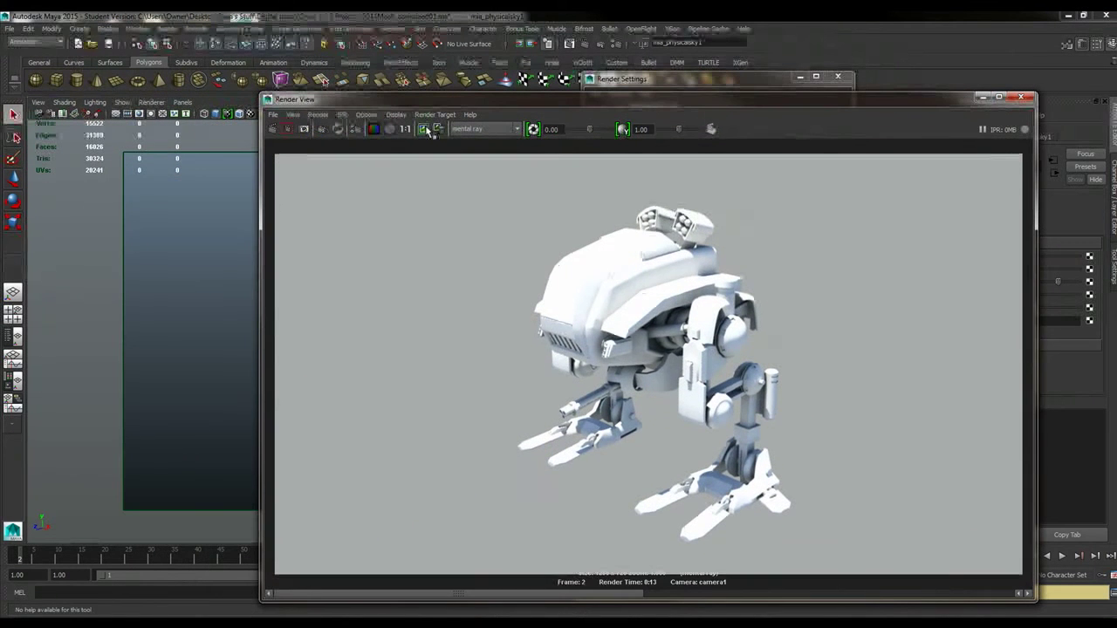
{"action": "left_click", "coordinate": [273, 129]}
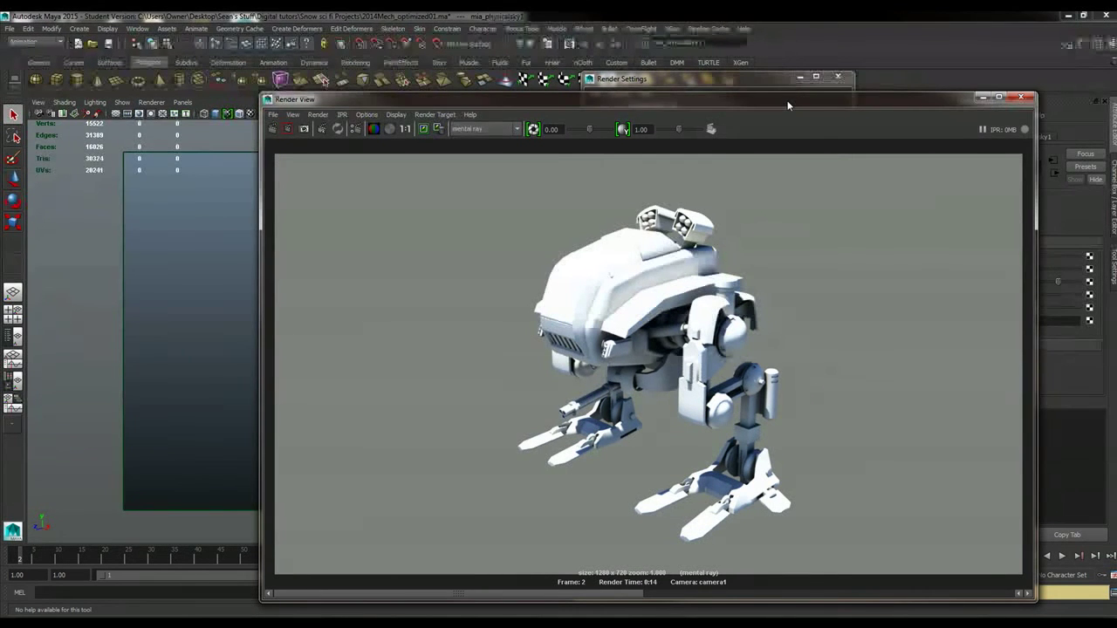
Step: Select the sunDirection light in the Outliner and switch to its rotate manipulator
{"action": "left_click_drag", "start_coordinate": [782, 103], "coordinate": [554, 443]}
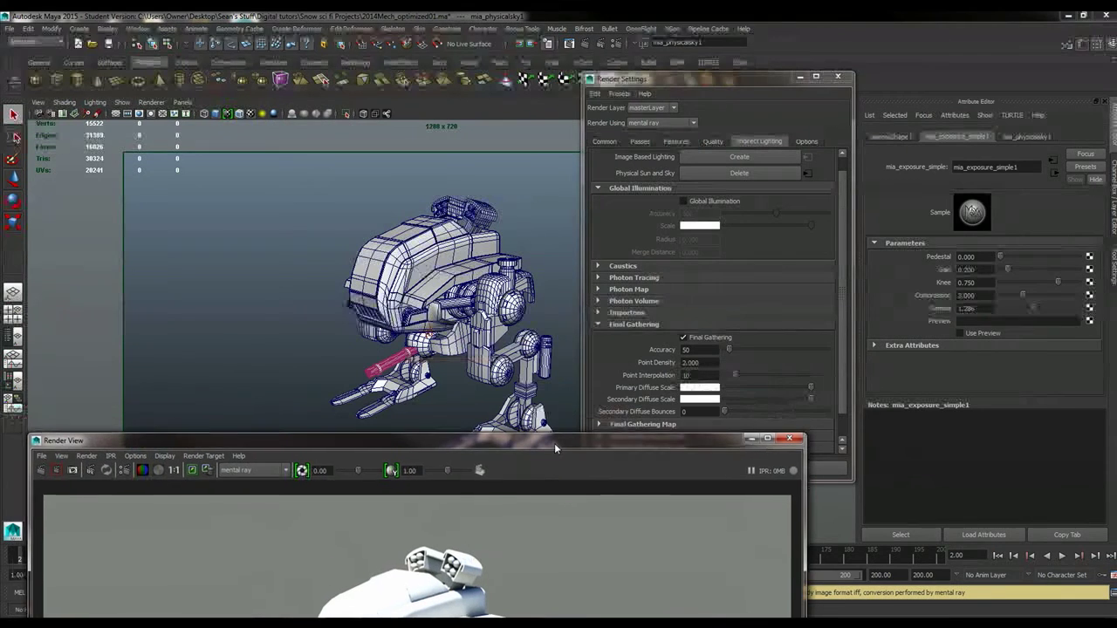
{"action": "left_click", "coordinate": [136, 29]}
{"action": "left_click", "coordinate": [179, 114]}
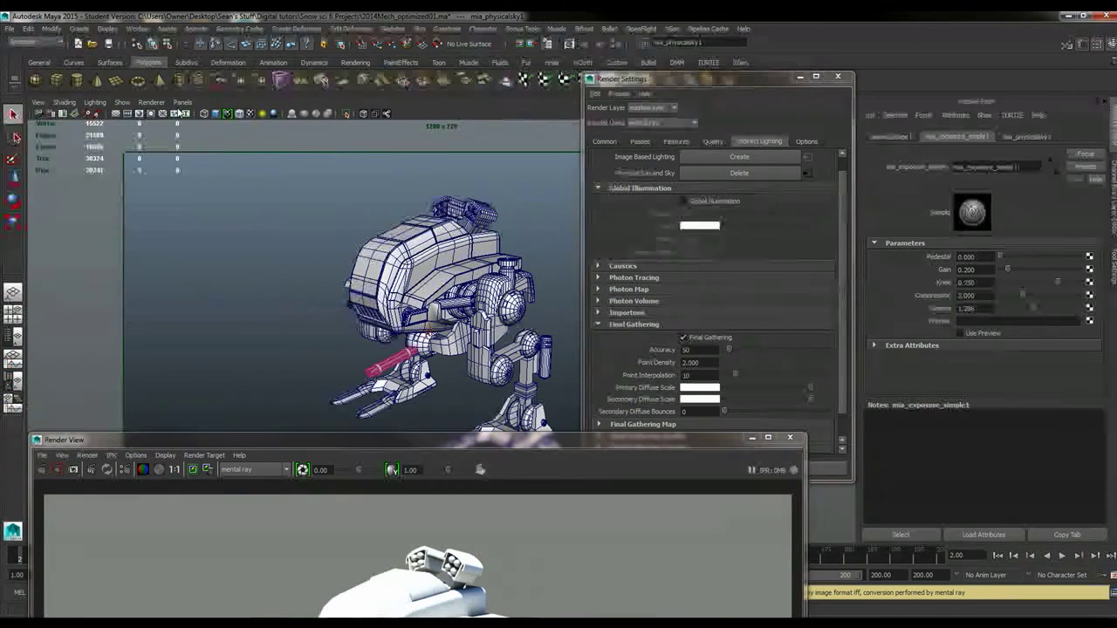
{"action": "scroll", "coordinate": [194, 259], "scroll_direction": "down", "scroll_amount": 3}
{"action": "scroll", "coordinate": [194, 259], "scroll_direction": "up", "scroll_amount": 3}
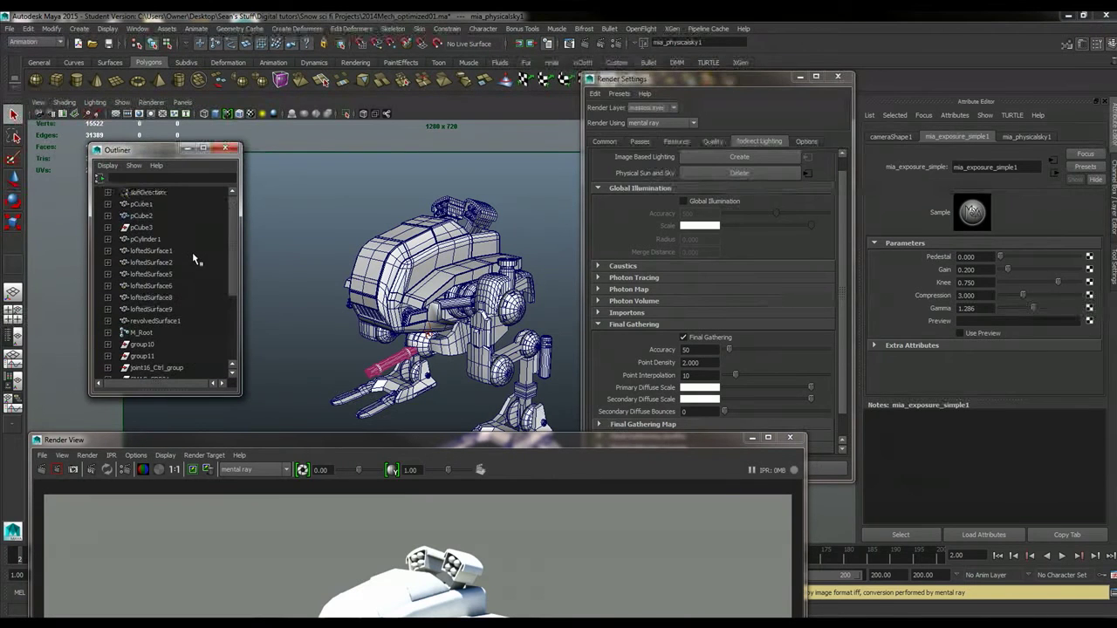
{"action": "left_click", "coordinate": [140, 193]}
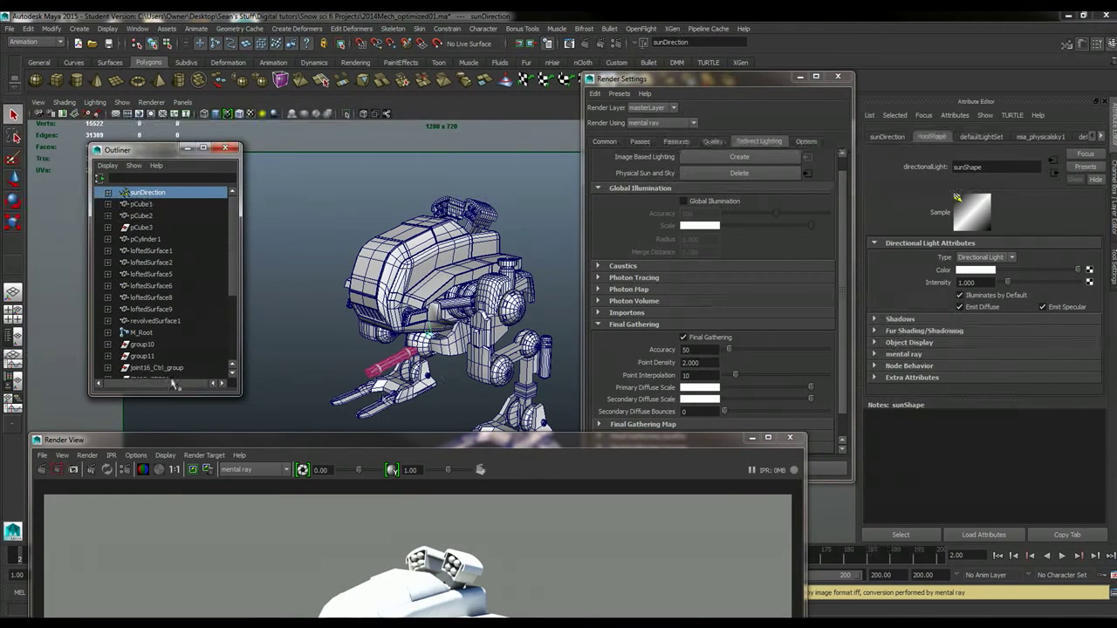
{"action": "key", "text": "t"}
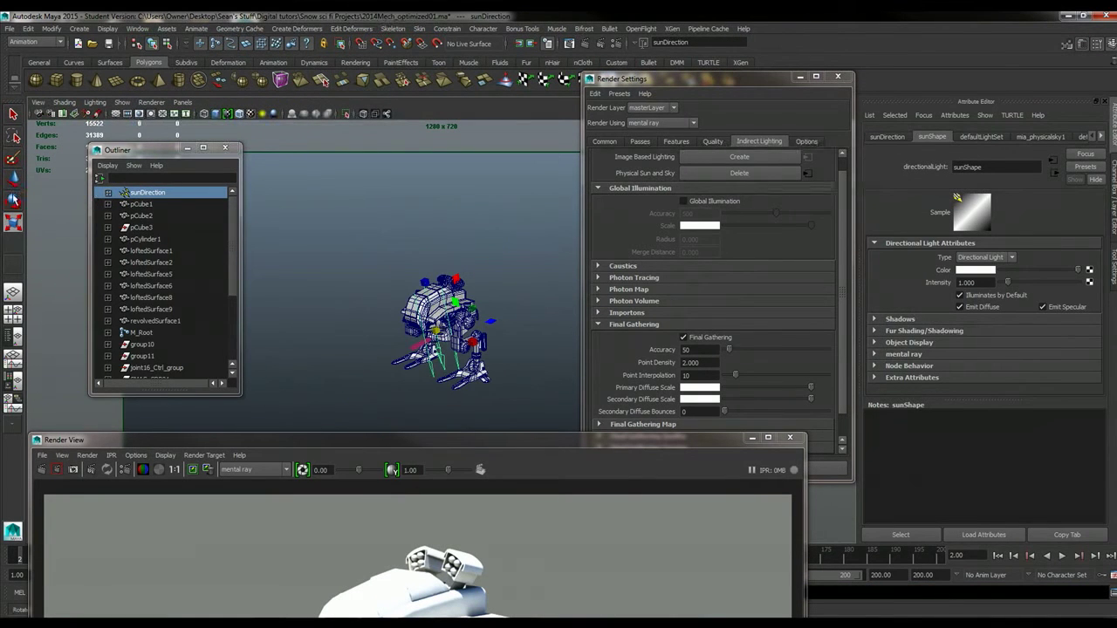
{"action": "key", "text": "e"}
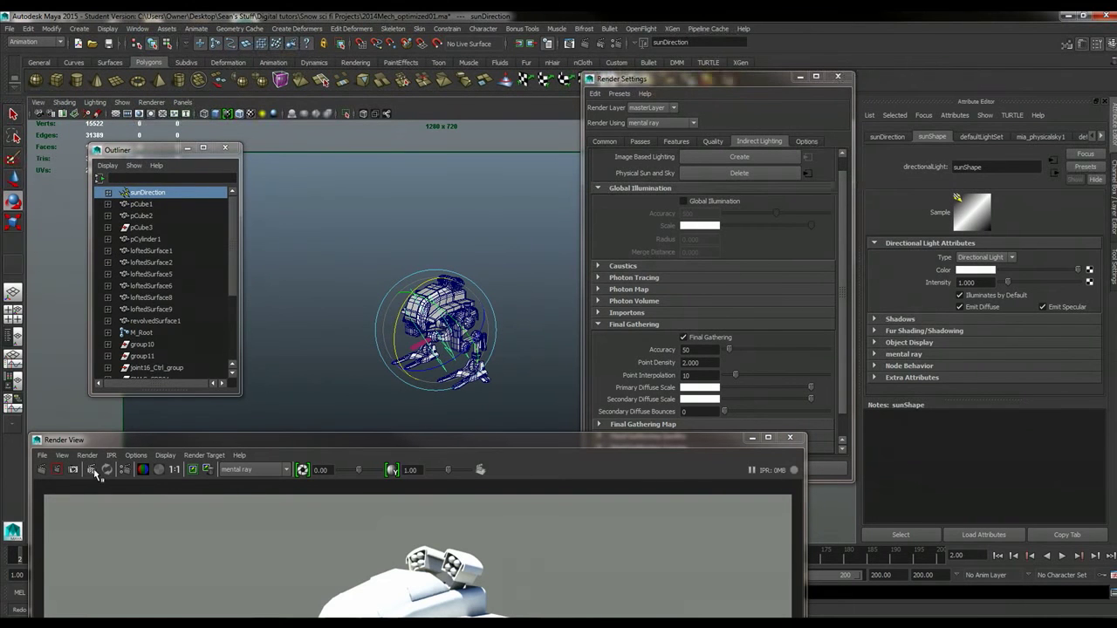
Step: Start an IPR preview on a region of the mech and rotate the sun light
{"action": "left_click", "coordinate": [90, 471]}
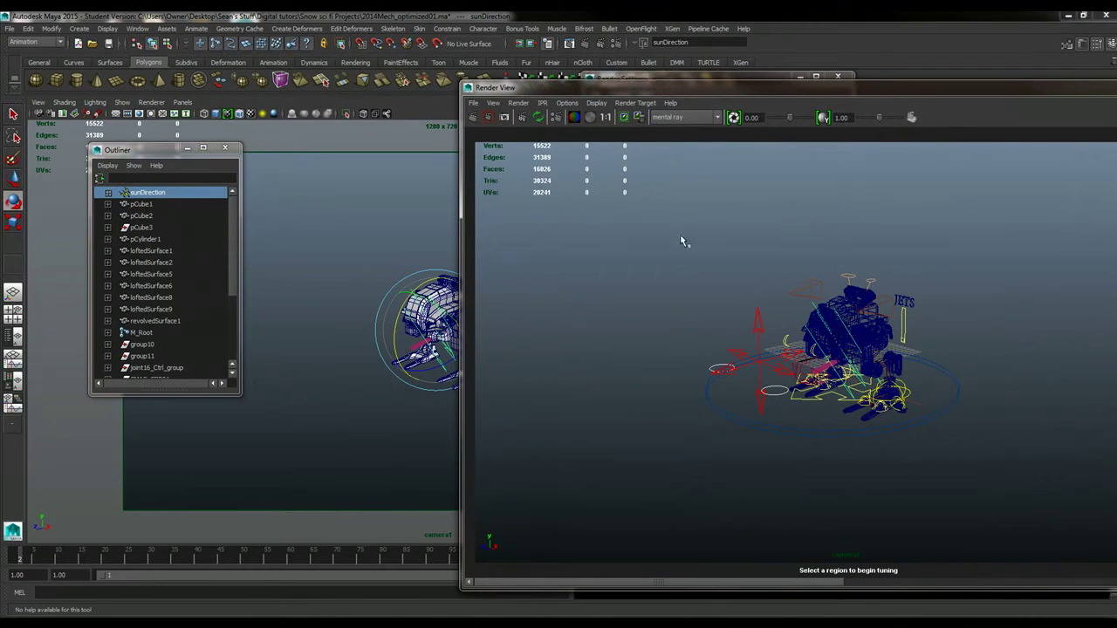
{"action": "left_click_drag", "start_coordinate": [679, 226], "coordinate": [1022, 499]}
{"action": "left_click_drag", "start_coordinate": [593, 83], "coordinate": [705, 69]}
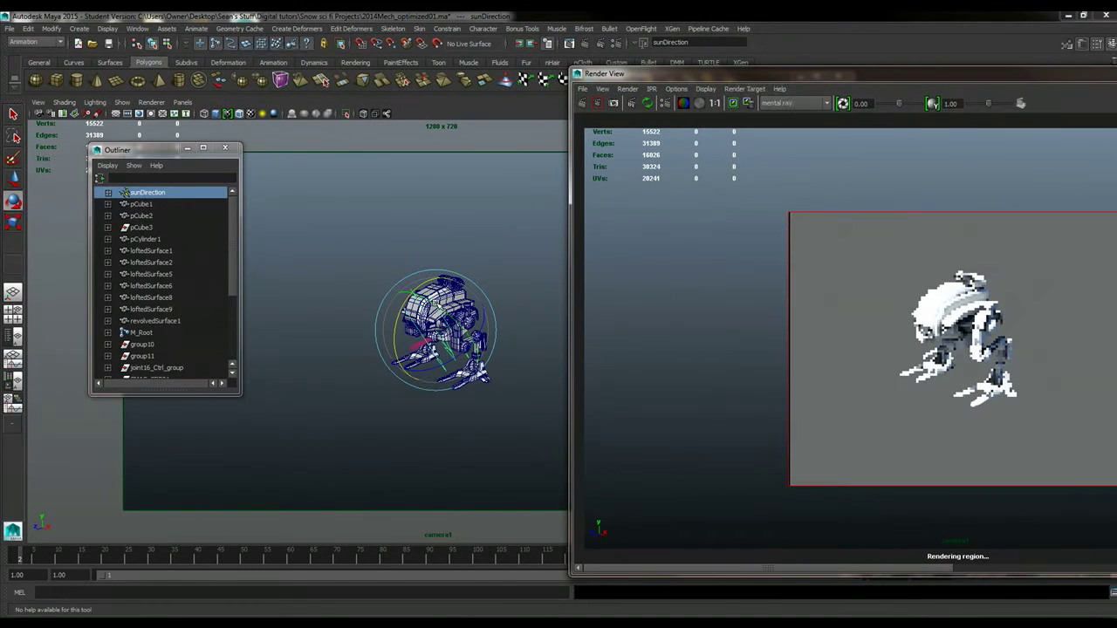
{"action": "left_click_drag", "start_coordinate": [415, 320], "coordinate": [450, 317]}
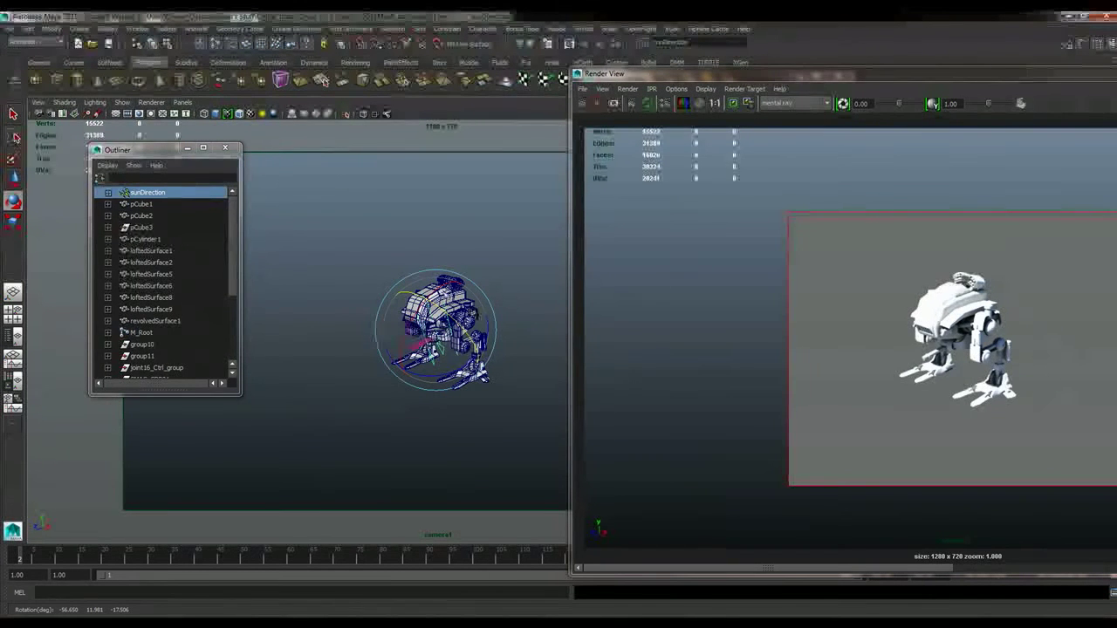
Step: Render the full frame with the new sun angle
{"action": "left_click_drag", "start_coordinate": [744, 74], "coordinate": [109, 68]}
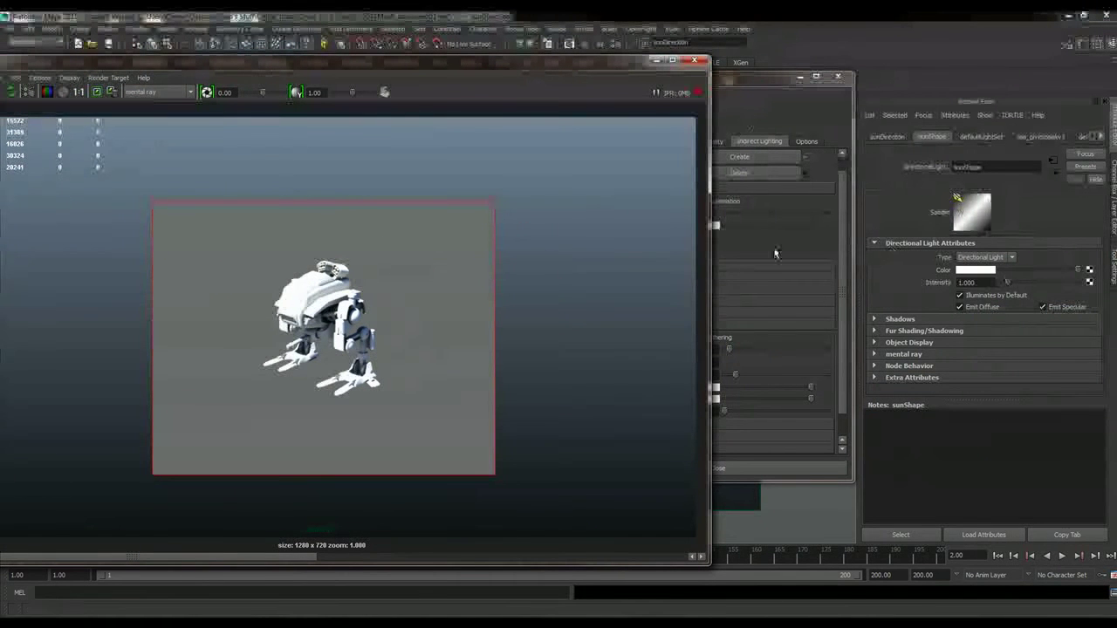
{"action": "left_click_drag", "start_coordinate": [335, 59], "coordinate": [614, 84]}
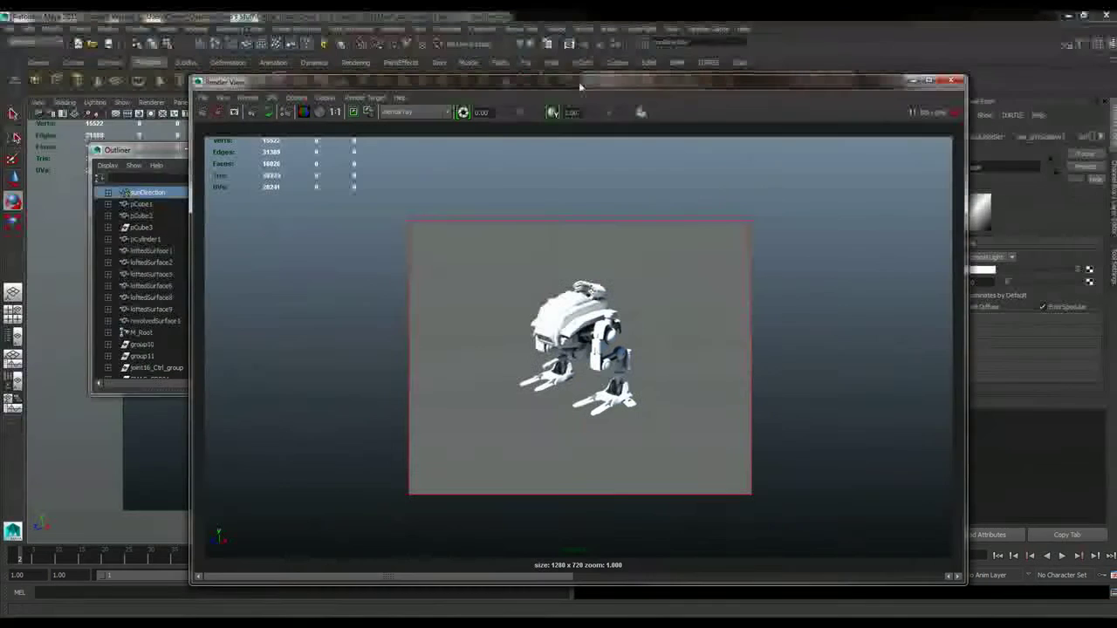
{"action": "left_click", "coordinate": [202, 112]}
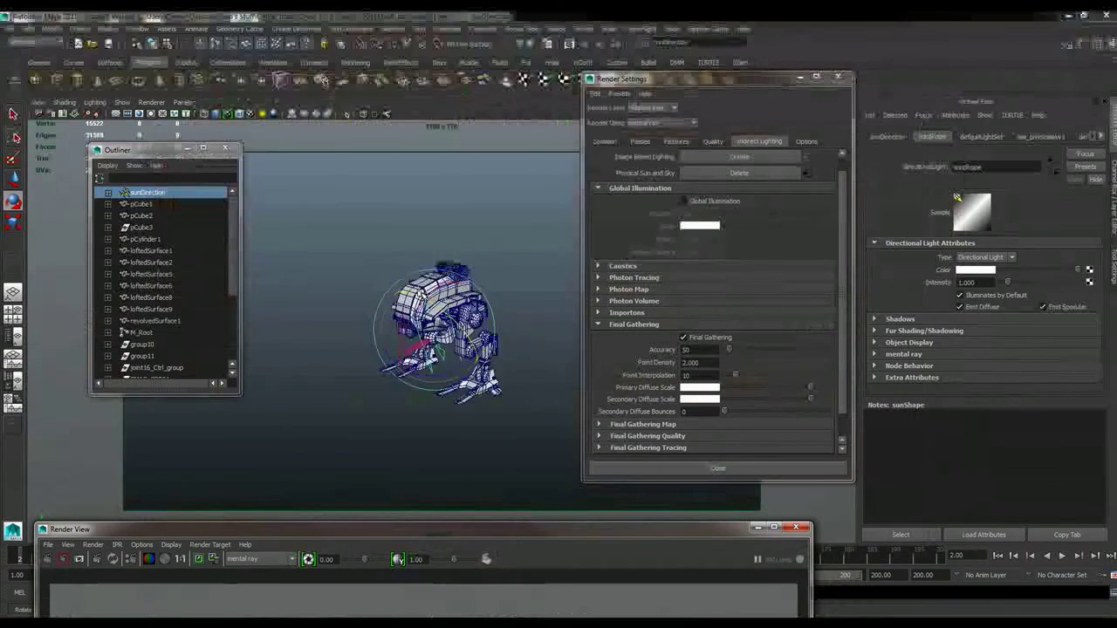
Step: Frame the mech and select the Multiplier field in mia_physicalsky1's shading attributes
{"action": "key", "text": "a"}
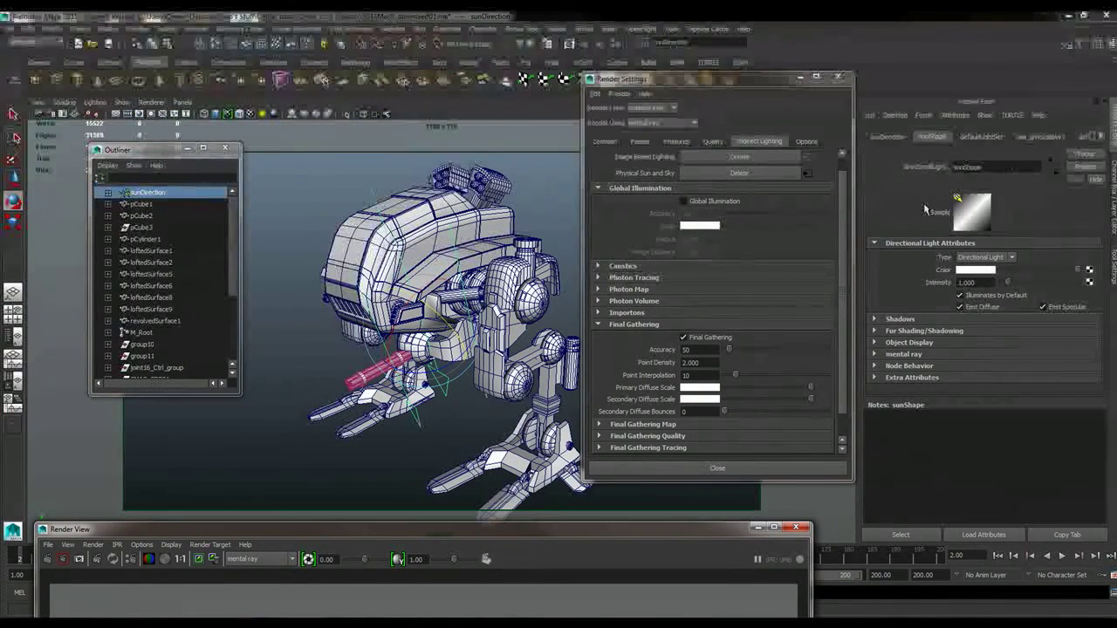
{"action": "left_click", "coordinate": [887, 137]}
{"action": "left_click", "coordinate": [940, 137]}
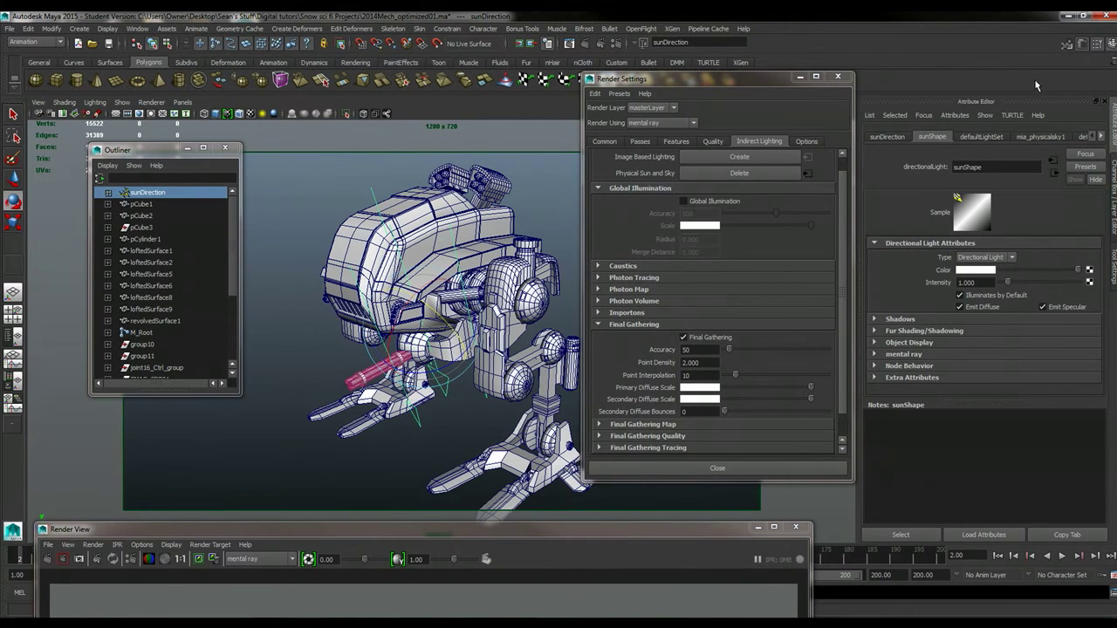
{"action": "left_click", "coordinate": [1036, 137]}
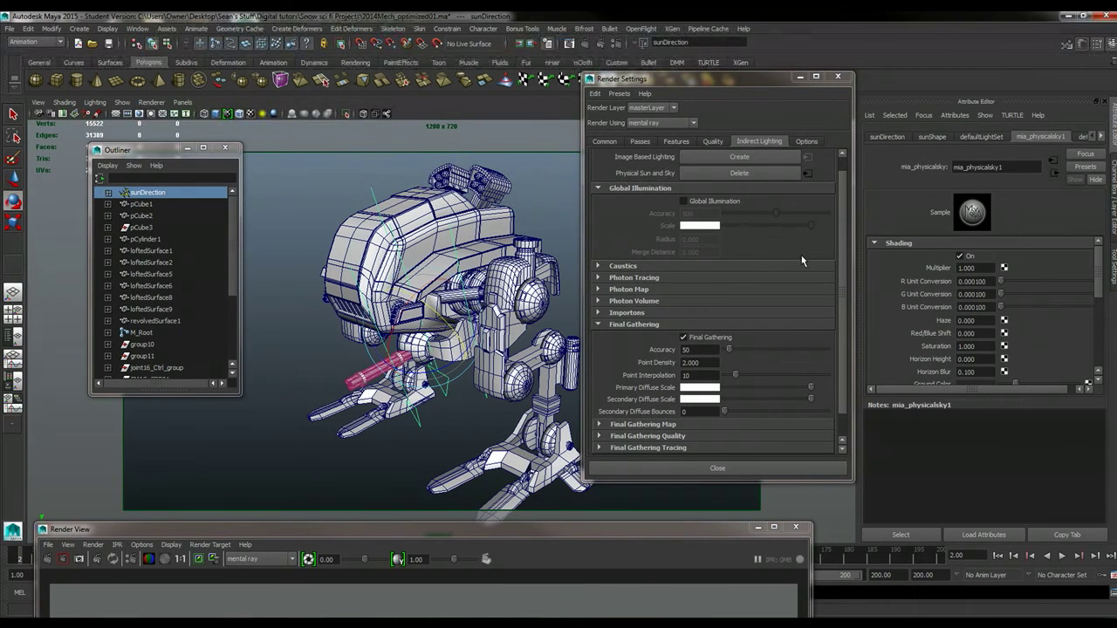
{"action": "left_click", "coordinate": [971, 268]}
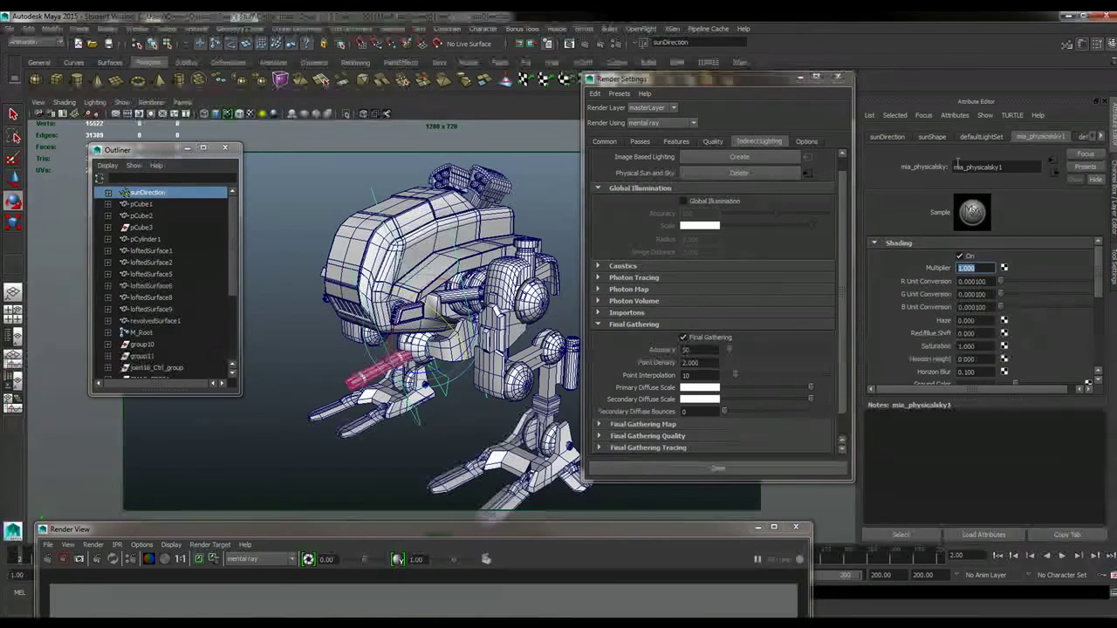
Step: Review the sun's shadow settings, then set the sky Multiplier to 0.7
{"action": "left_click", "coordinate": [941, 139]}
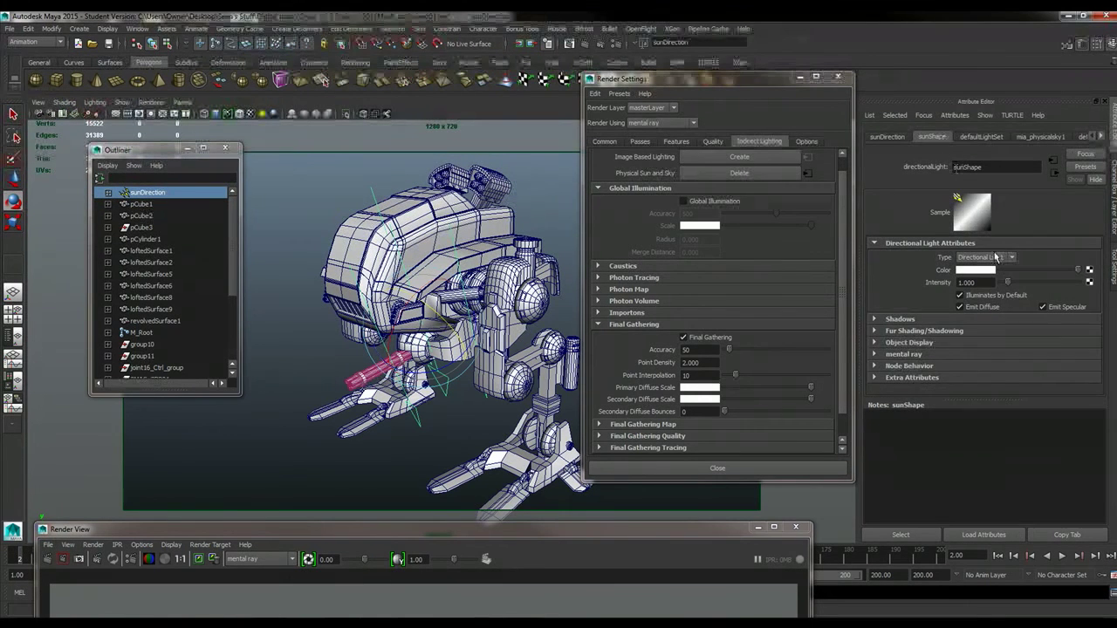
{"action": "left_click", "coordinate": [899, 321]}
{"action": "scroll", "coordinate": [923, 331], "scroll_direction": "down", "scroll_amount": 3}
{"action": "scroll", "coordinate": [923, 330], "scroll_direction": "down", "scroll_amount": 3}
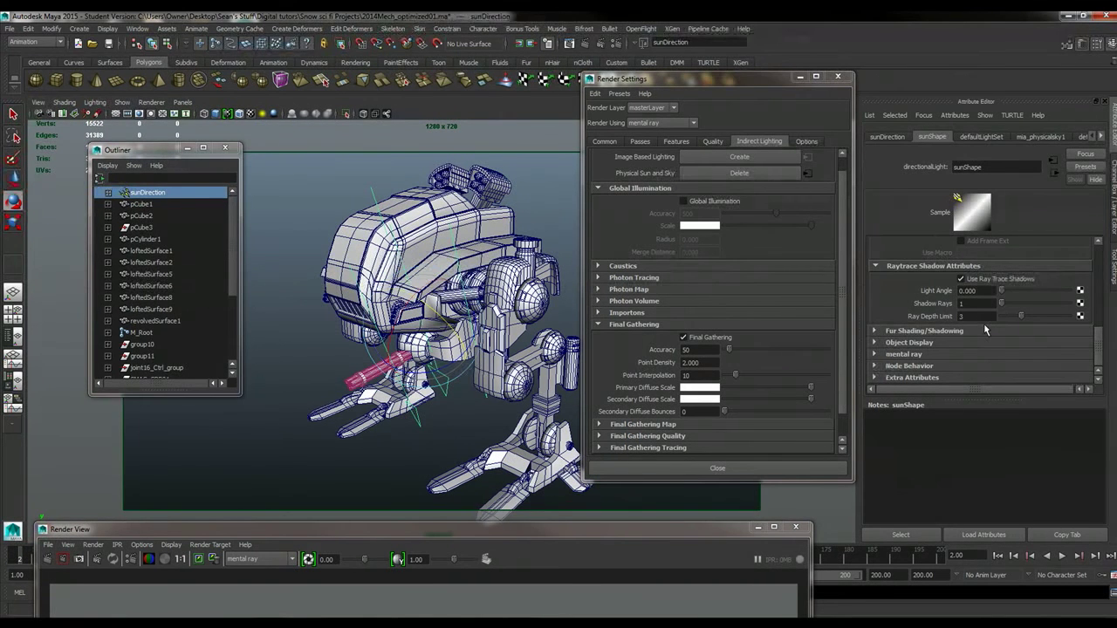
{"action": "left_click", "coordinate": [1033, 137]}
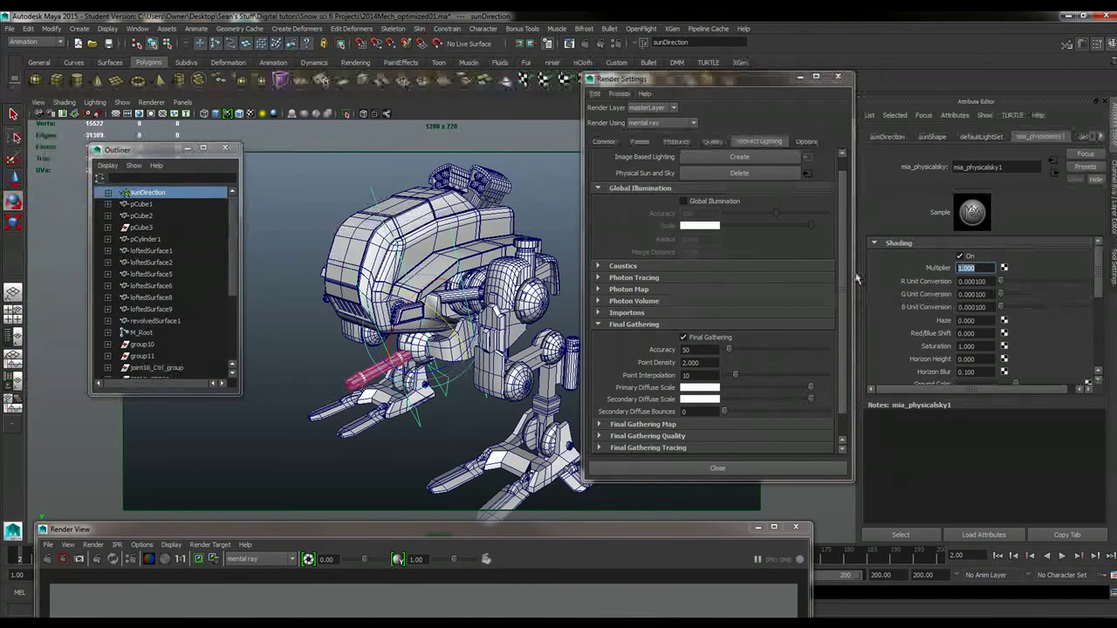
{"action": "key", "text": "BackSpace"}
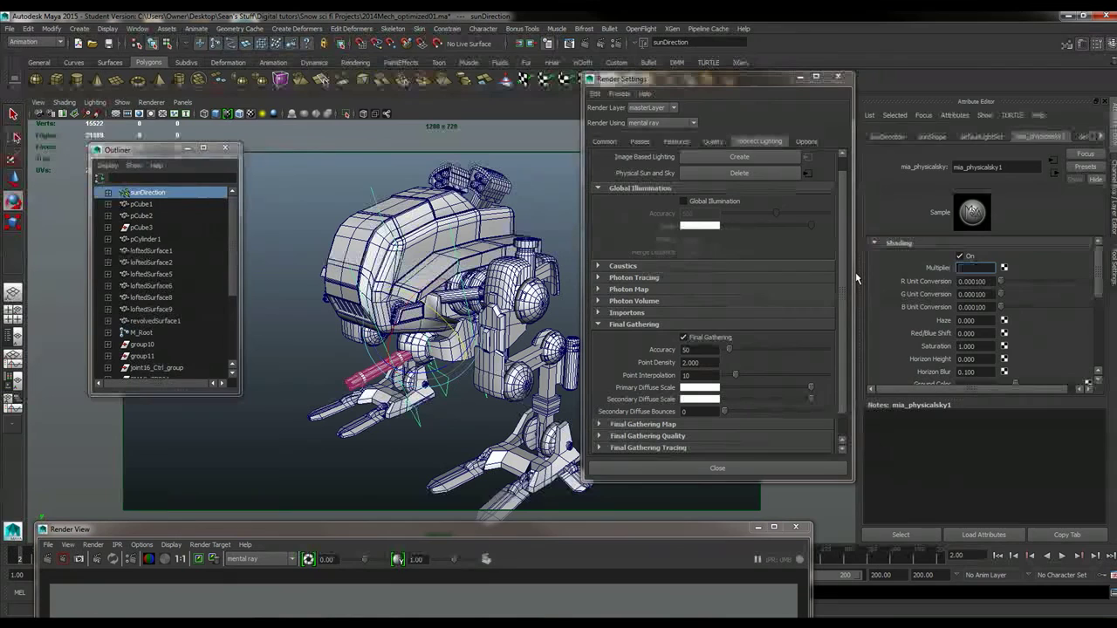
{"action": "type", "text": "0.7"}
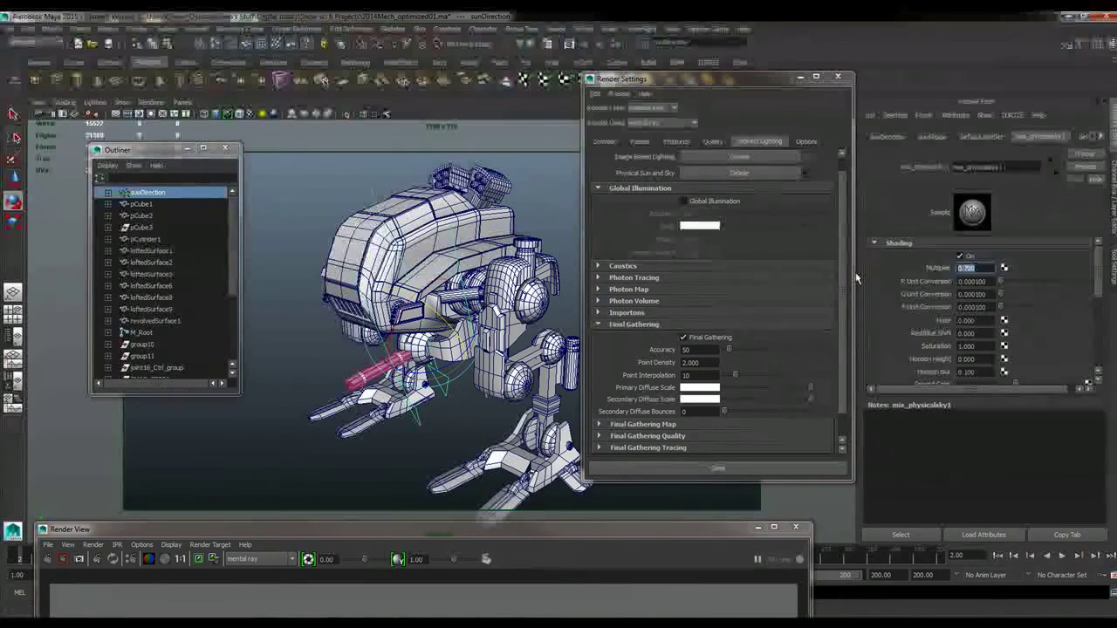
{"action": "key", "text": "Return"}
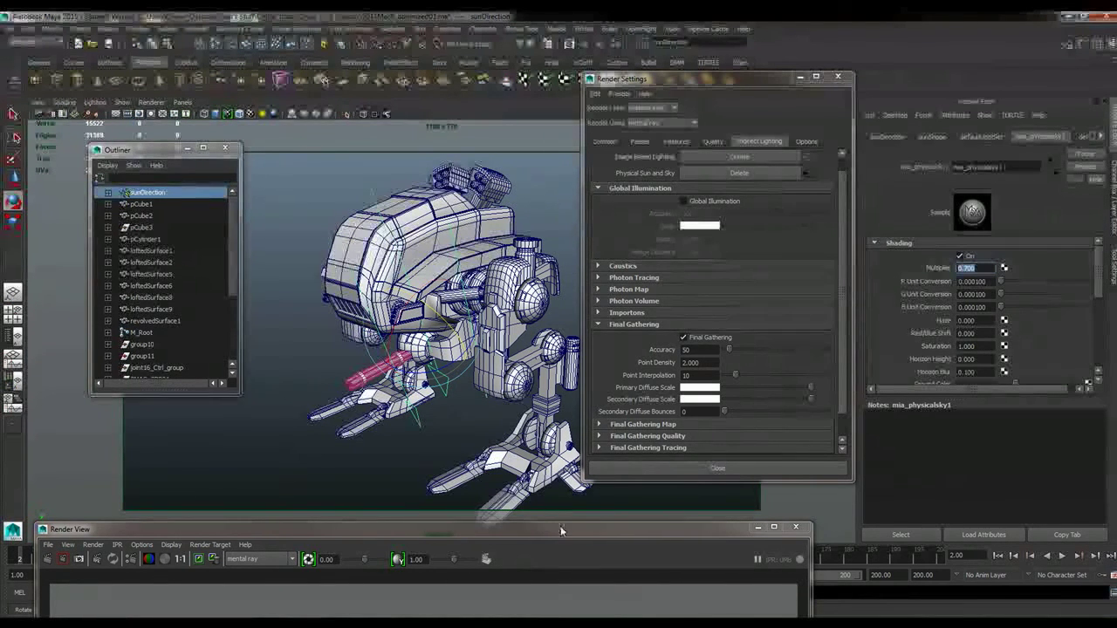
Step: Redo the render on a region around the mech with the dimmer sky
{"action": "left_click_drag", "start_coordinate": [560, 525], "coordinate": [625, 100]}
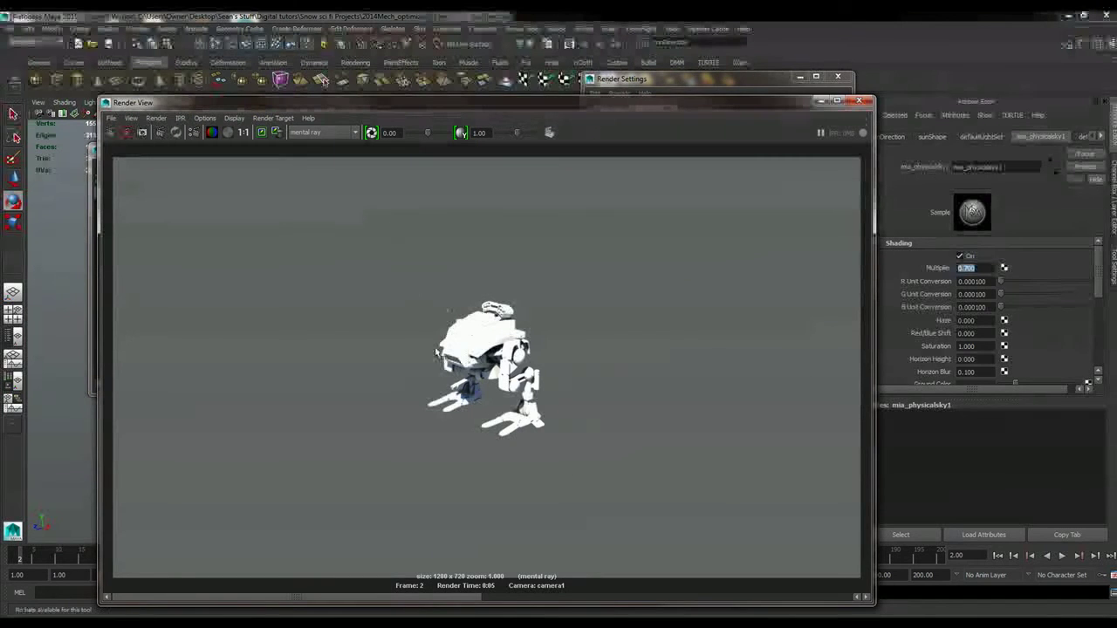
{"action": "left_click_drag", "start_coordinate": [386, 219], "coordinate": [665, 508]}
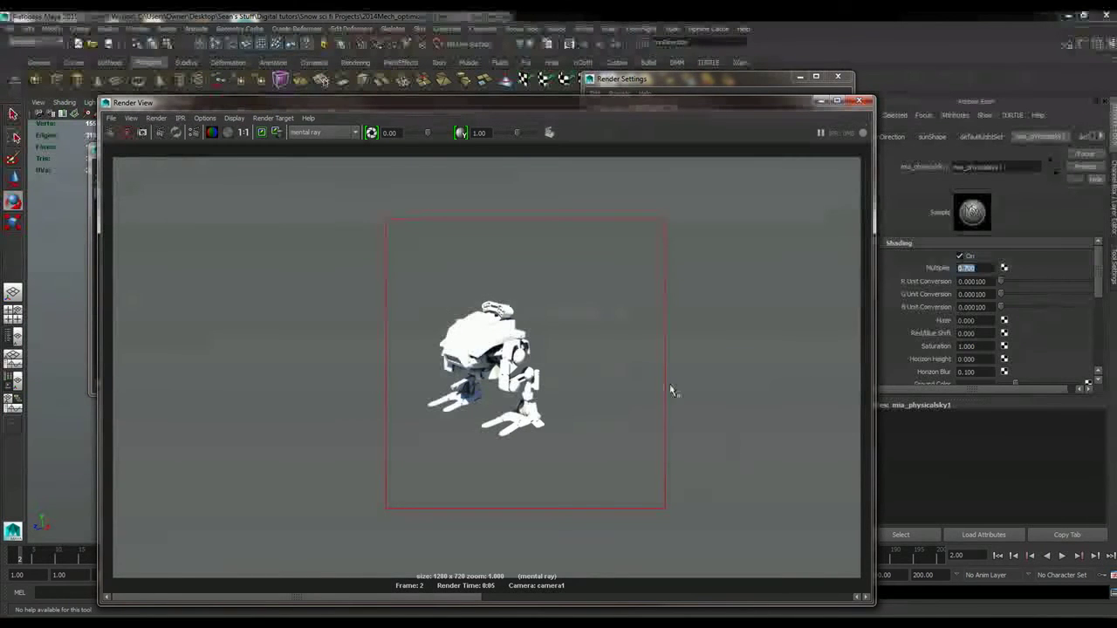
{"action": "left_click", "coordinate": [112, 132]}
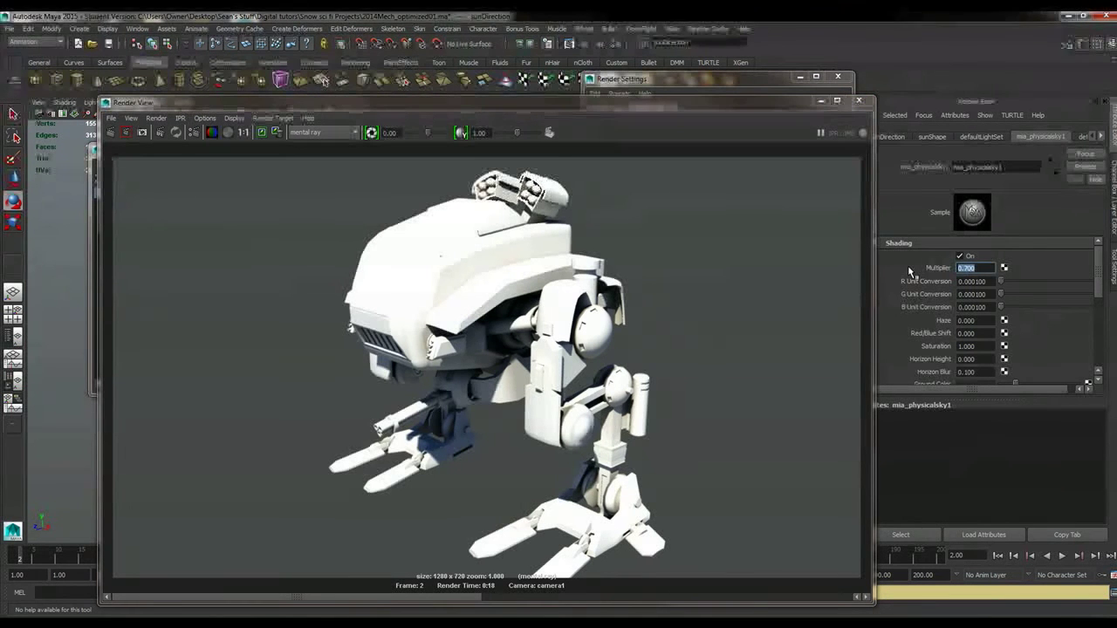
Step: Set the sky Multiplier to 0.3 and rotate the sun to a new direction
{"action": "type", "text": "3"}
{"action": "key", "text": "Return"}
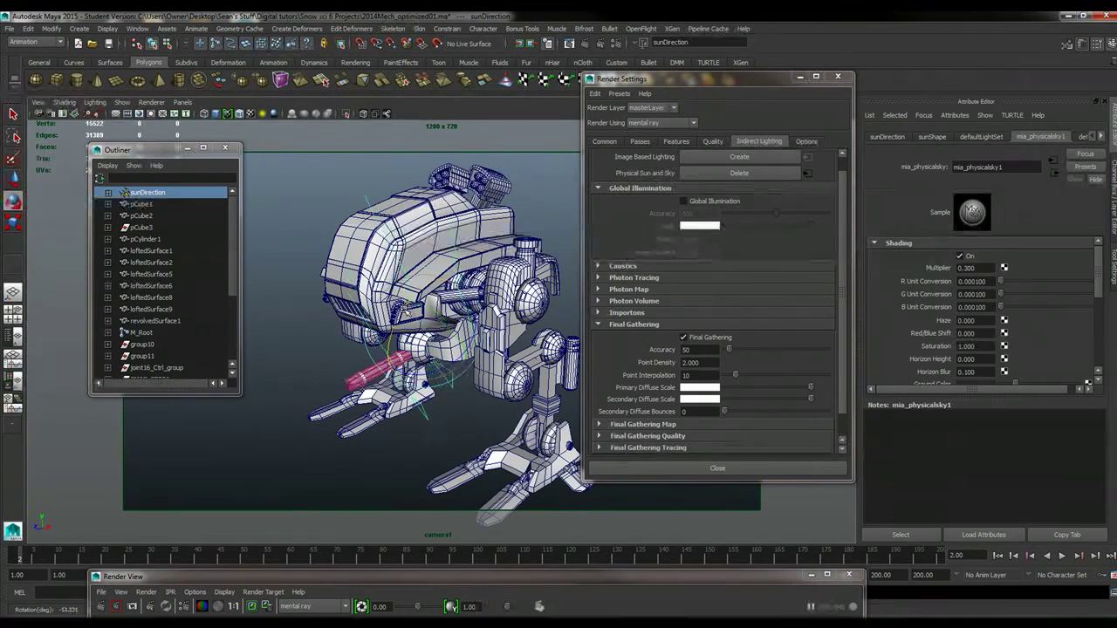
{"action": "left_click_drag", "start_coordinate": [388, 344], "coordinate": [410, 366]}
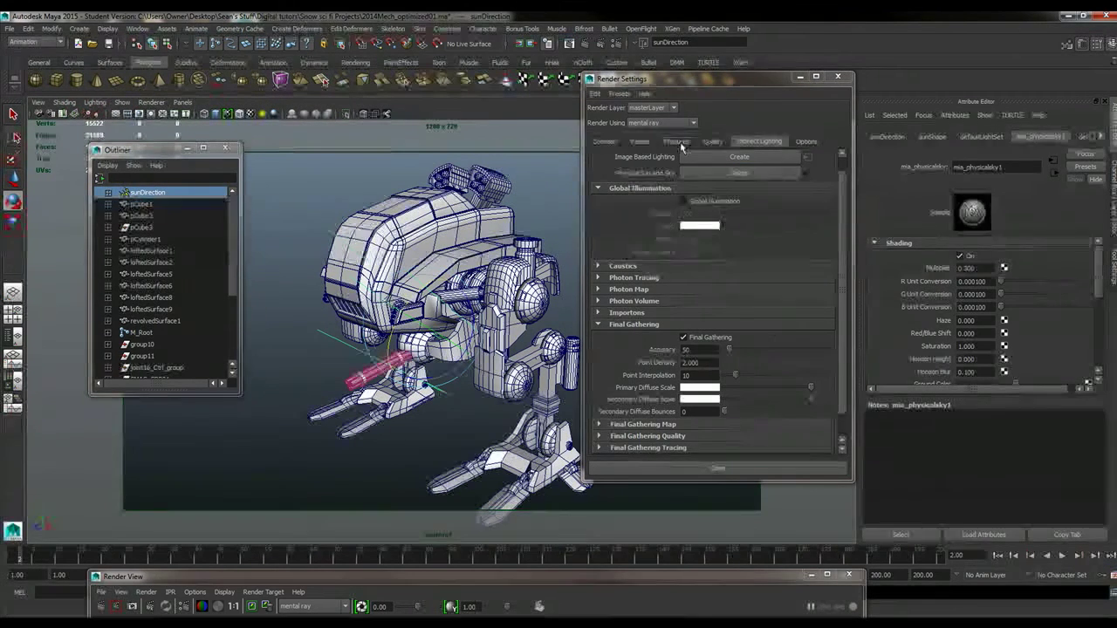
Step: Set Sampling Mode to Legacy Sampling Mode and raise Max Sample Level to 4
{"action": "left_click", "coordinate": [677, 141]}
{"action": "scroll", "coordinate": [759, 315], "scroll_direction": "down", "scroll_amount": 5}
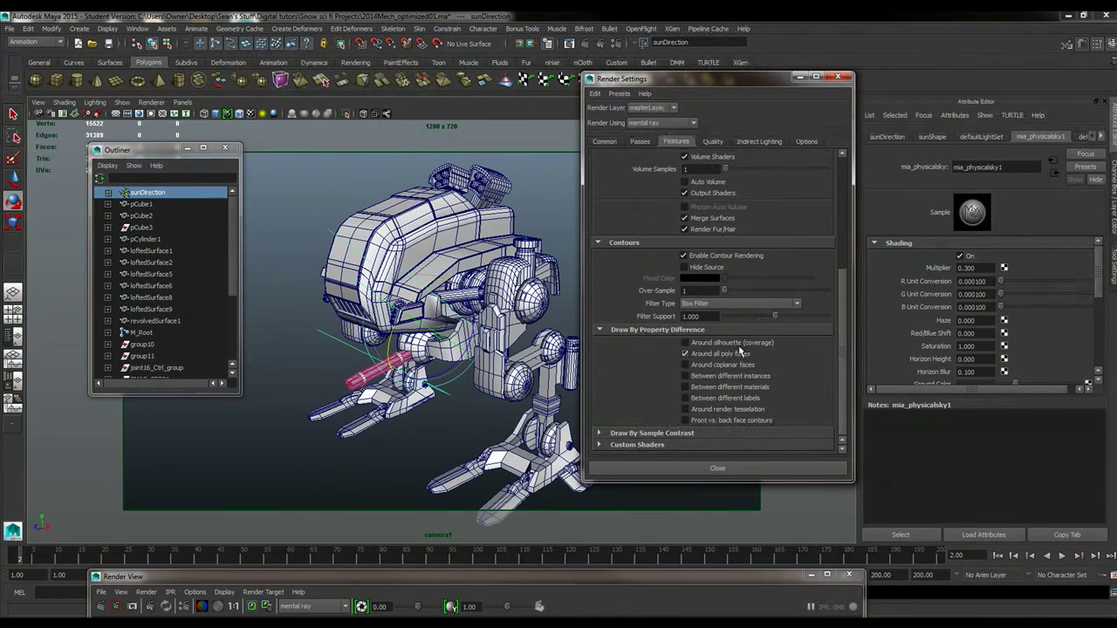
{"action": "scroll", "coordinate": [740, 352], "scroll_direction": "up", "scroll_amount": 2}
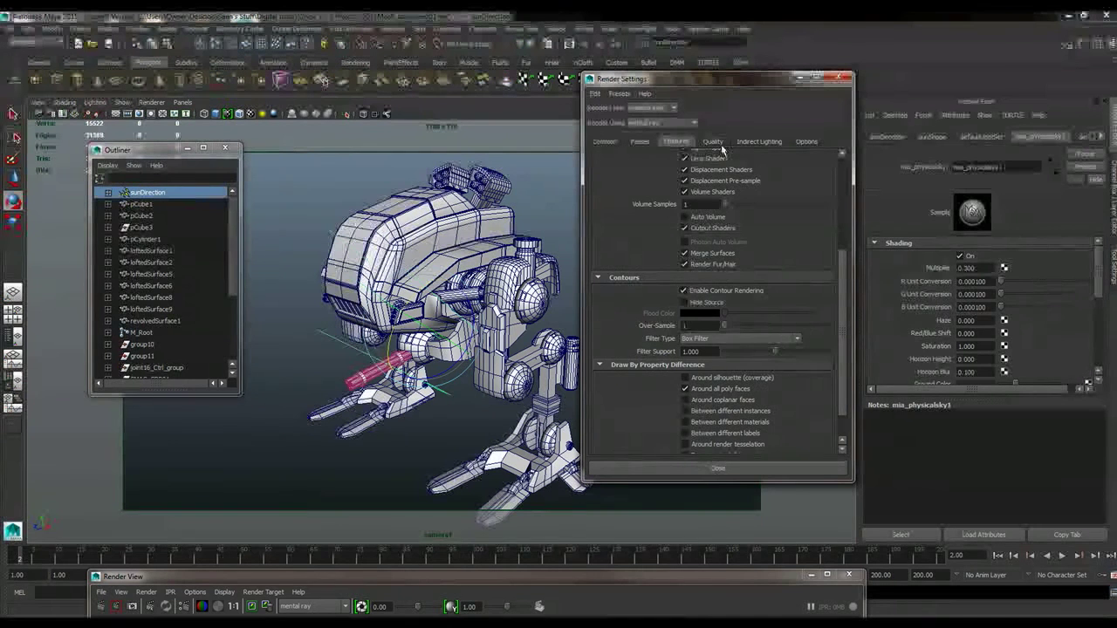
{"action": "left_click", "coordinate": [721, 147]}
{"action": "left_click", "coordinate": [732, 171]}
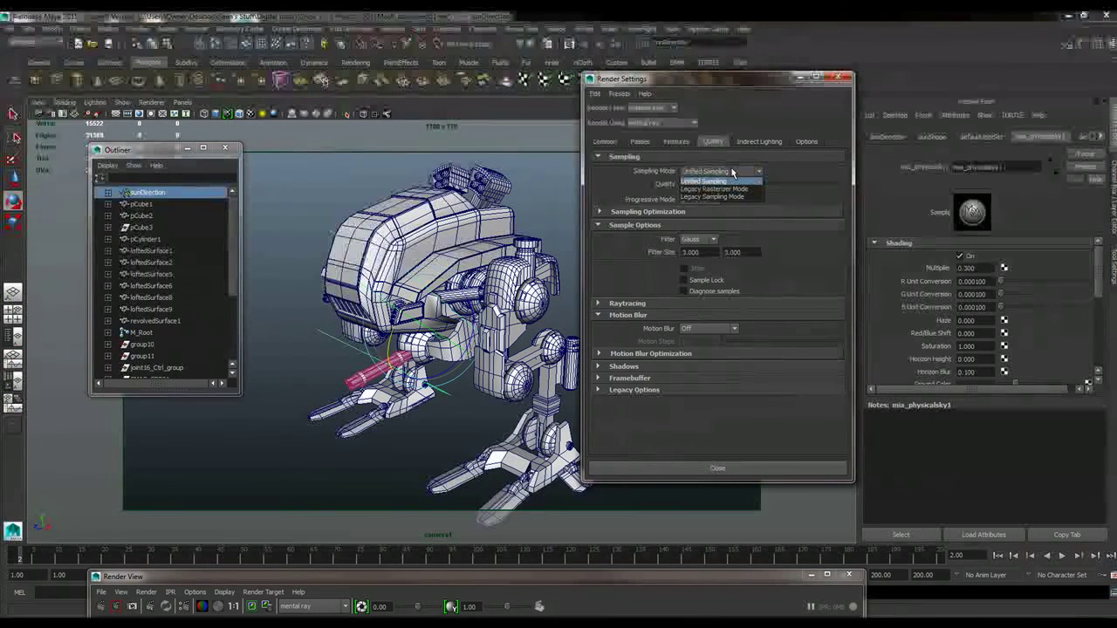
{"action": "left_click", "coordinate": [700, 198]}
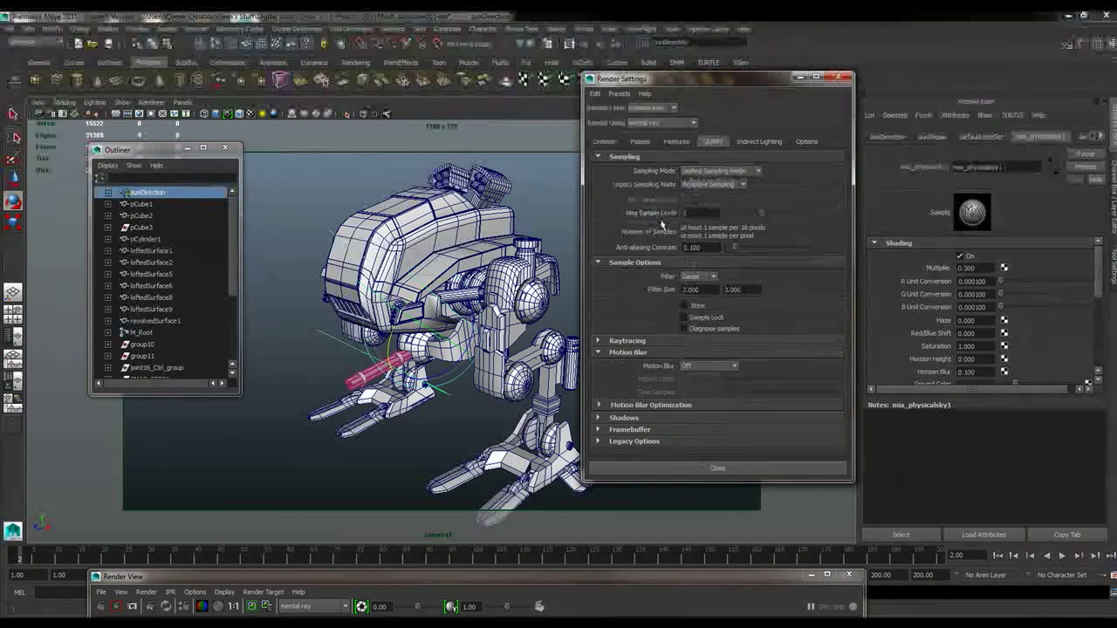
{"action": "left_click_drag", "start_coordinate": [762, 213], "coordinate": [882, 217]}
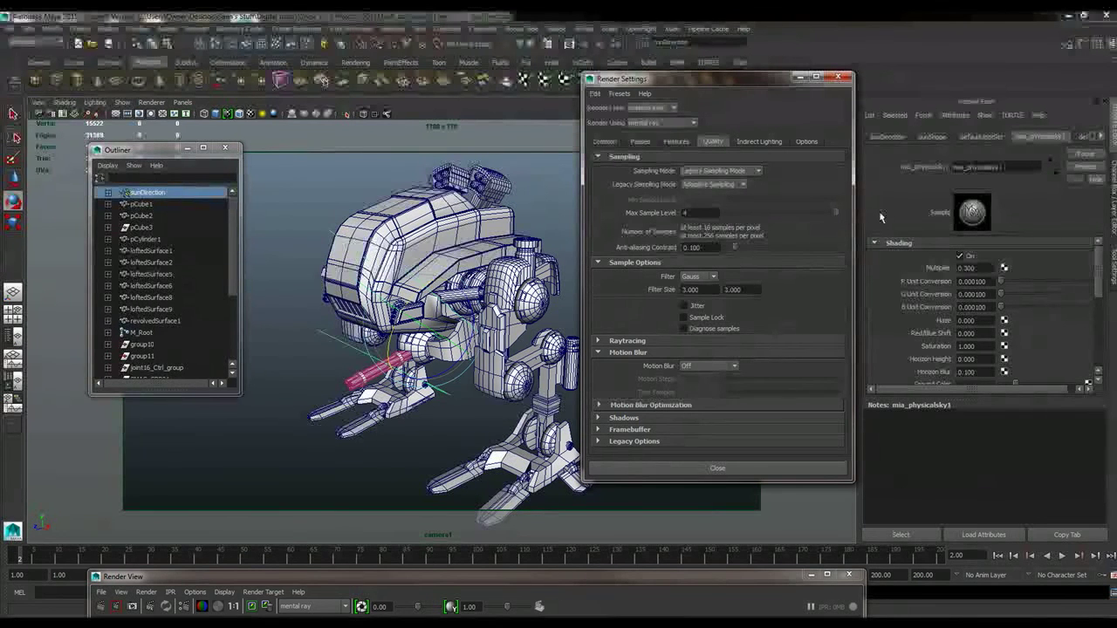
Step: Graph mia_material_x1 with its SG node in Hypershade, then render the mech in mental ray
{"action": "left_click", "coordinate": [137, 28]}
{"action": "mouse_move", "coordinate": [166, 56]}
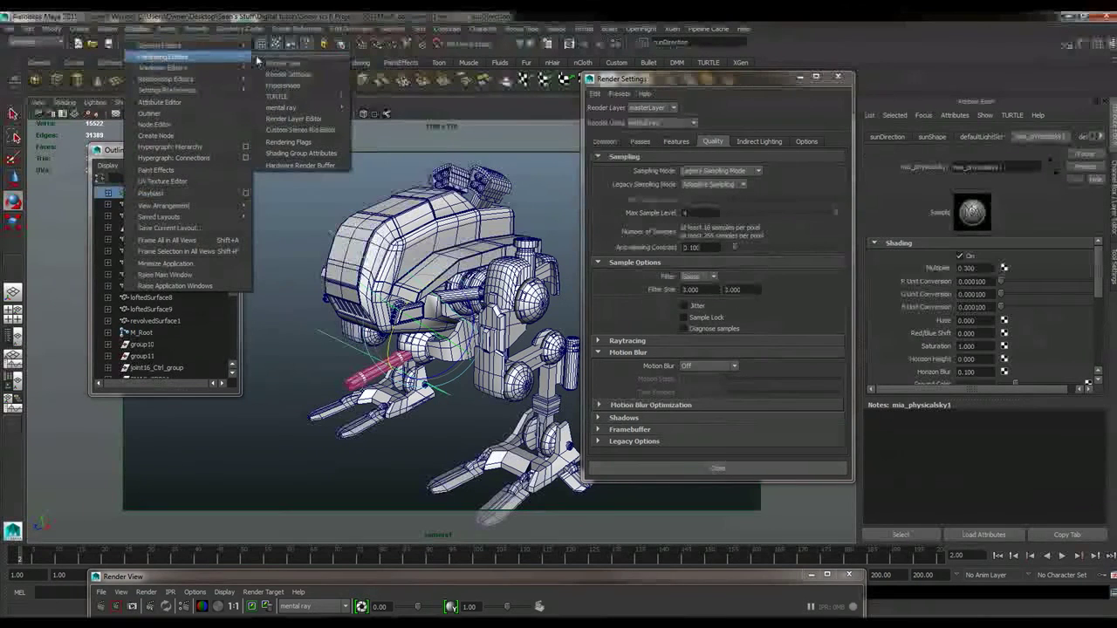
{"action": "left_click", "coordinate": [289, 85]}
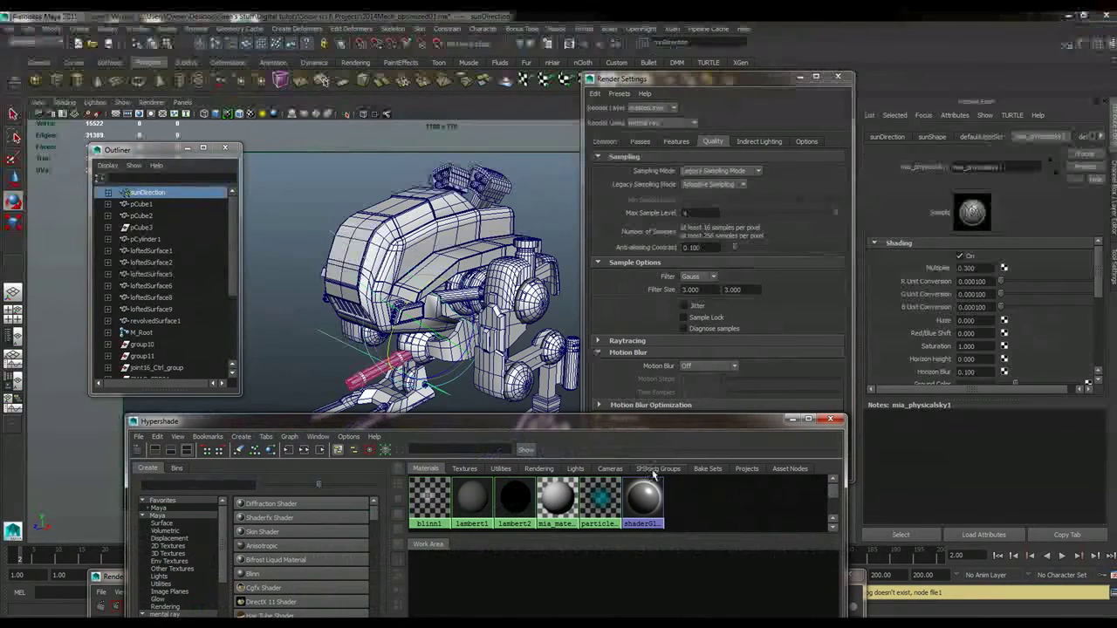
{"action": "left_click", "coordinate": [558, 498]}
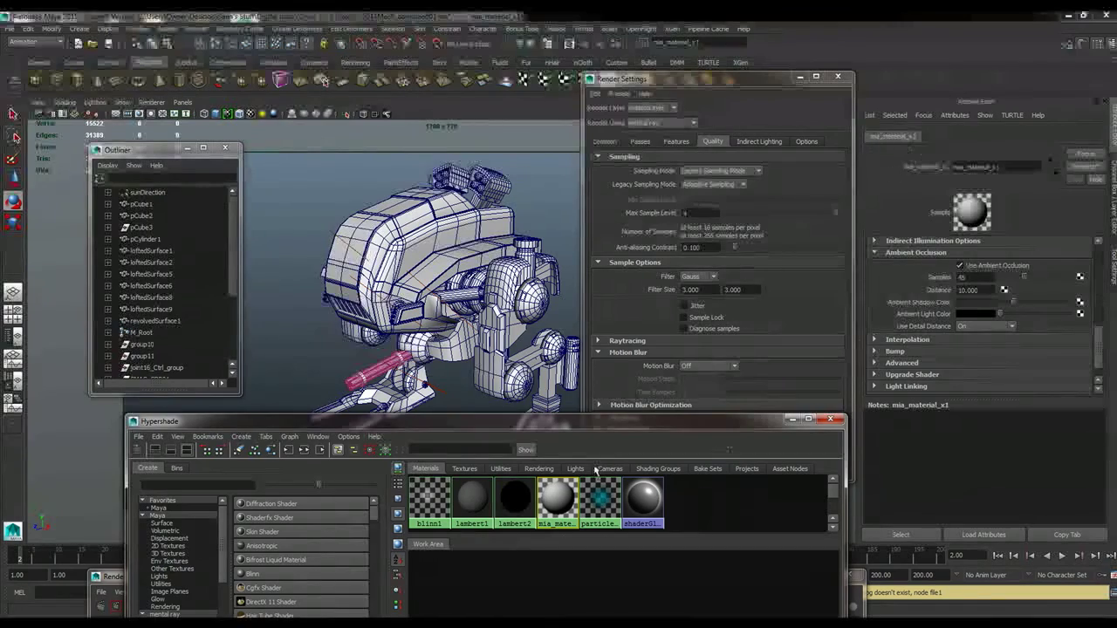
{"action": "left_click_drag", "start_coordinate": [602, 423], "coordinate": [696, 254]}
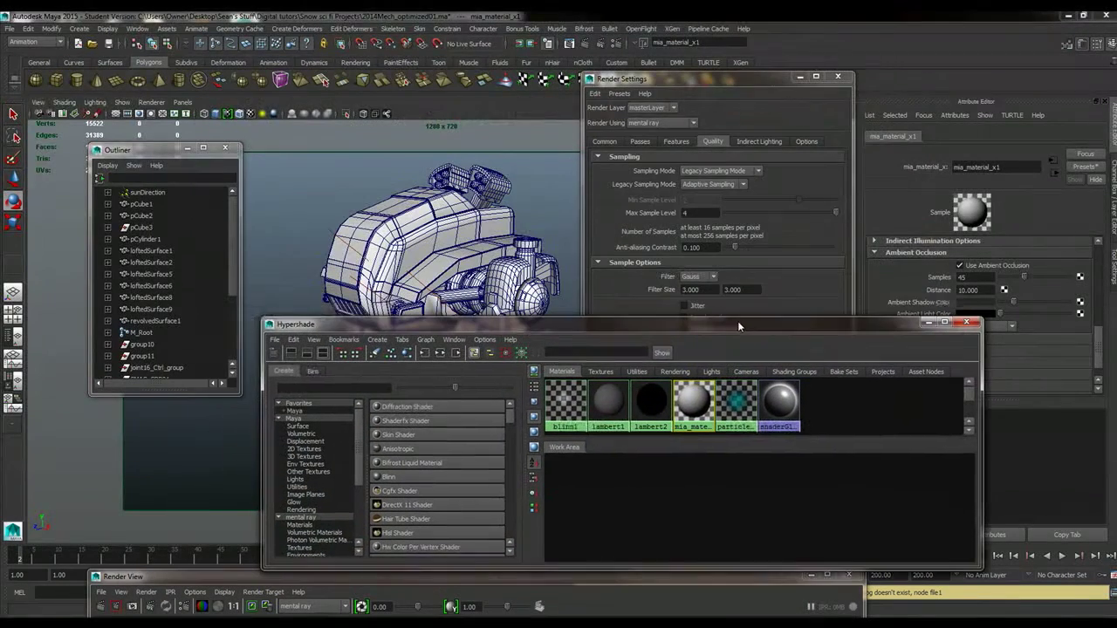
{"action": "left_click", "coordinate": [439, 353]}
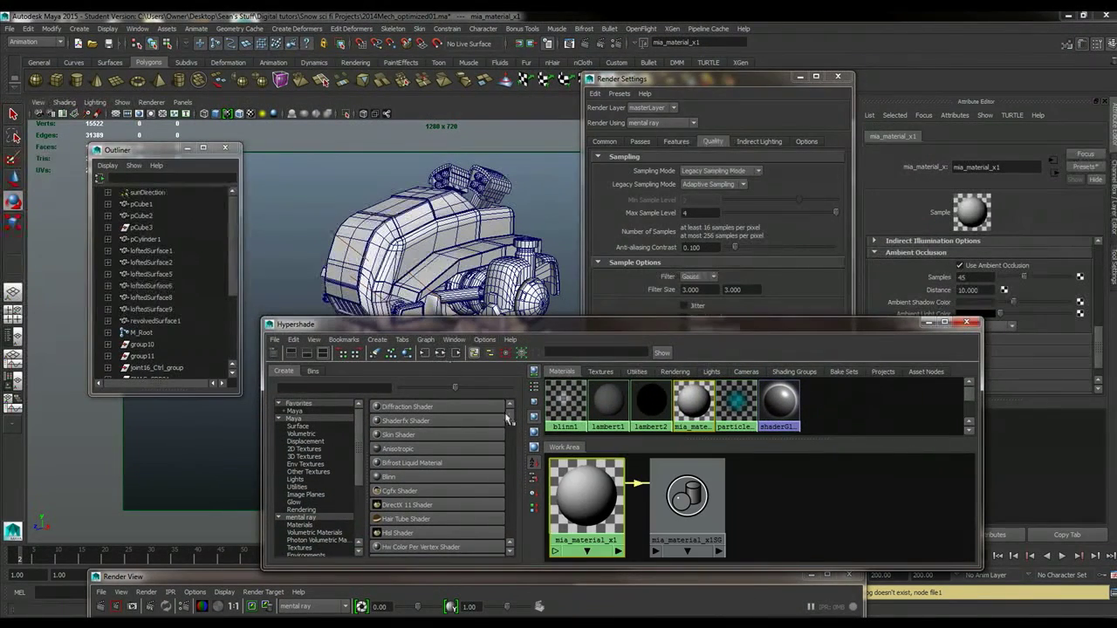
{"action": "left_click", "coordinate": [690, 517]}
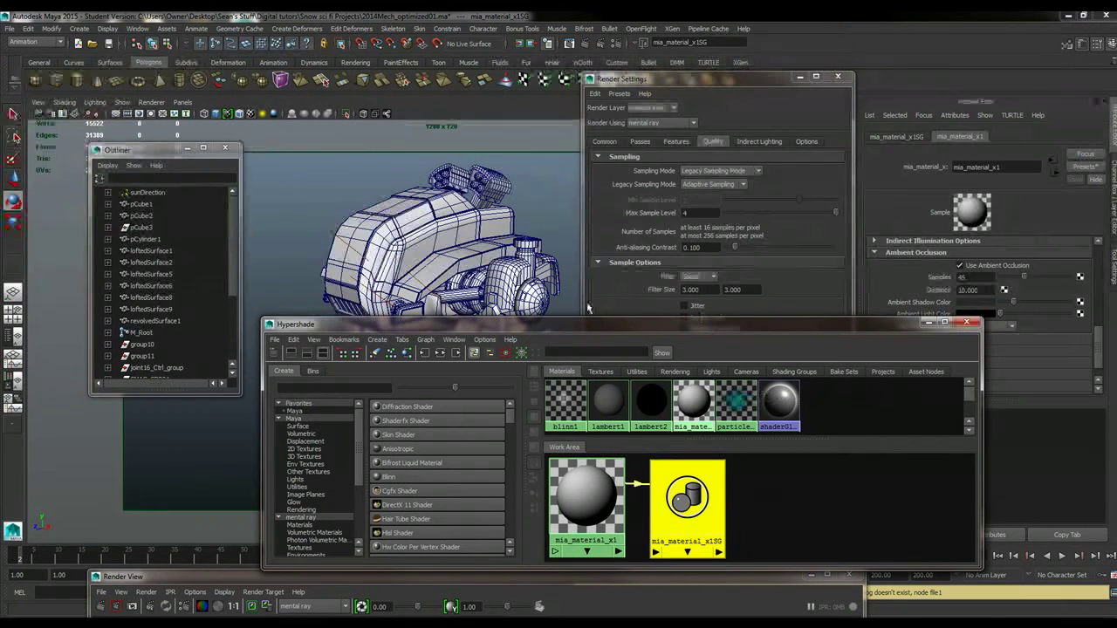
{"action": "left_click", "coordinate": [585, 49]}
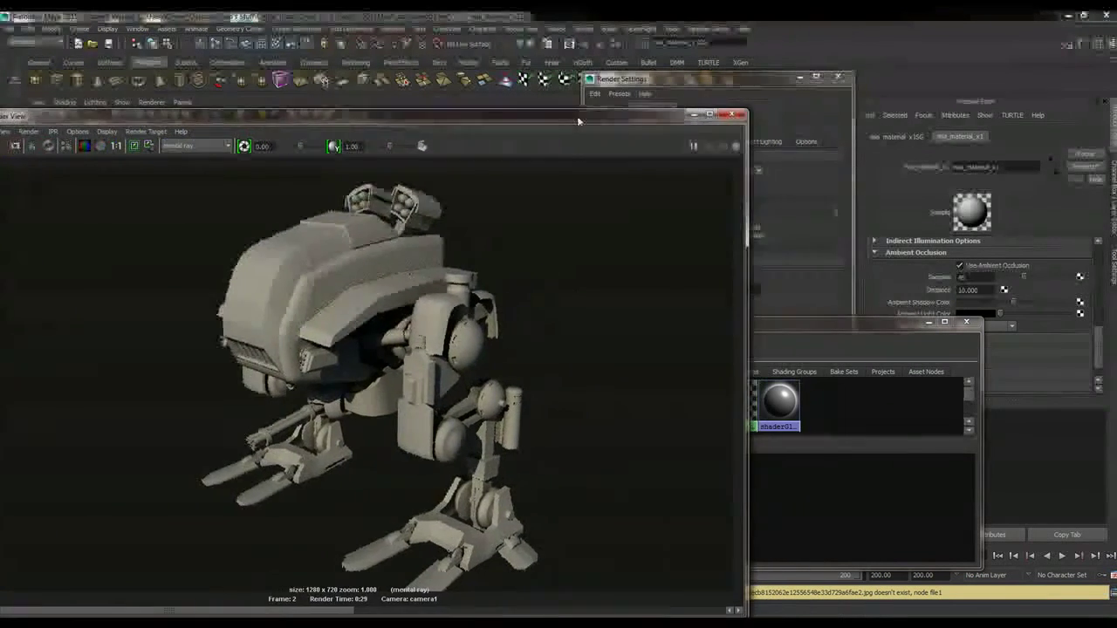
Step: Make the hotbox show all menu rows
{"action": "left_click_drag", "start_coordinate": [577, 121], "coordinate": [656, 120]}
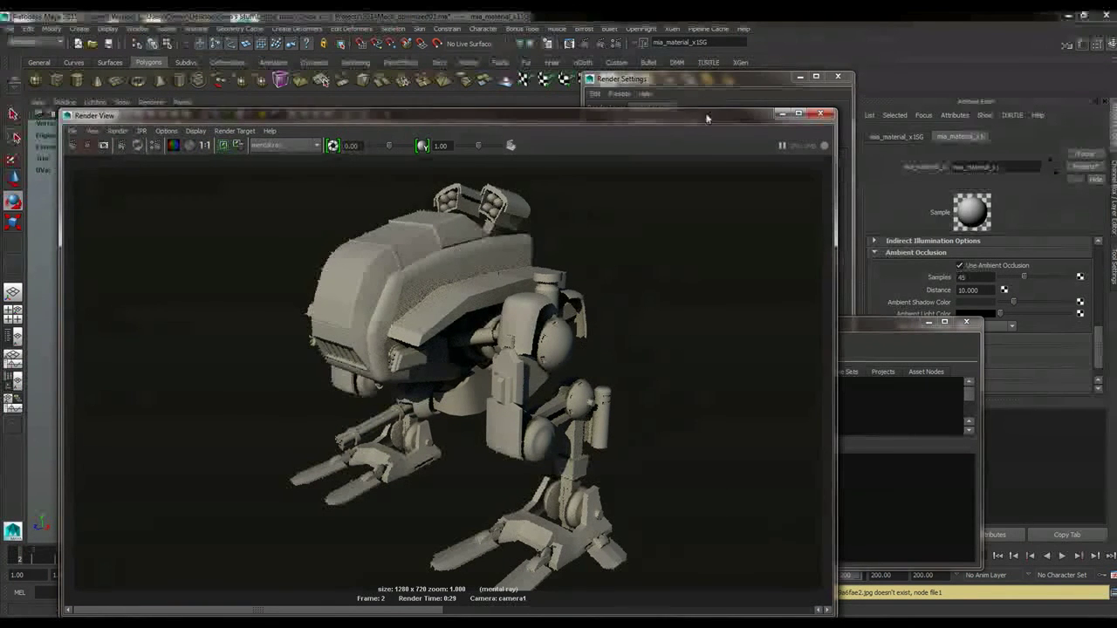
{"action": "mouse_move", "coordinate": [707, 118]}
{"action": "left_mouse_down"}
{"action": "mouse_move", "coordinate": [681, 123]}
{"action": "mouse_move", "coordinate": [733, 111]}
{"action": "mouse_move", "coordinate": [726, 82]}
{"action": "mouse_move", "coordinate": [701, 105]}
{"action": "left_mouse_up"}
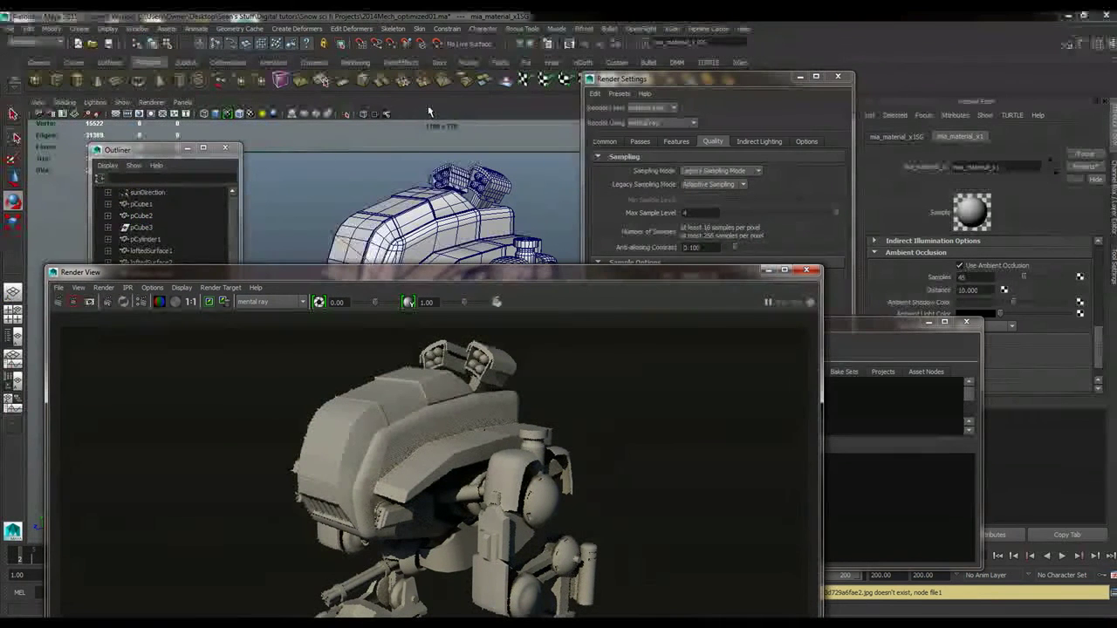
{"action": "key", "text": "space"}
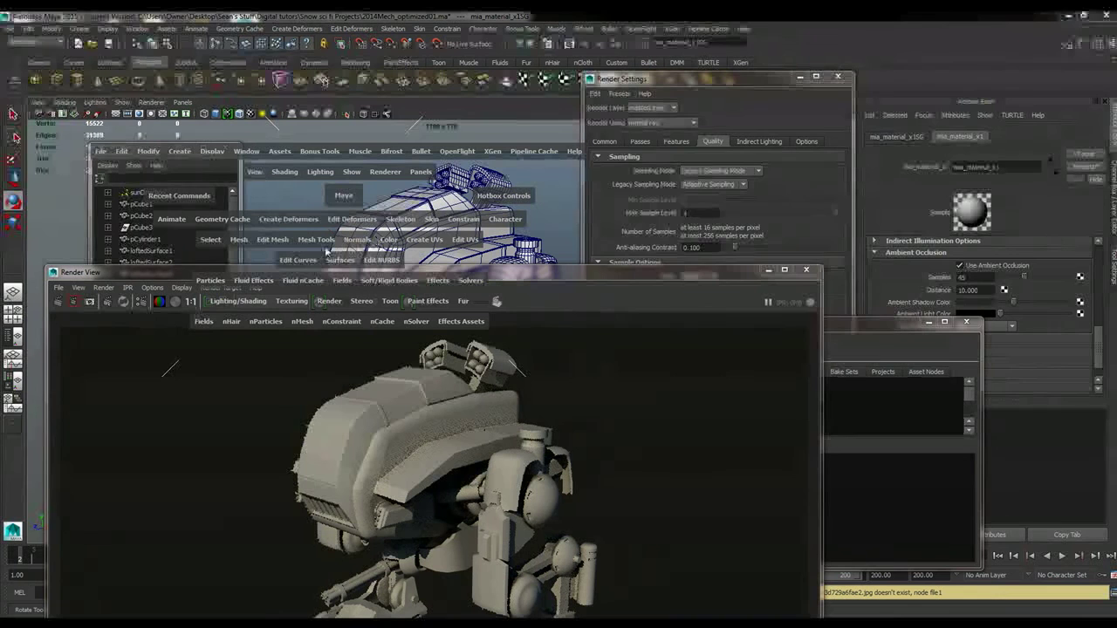
{"action": "left_click", "coordinate": [491, 195]}
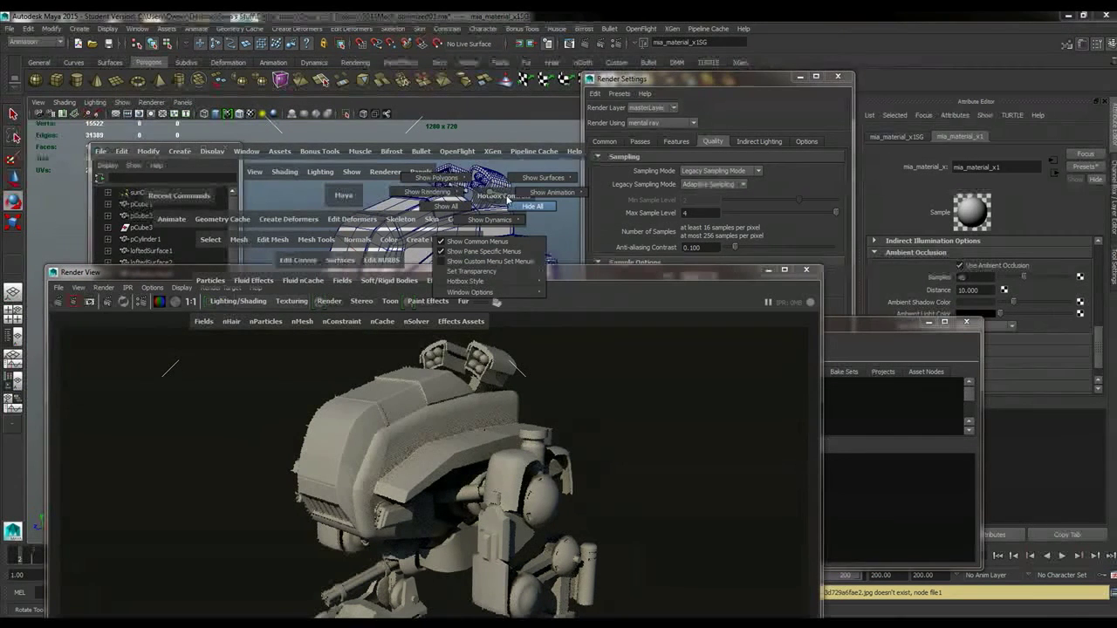
{"action": "left_click", "coordinate": [454, 206]}
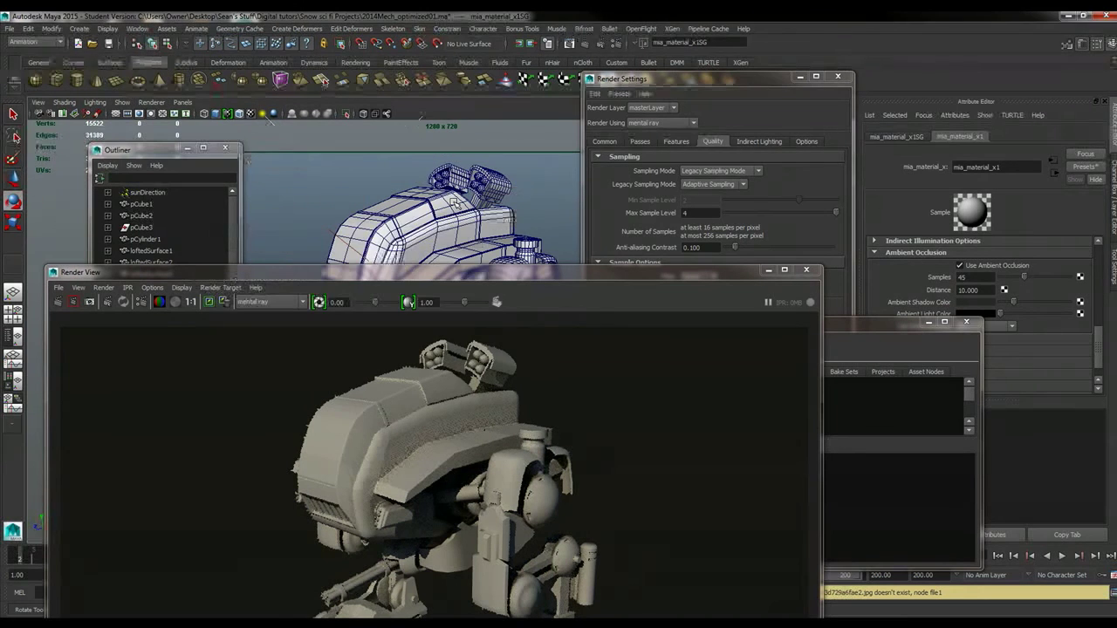
{"action": "key", "text": "space"}
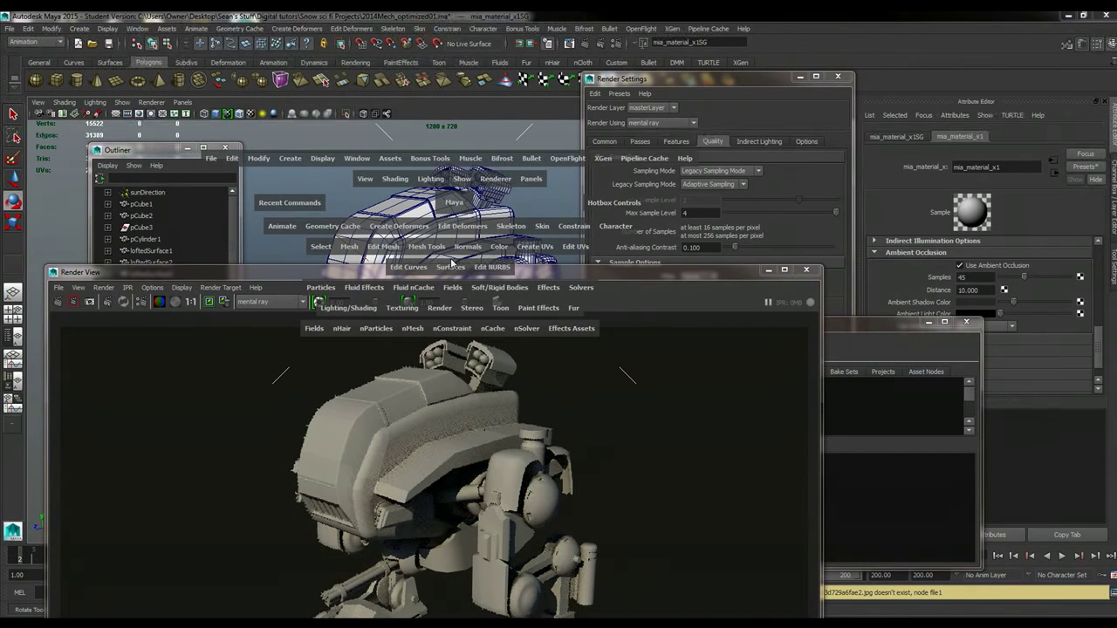
Step: Choose Render > Test Resolution > 50% Settings (640x360) from the hotbox
{"action": "left_click_drag", "start_coordinate": [561, 268], "coordinate": [667, 535]}
{"action": "key", "text": "space"}
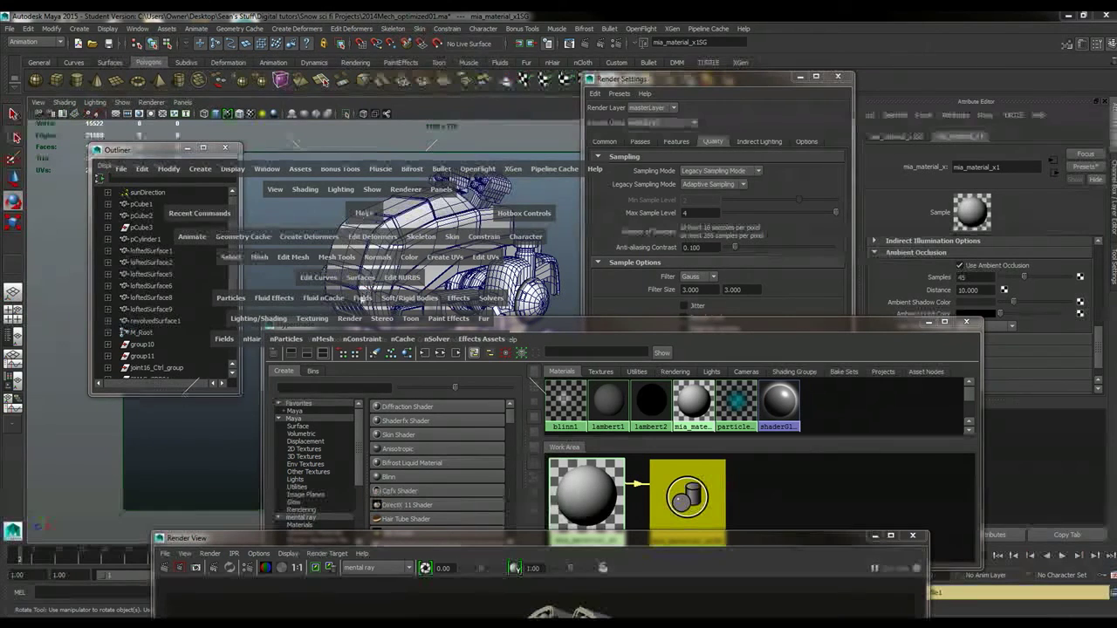
{"action": "left_click", "coordinate": [350, 320]}
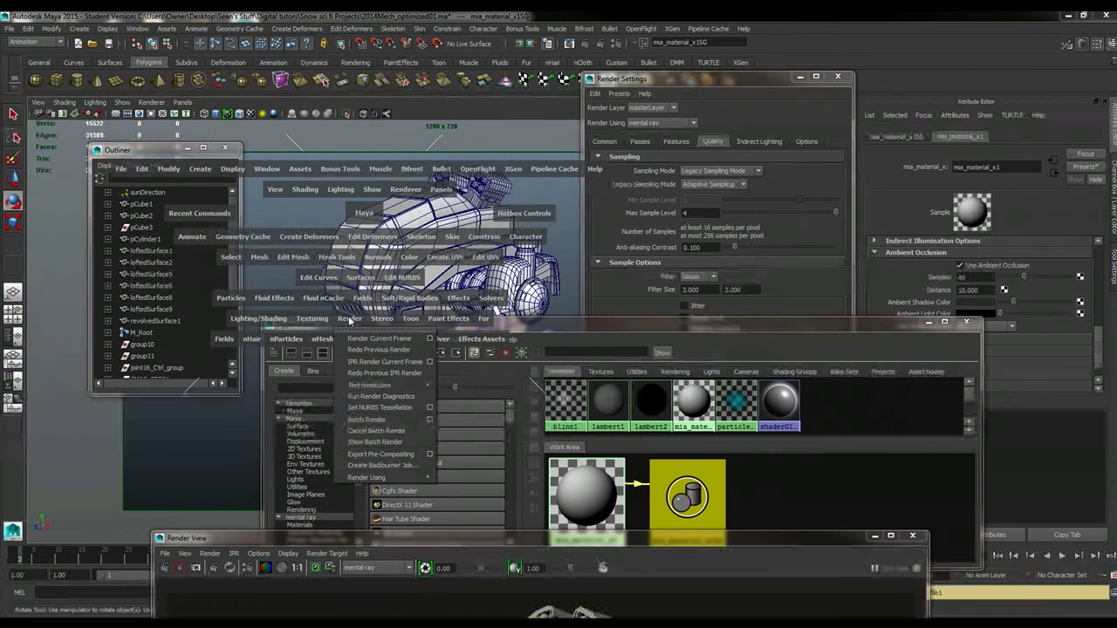
{"action": "mouse_move", "coordinate": [393, 384]}
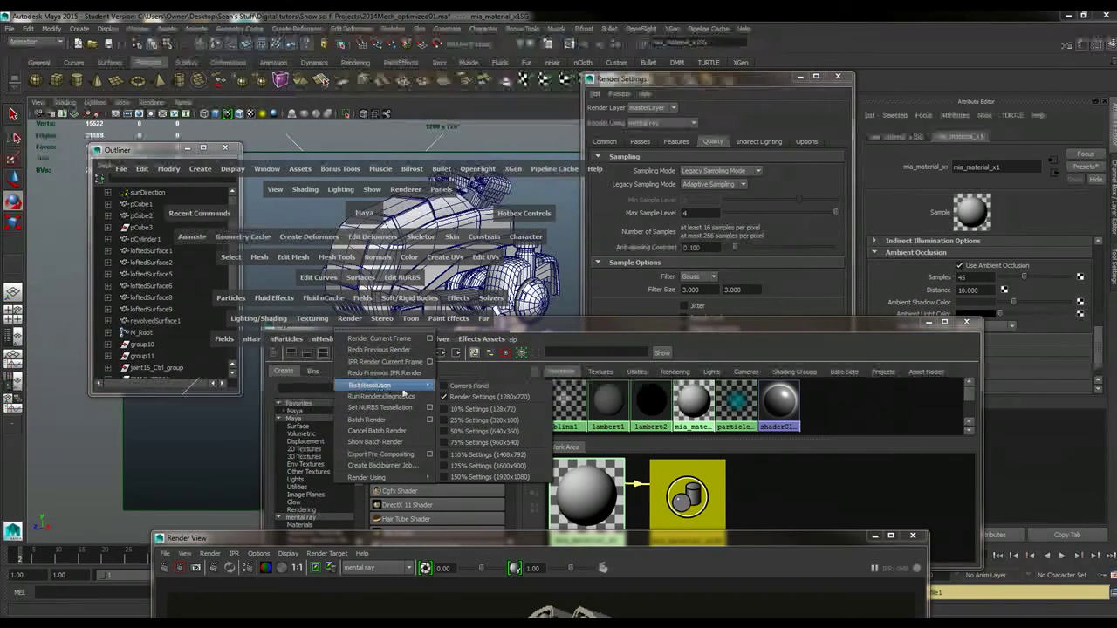
{"action": "left_click", "coordinate": [462, 432]}
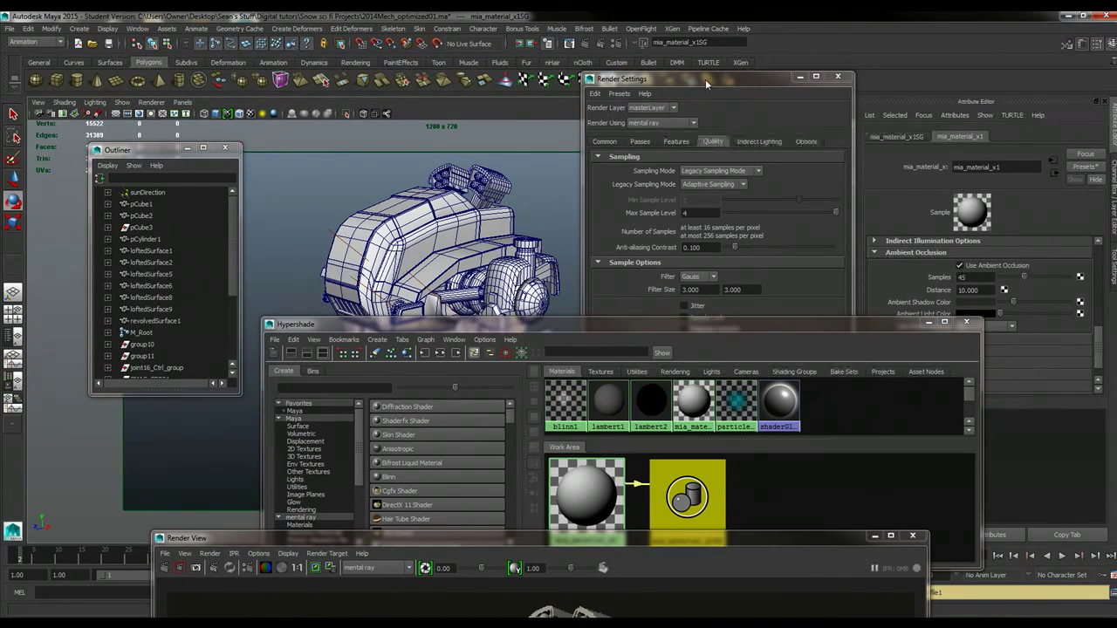
{"action": "left_click_drag", "start_coordinate": [705, 79], "coordinate": [580, 443]}
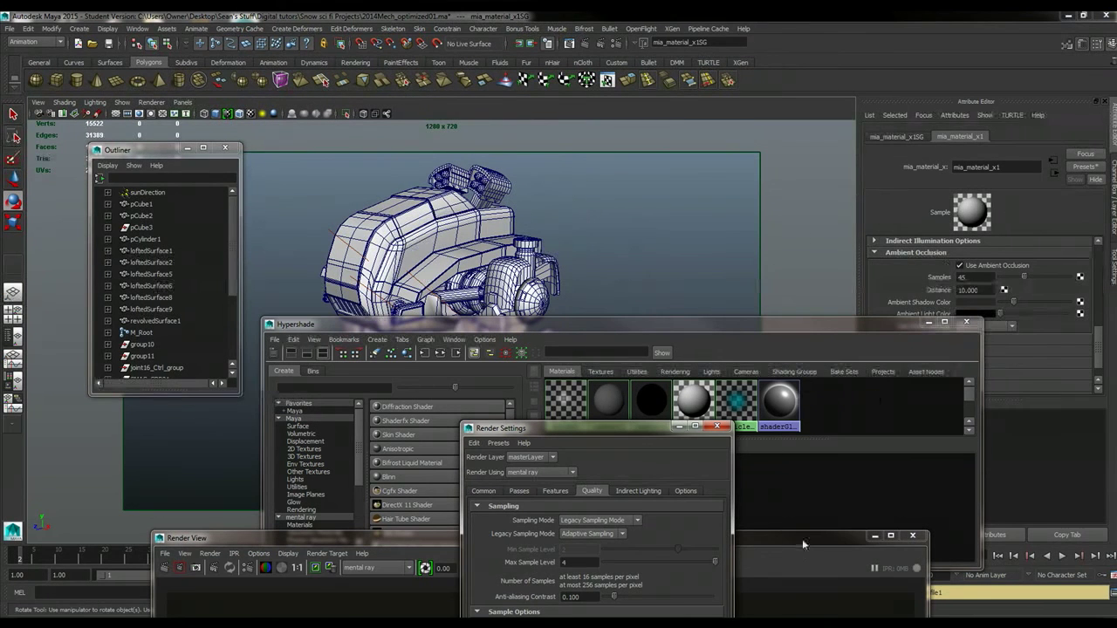
Step: Check Enable Contour Rendering under mia_material_x1SG's mental ray Contours, then raise the Render View
{"action": "left_click", "coordinate": [742, 323]}
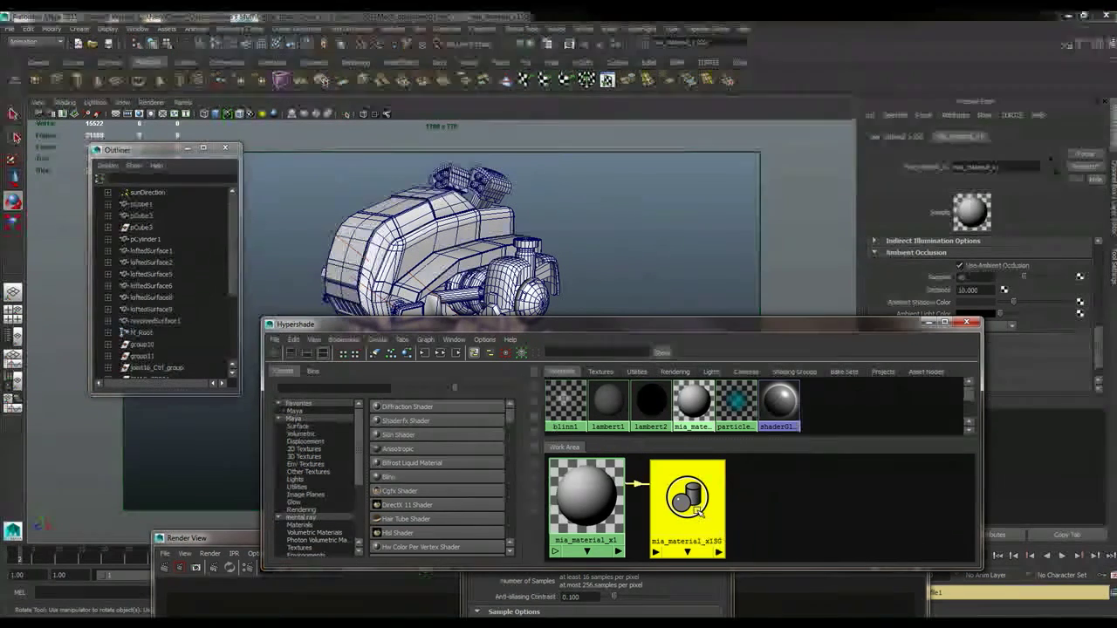
{"action": "left_click", "coordinate": [440, 353]}
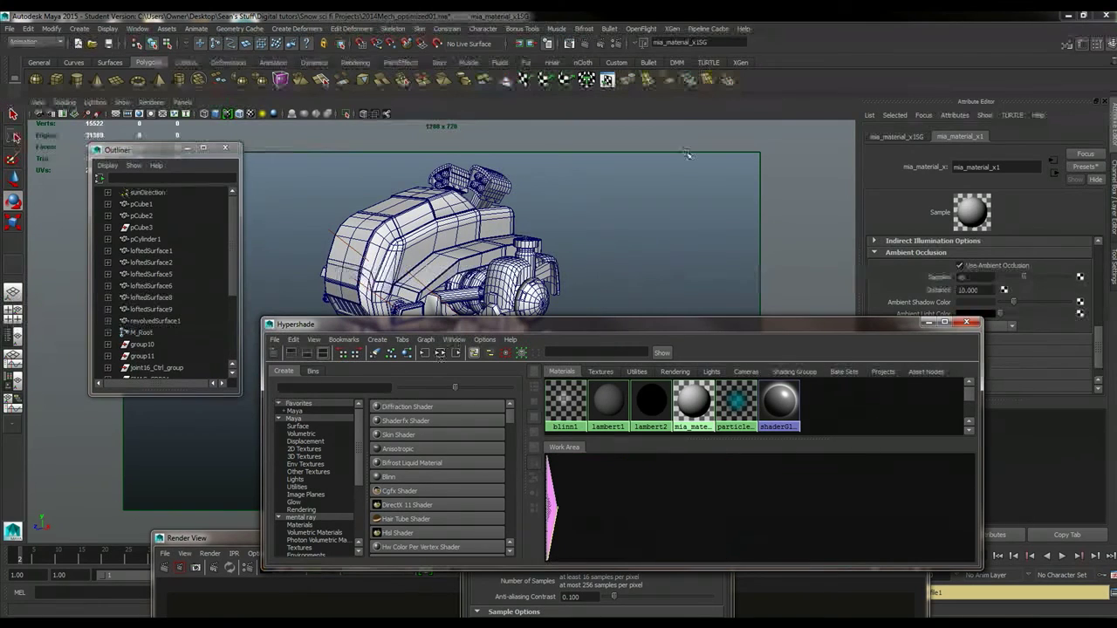
{"action": "left_click", "coordinate": [912, 137]}
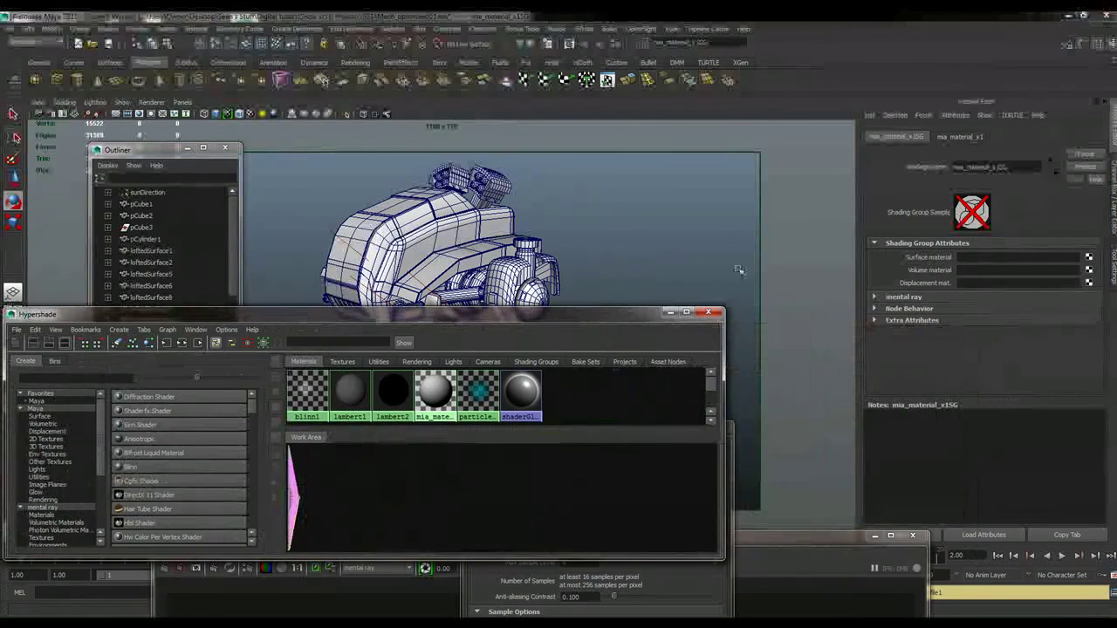
{"action": "left_click", "coordinate": [913, 297]}
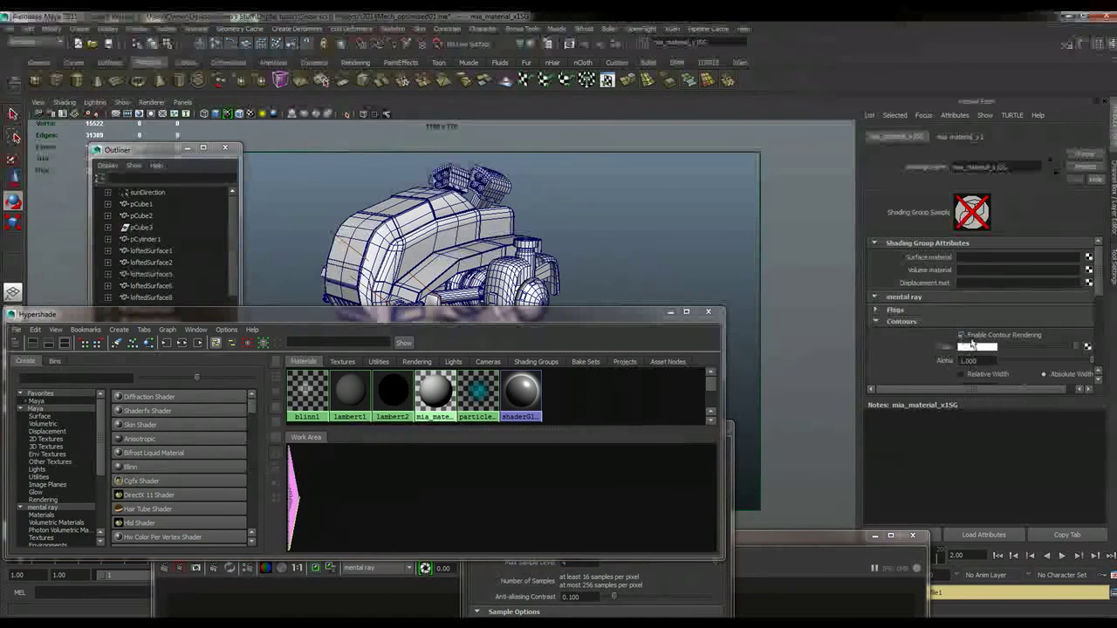
{"action": "left_click", "coordinate": [963, 336]}
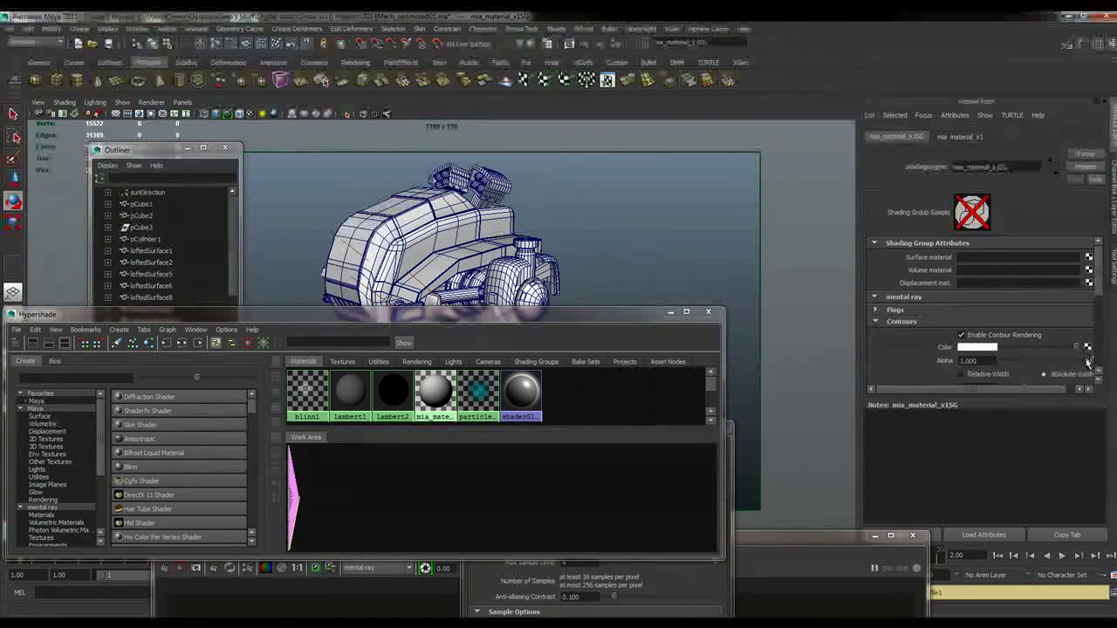
{"action": "right_click", "coordinate": [960, 365]}
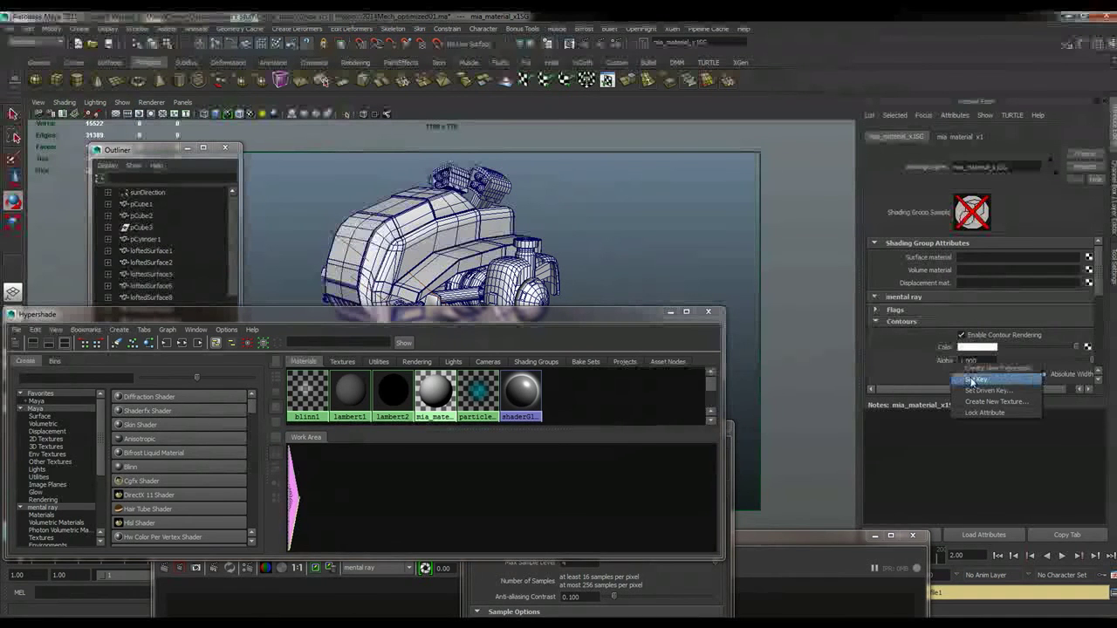
{"action": "left_click", "coordinate": [1093, 358]}
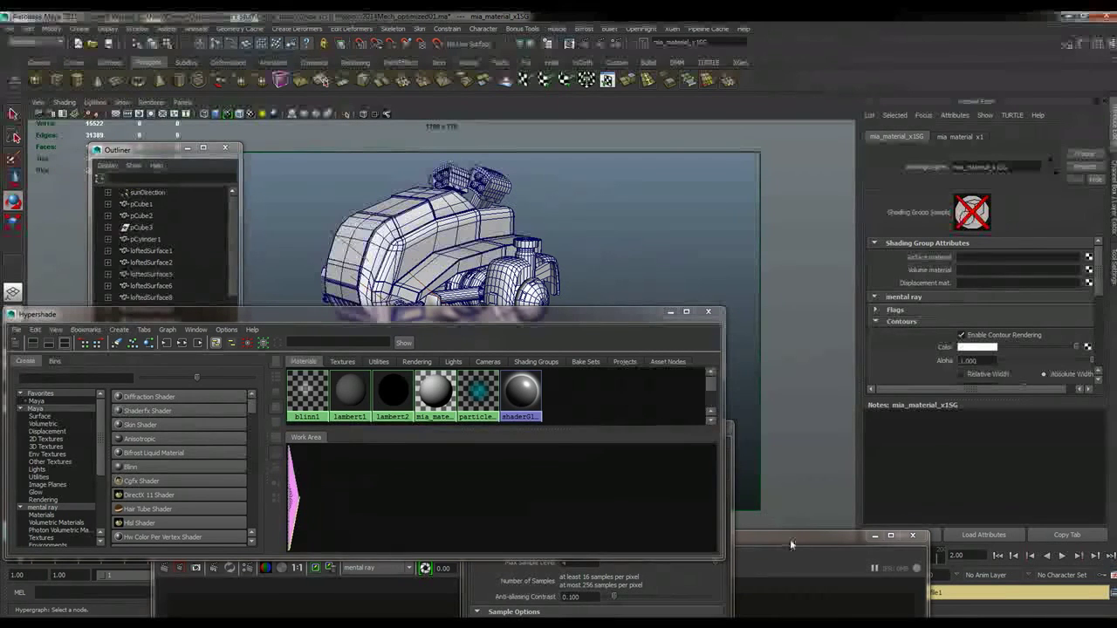
{"action": "left_click_drag", "start_coordinate": [790, 540], "coordinate": [673, 102]}
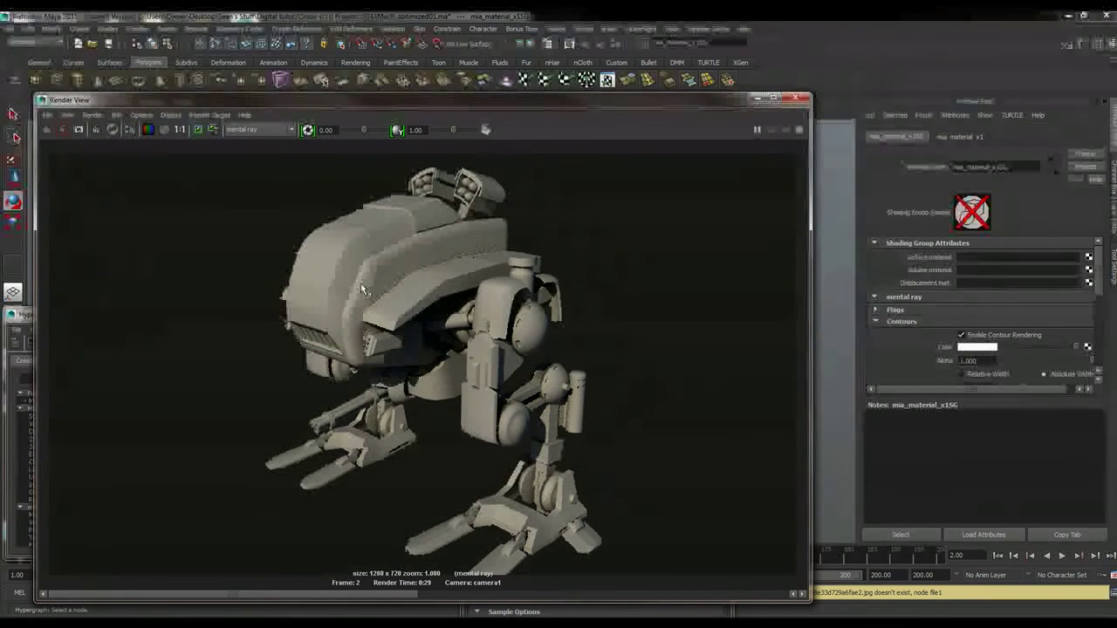
Step: Redo the previous render to get a 640x360 mental ray frame with white mech contours
{"action": "left_click", "coordinate": [48, 131]}
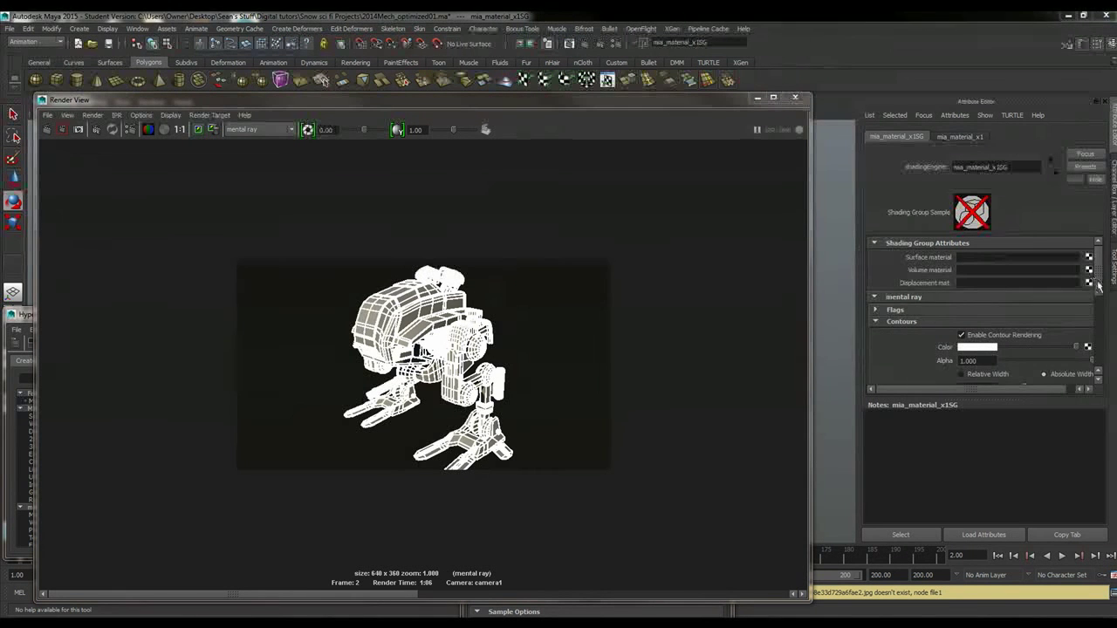
Step: Set contour width to 0.258 and colour to black, and mark a render region over the head
{"action": "left_click_drag", "start_coordinate": [1099, 286], "coordinate": [1100, 302]}
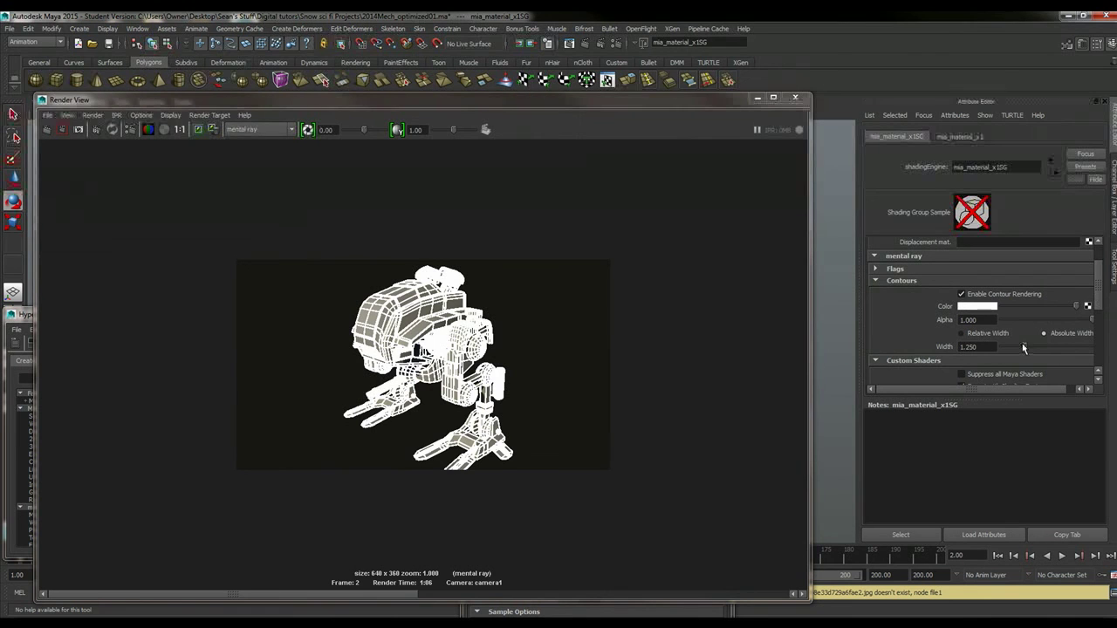
{"action": "left_click_drag", "start_coordinate": [1021, 348], "coordinate": [1008, 348]}
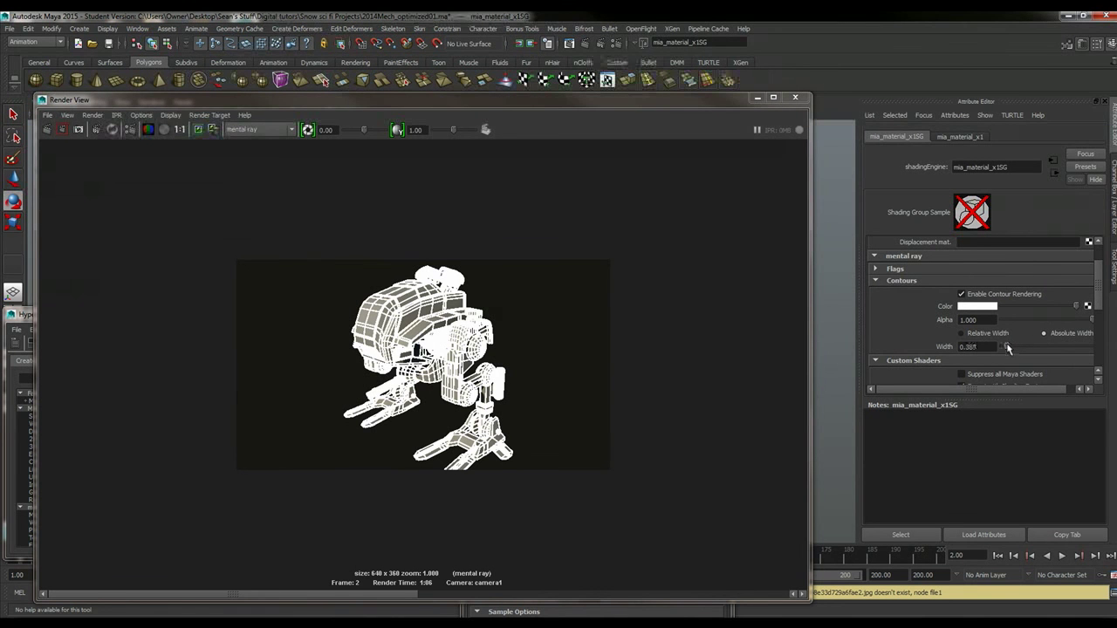
{"action": "left_click", "coordinate": [980, 307]}
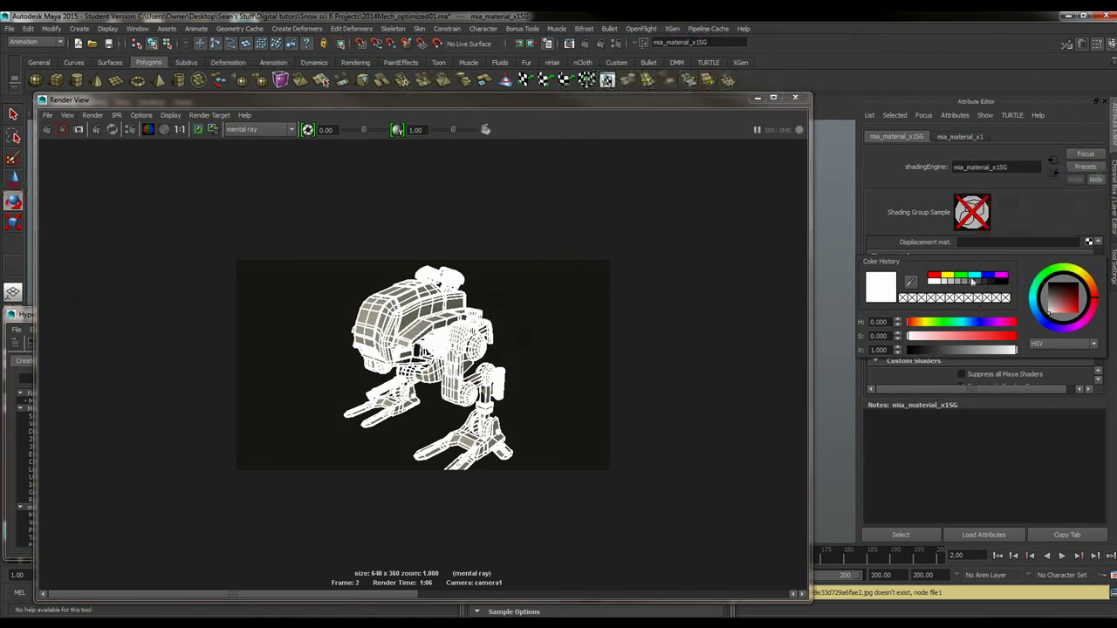
{"action": "left_click", "coordinate": [1004, 285]}
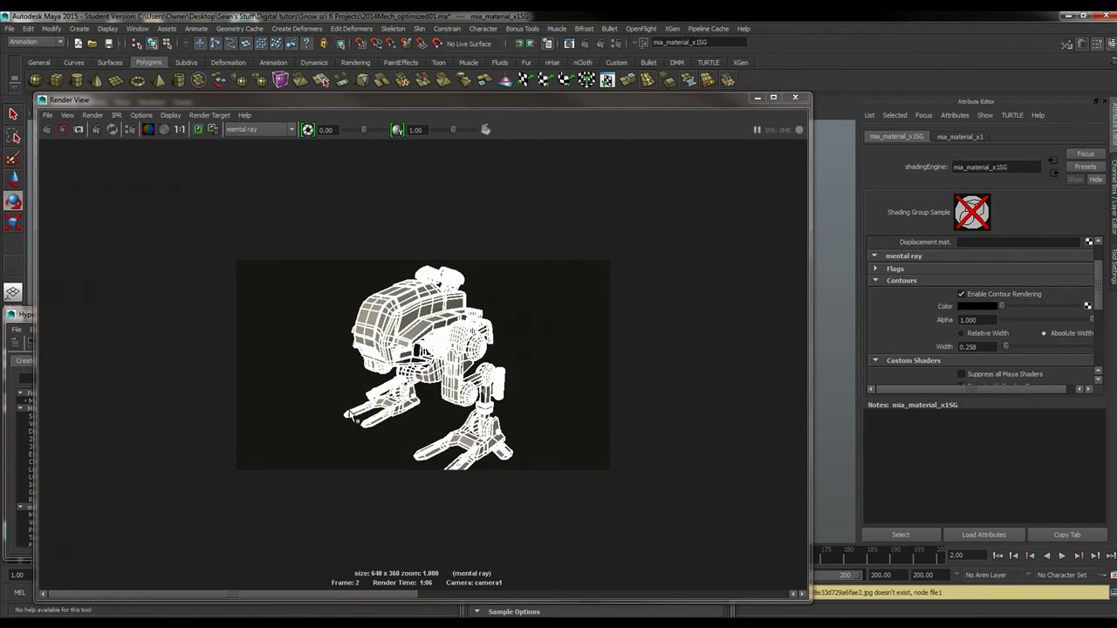
{"action": "left_click_drag", "start_coordinate": [343, 290], "coordinate": [417, 360]}
Step: Render just the marked head region to preview the black contours
{"action": "right_click", "coordinate": [381, 330]}
{"action": "mouse_move", "coordinate": [397, 353]}
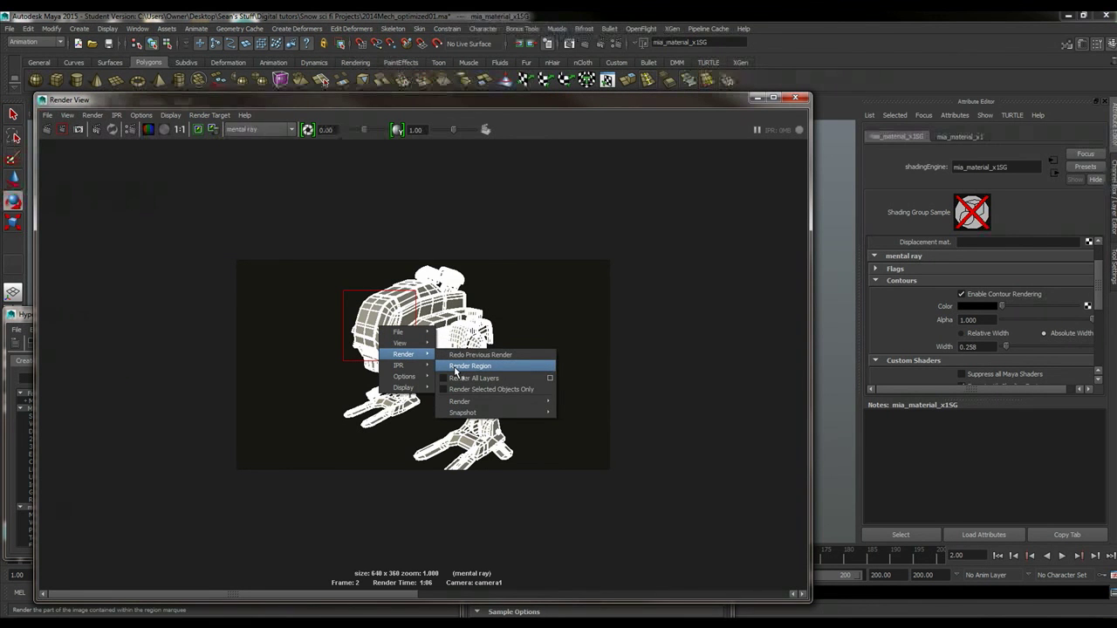
{"action": "left_click", "coordinate": [455, 371]}
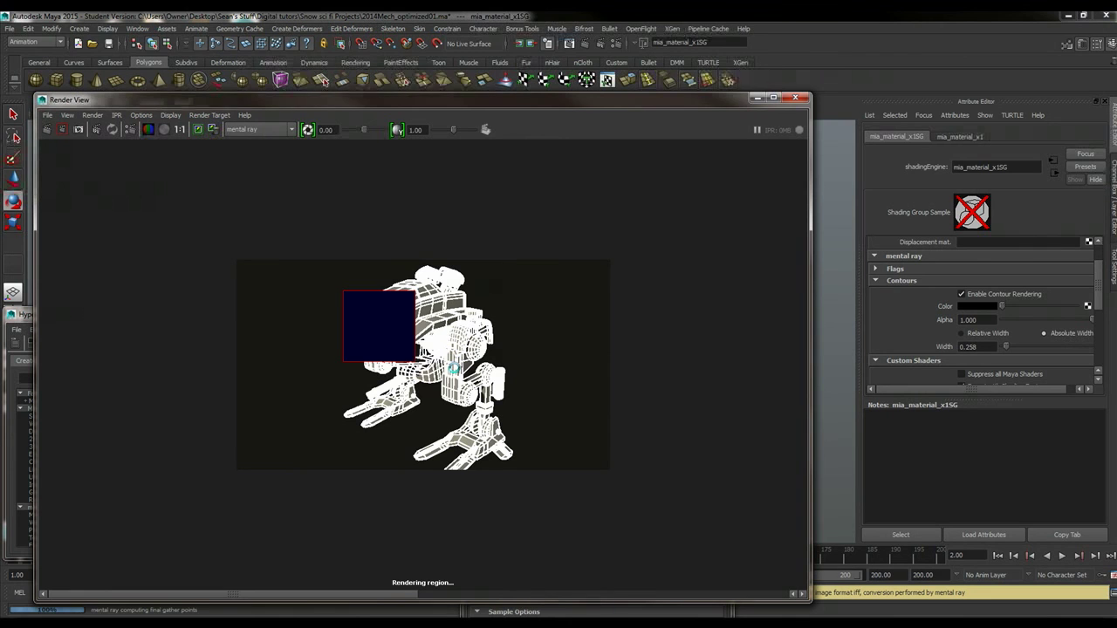